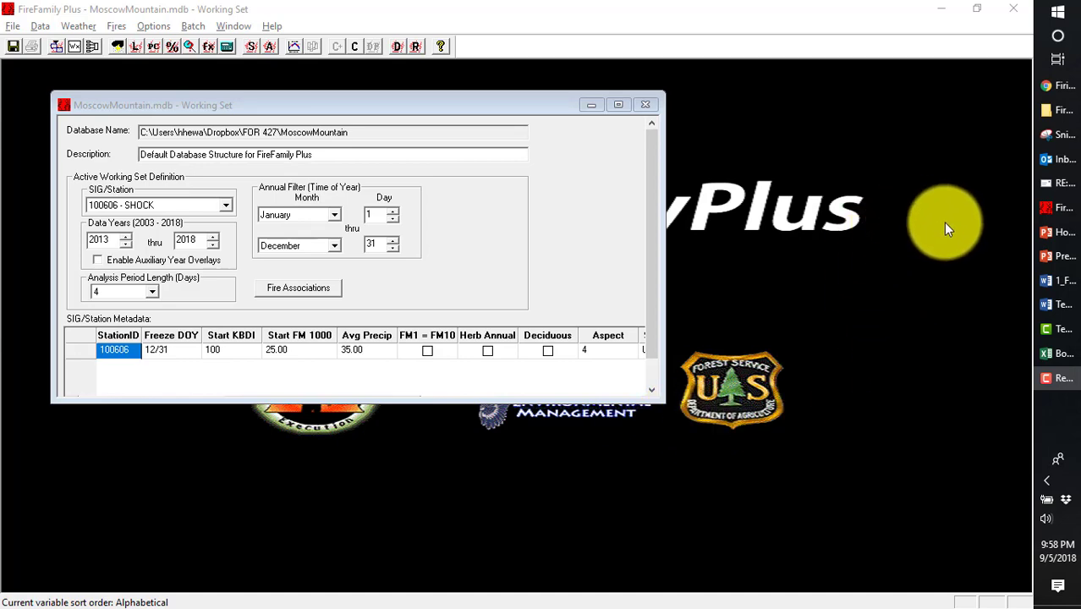
Check the fuel moisture slide in the PowerPoint how-to presentation, return to FireFamily Plus and close the MoscowMountain working set
{"action": "left_click", "coordinate": [1069, 240]}
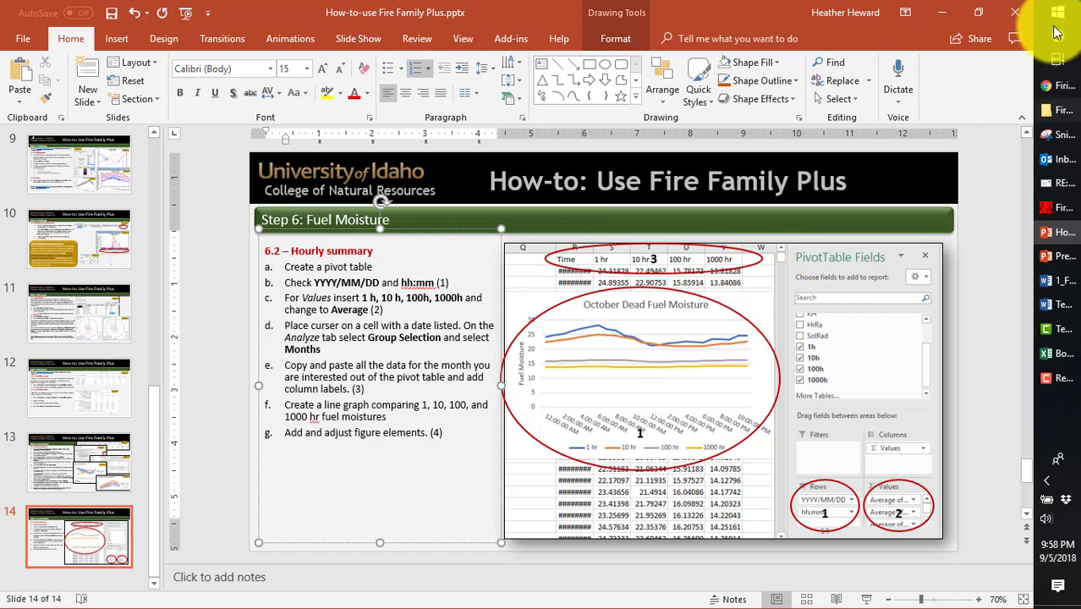
{"action": "left_click", "coordinate": [942, 14]}
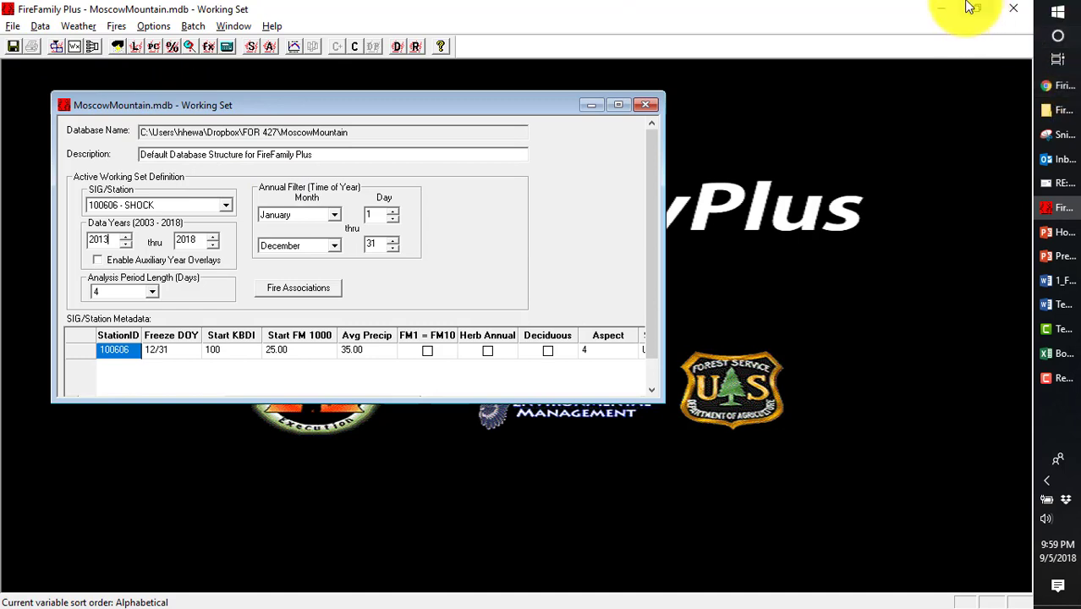
{"action": "left_click", "coordinate": [645, 108]}
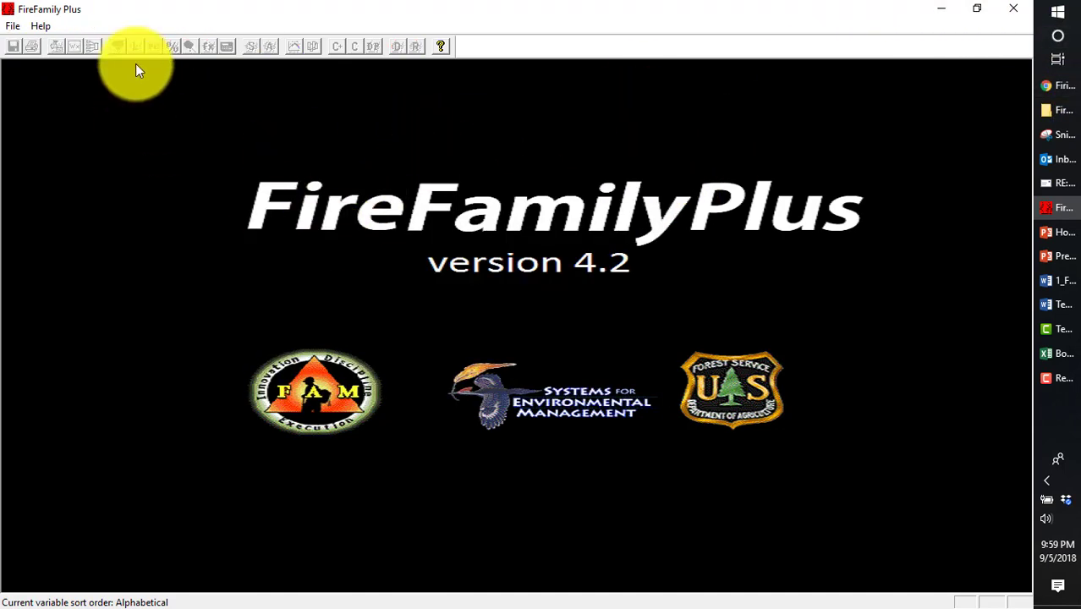
{"action": "left_click", "coordinate": [13, 27]}
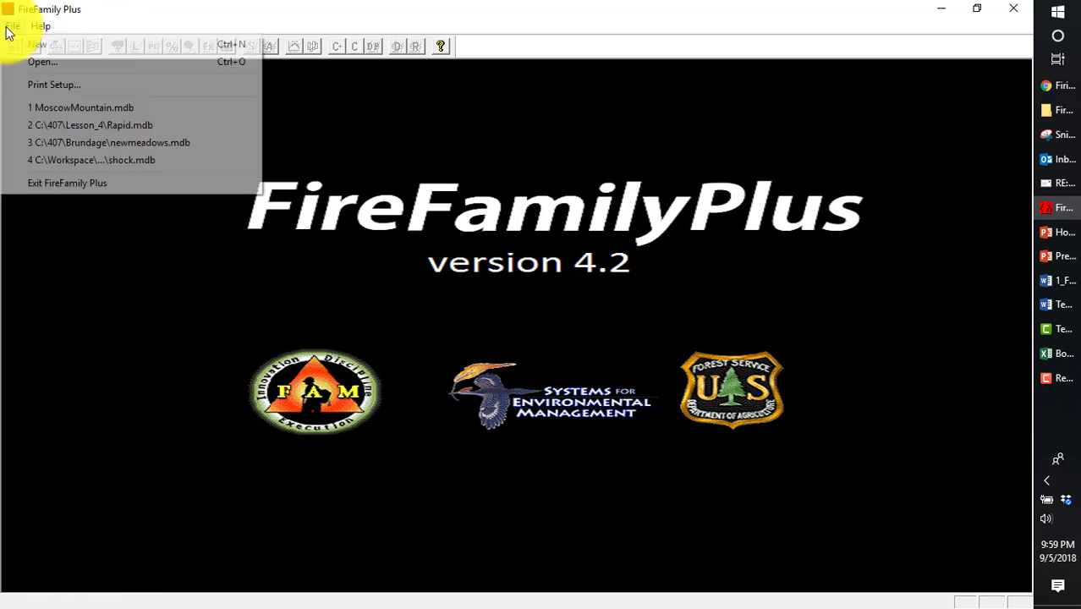
{"action": "left_click", "coordinate": [60, 44]}
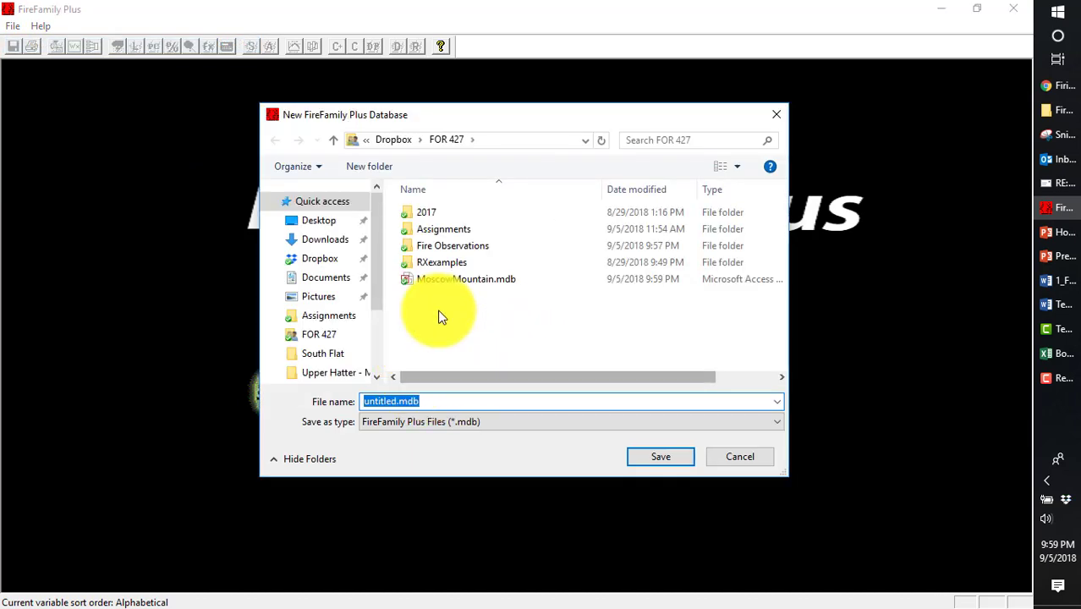
{"action": "left_click", "coordinate": [740, 461]}
Open the existing database MoscowMountain.mdb from the FOR 427 folder
{"action": "left_click", "coordinate": [13, 26]}
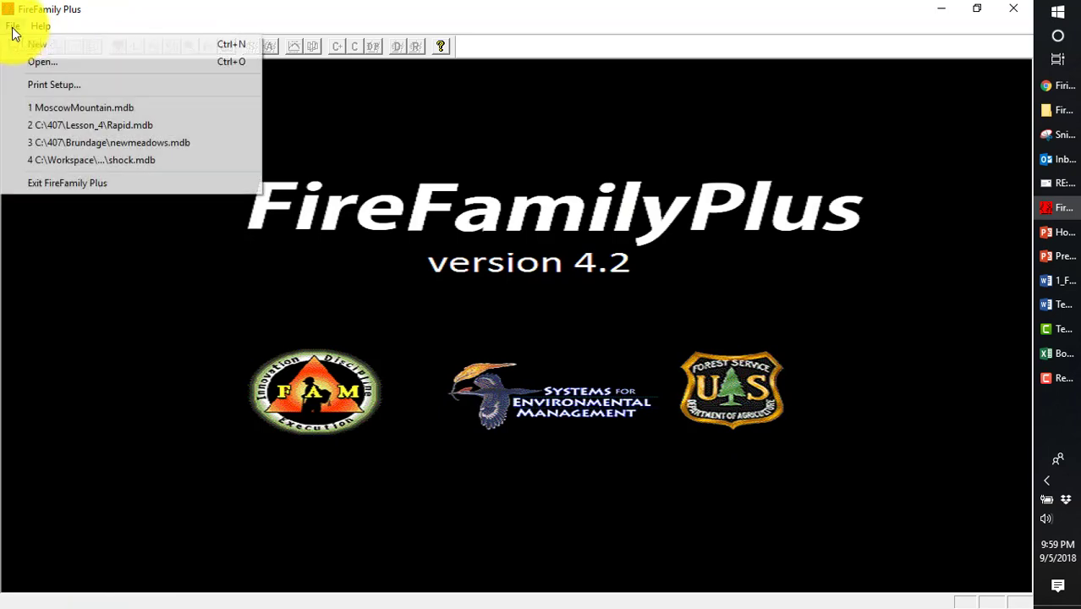
{"action": "left_click", "coordinate": [48, 56]}
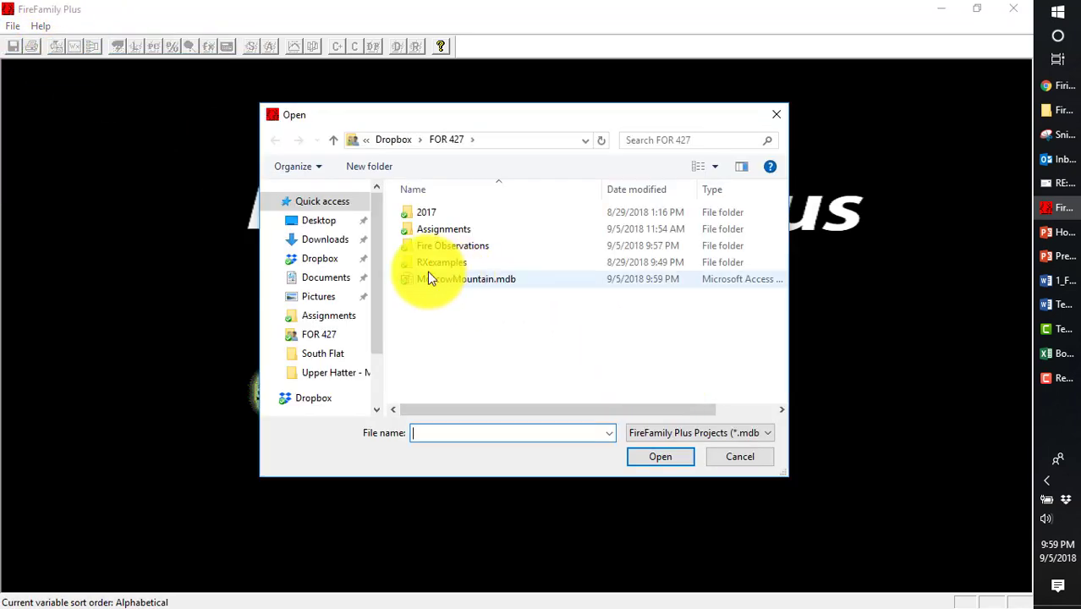
{"action": "left_click", "coordinate": [430, 279]}
{"action": "left_click", "coordinate": [662, 458]}
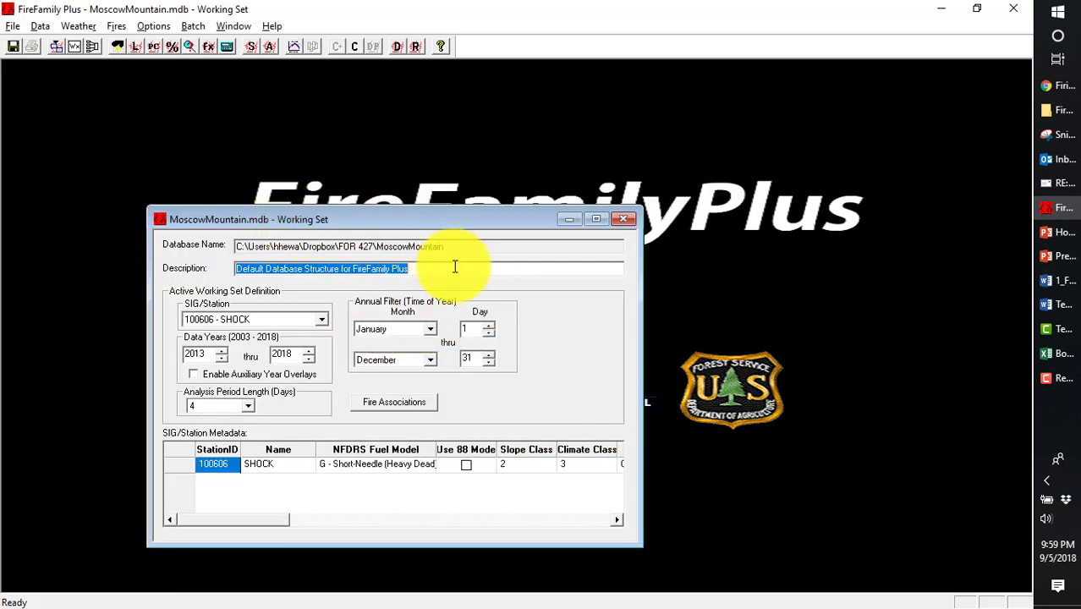
{"action": "left_click", "coordinate": [39, 27]}
{"action": "left_click", "coordinate": [68, 49]}
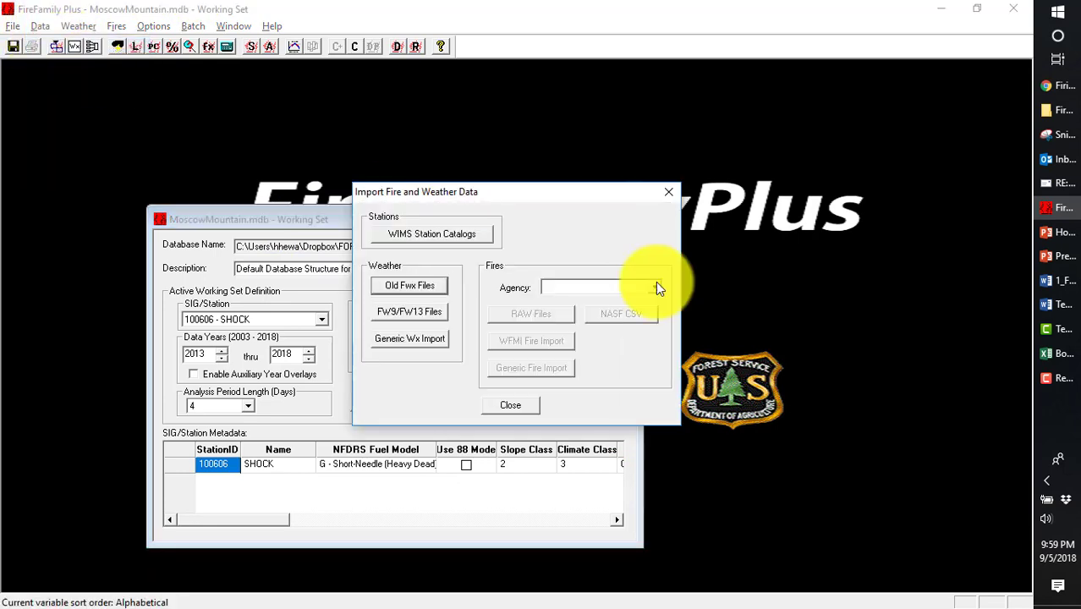
{"action": "left_click", "coordinate": [413, 311]}
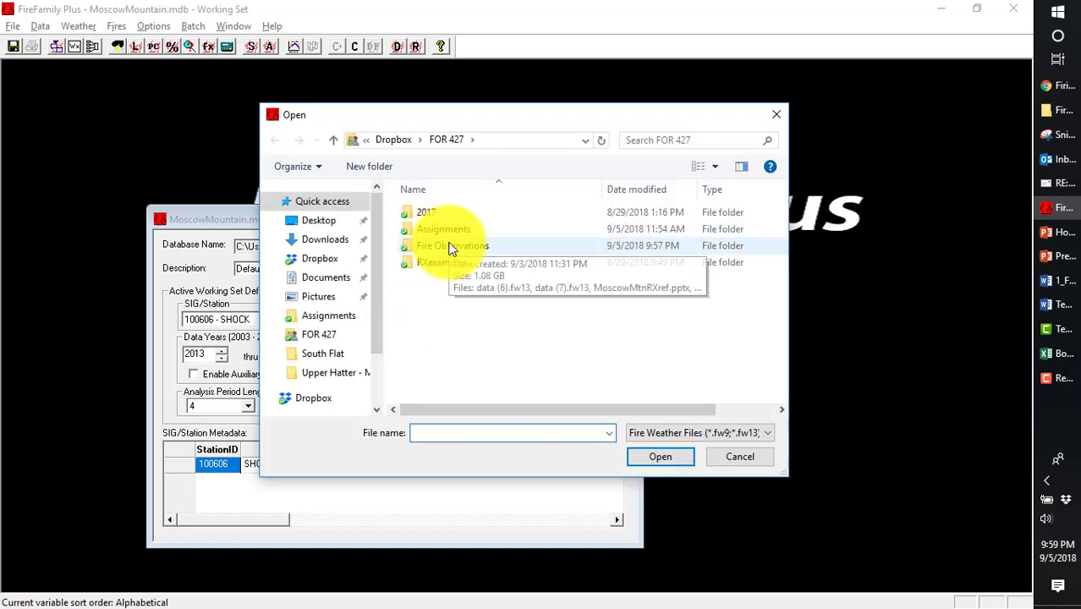
{"action": "double_click", "coordinate": [449, 245]}
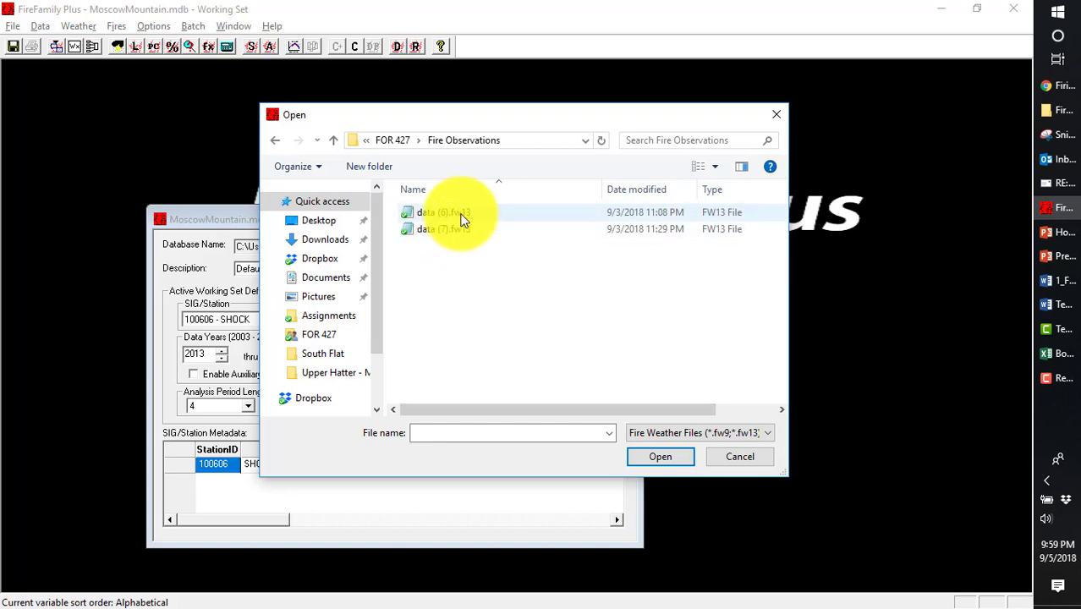
{"action": "left_click", "coordinate": [461, 212]}
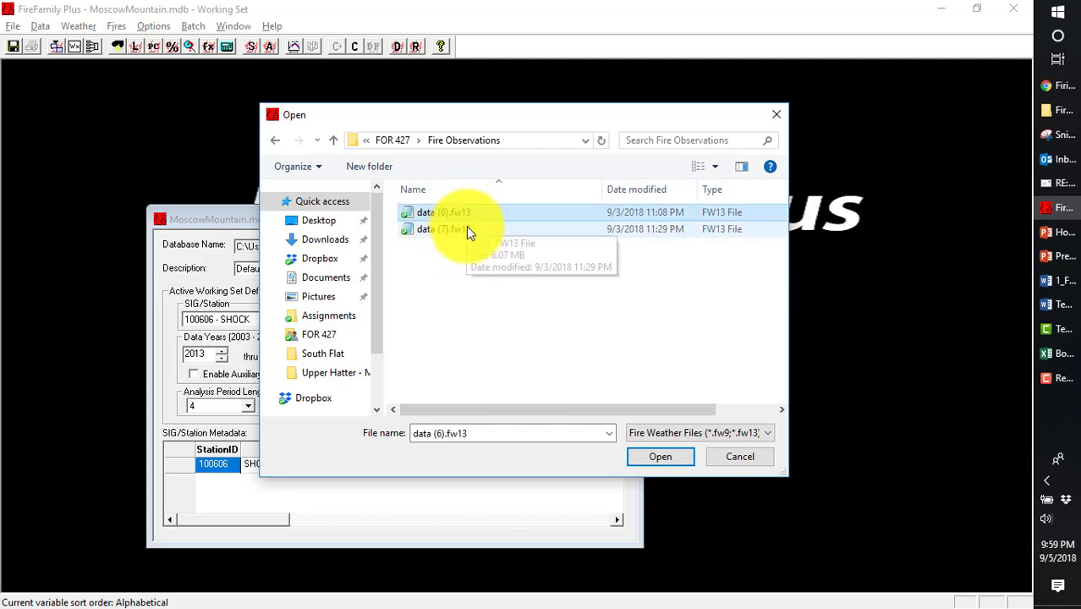
{"action": "left_click", "coordinate": [466, 229], "text": "shift"}
{"action": "left_click", "coordinate": [738, 458]}
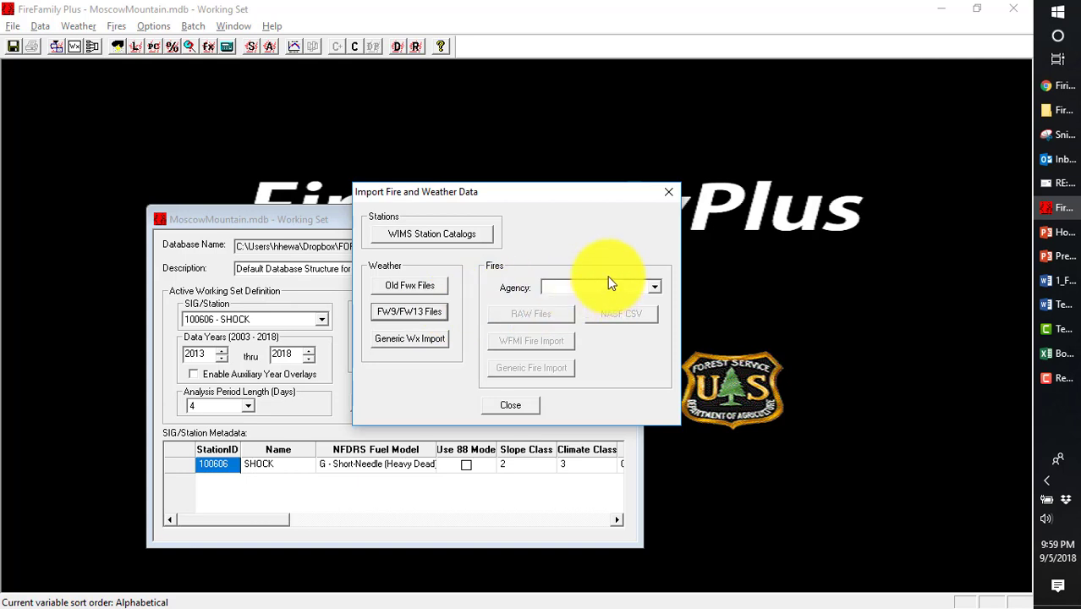
{"action": "left_click", "coordinate": [667, 194]}
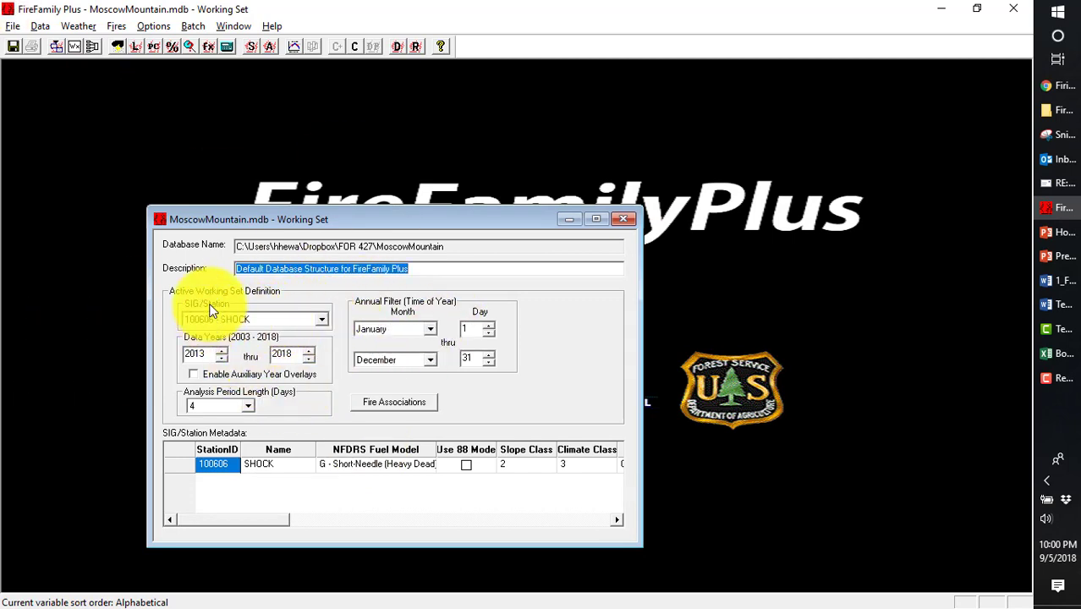
Select station 100606 - SHOCK for the working set and set the first data year to 2003
{"action": "left_click", "coordinate": [319, 321]}
{"action": "left_click", "coordinate": [288, 343]}
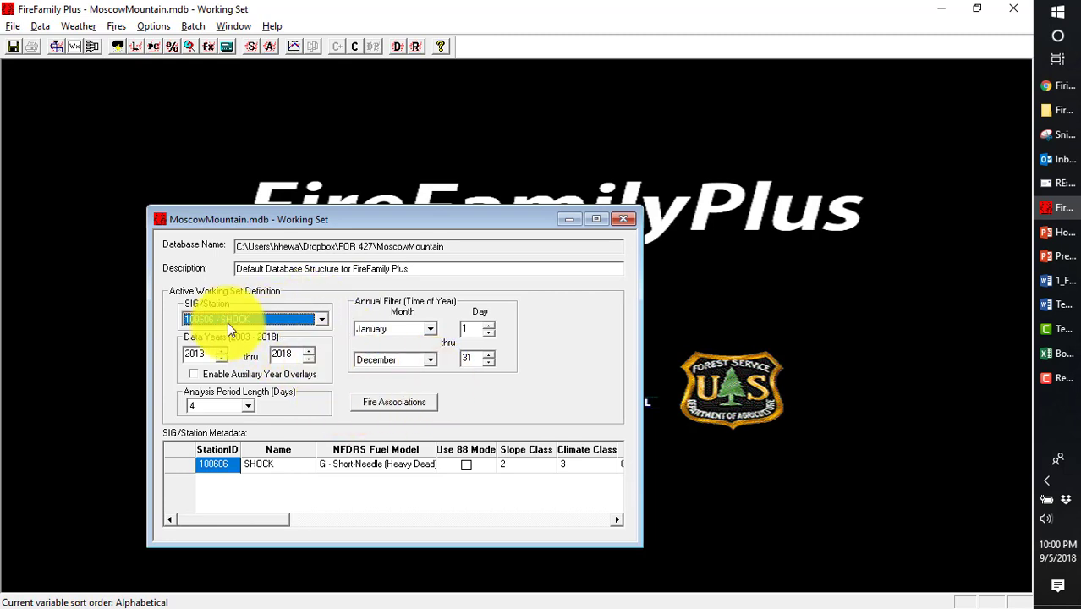
{"action": "double_click", "coordinate": [211, 353]}
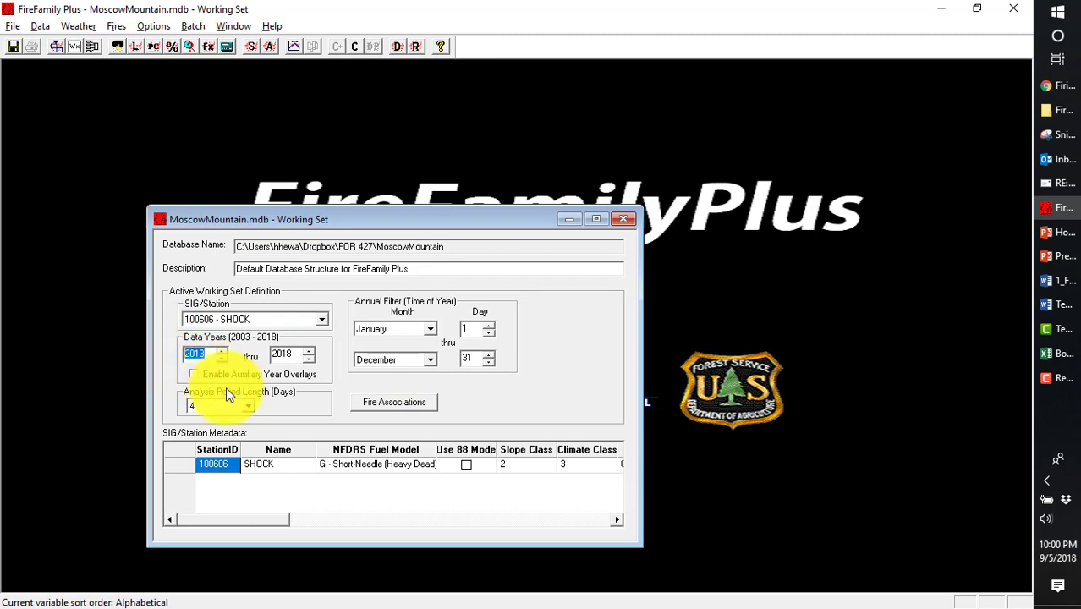
{"action": "type", "text": "203"}
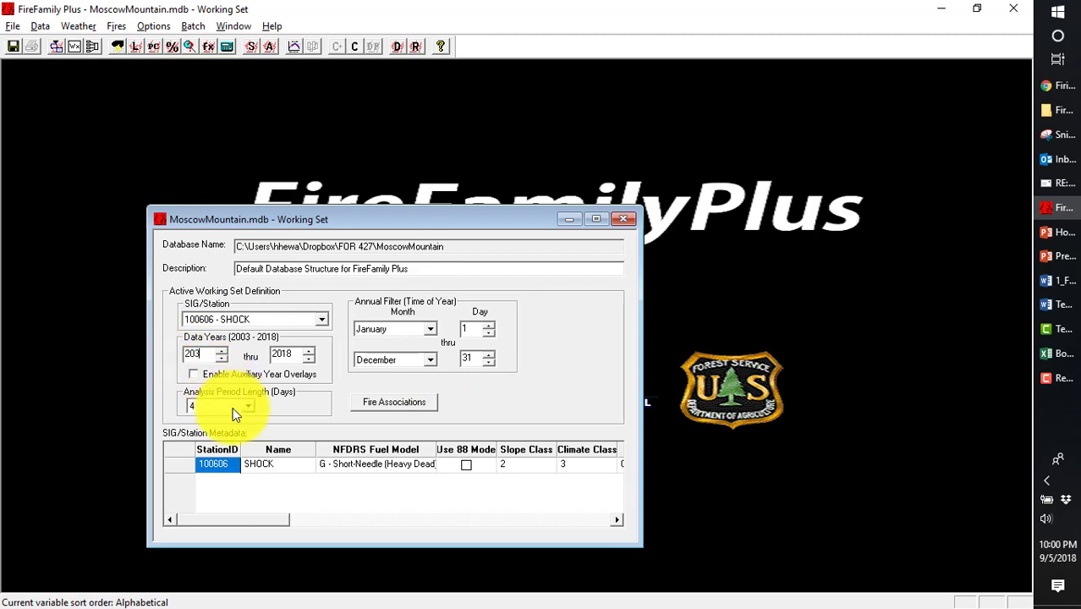
{"action": "key", "text": "BackSpace"}
{"action": "type", "text": "0"}
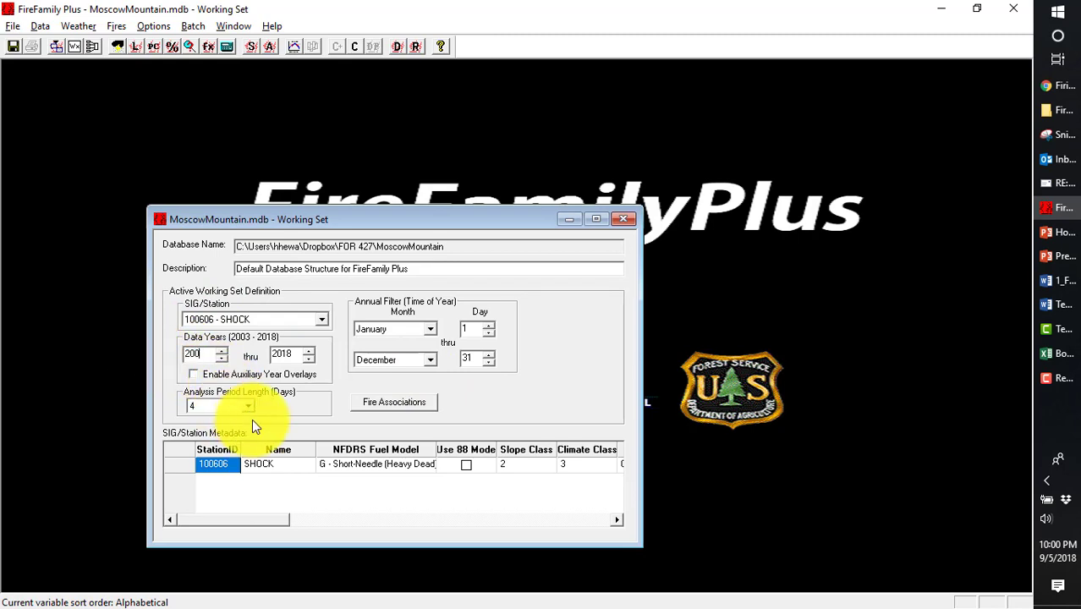
{"action": "type", "text": "3"}
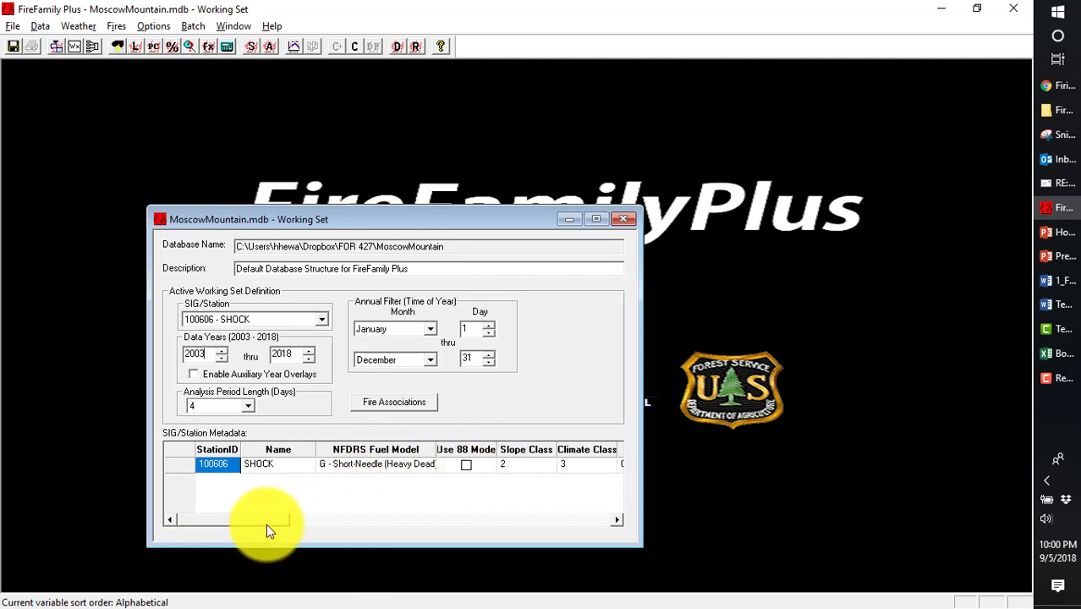
Examine the SHOCK station's metadata, including slope and climate class, greenup and freeze dates, starting KBDI, fuel moisture and average precipitation
{"action": "left_click", "coordinate": [615, 520]}
{"action": "left_click", "coordinate": [614, 521]}
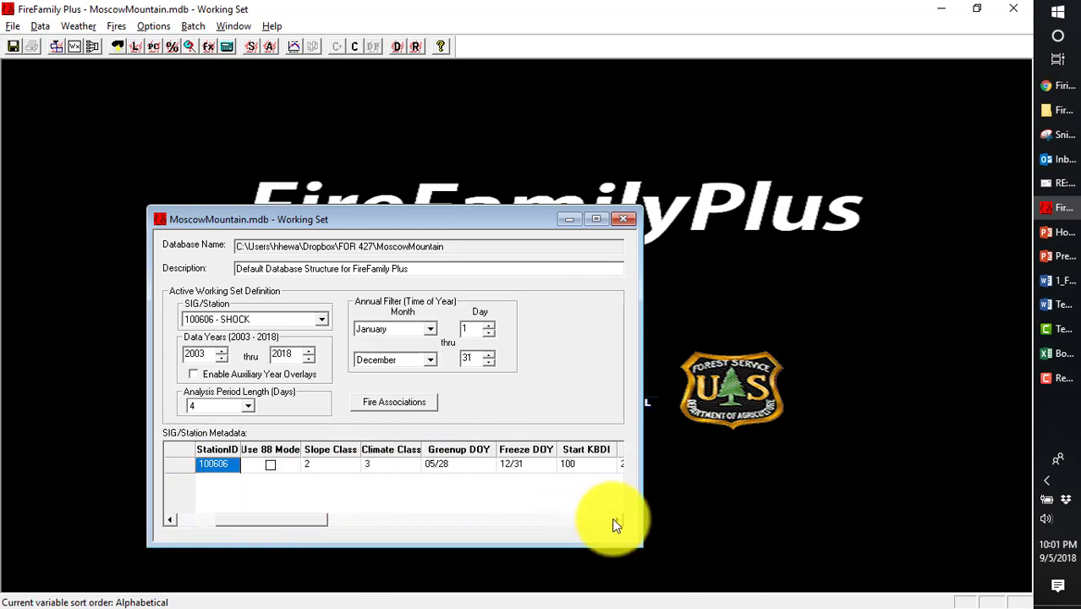
{"action": "left_click", "coordinate": [615, 520]}
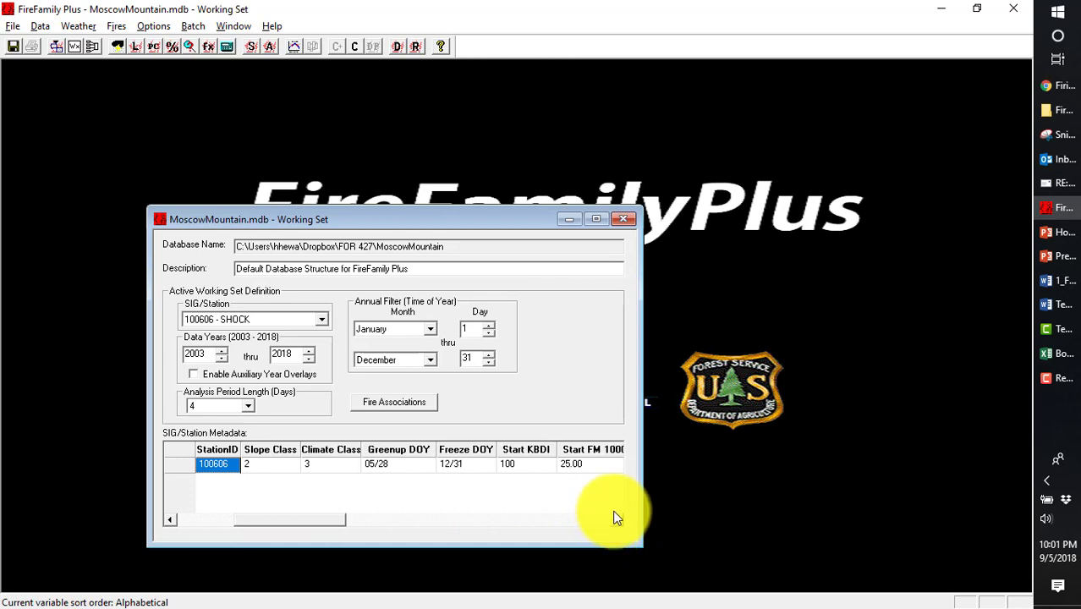
{"action": "left_click", "coordinate": [615, 520]}
{"action": "left_click", "coordinate": [615, 519]}
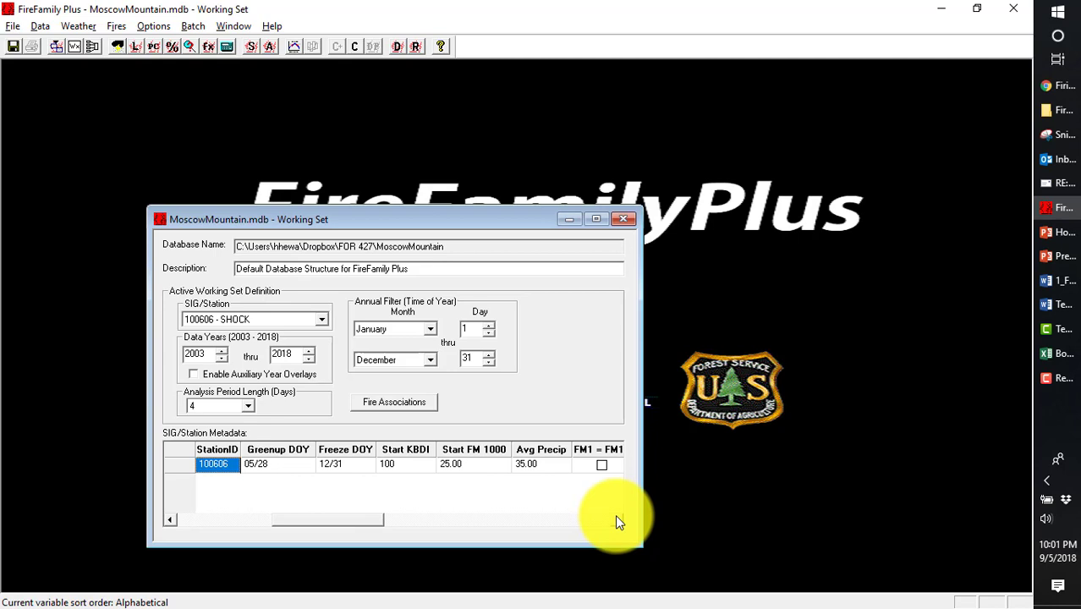
{"action": "left_click", "coordinate": [616, 519]}
{"action": "left_click", "coordinate": [615, 520]}
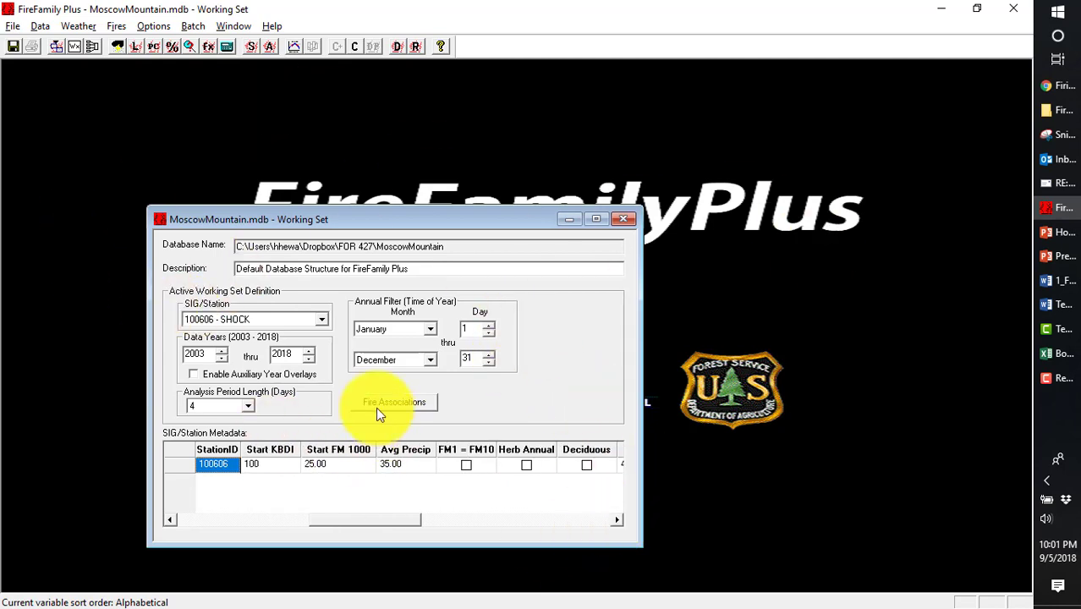
Open the climatology options and run the report with the already selected statistics graphs
{"action": "left_click", "coordinate": [119, 46]}
{"action": "left_click", "coordinate": [76, 27]}
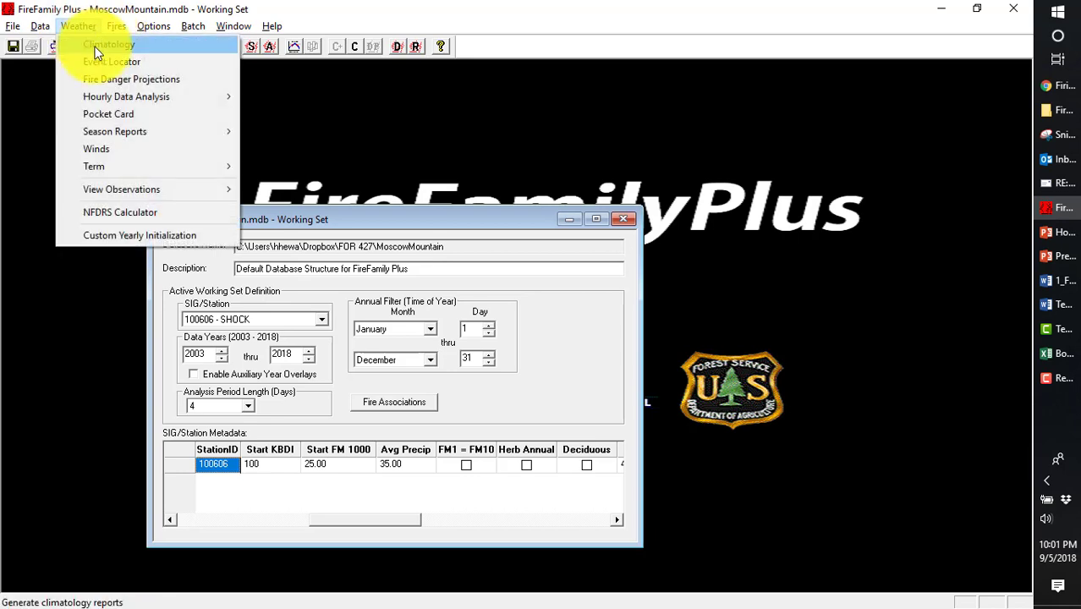
{"action": "left_click", "coordinate": [279, 110]}
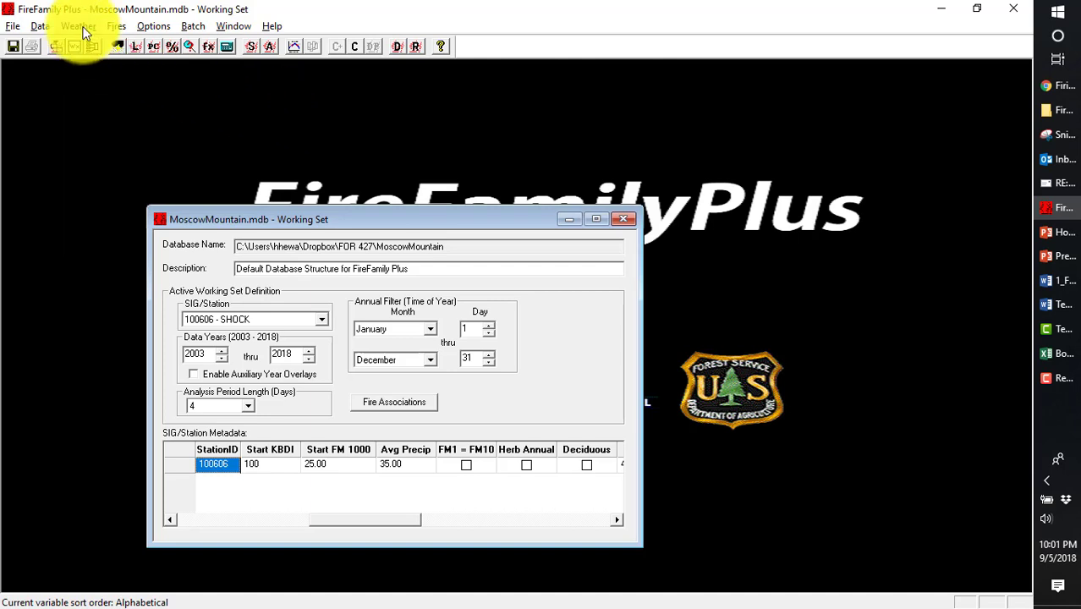
{"action": "left_click", "coordinate": [119, 46]}
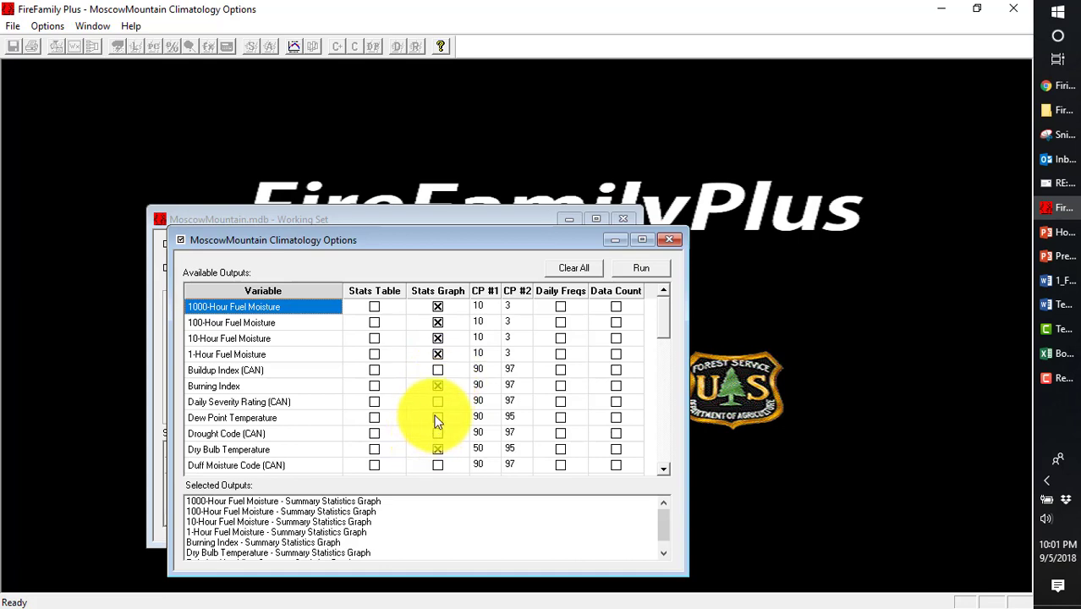
{"action": "scroll", "coordinate": [445, 436], "scroll_direction": "down", "scroll_amount": 1}
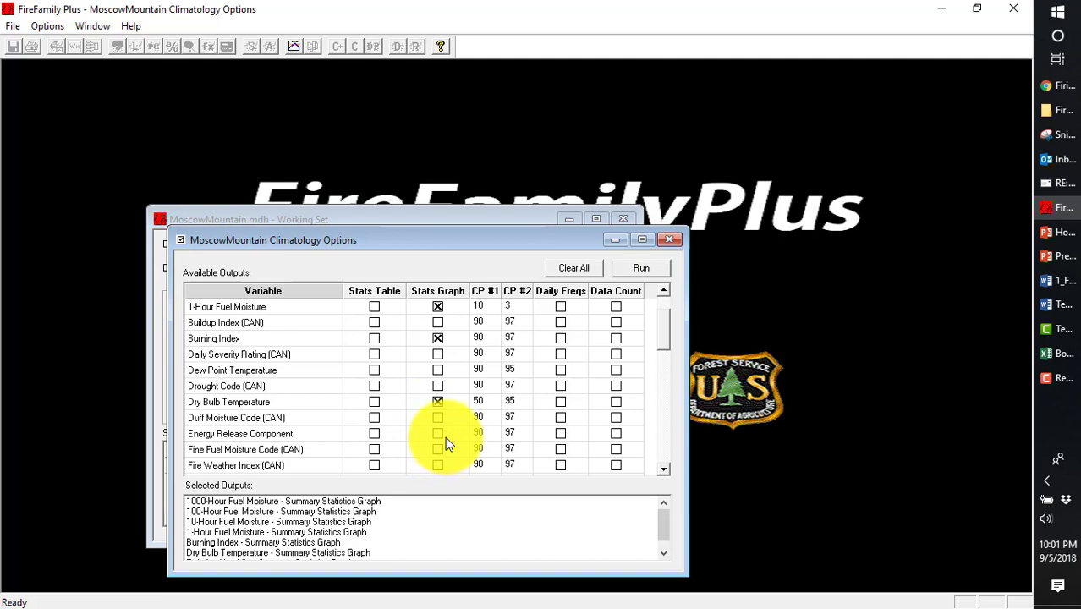
{"action": "scroll", "coordinate": [445, 436], "scroll_direction": "down", "scroll_amount": 3}
{"action": "scroll", "coordinate": [445, 434], "scroll_direction": "up", "scroll_amount": 4}
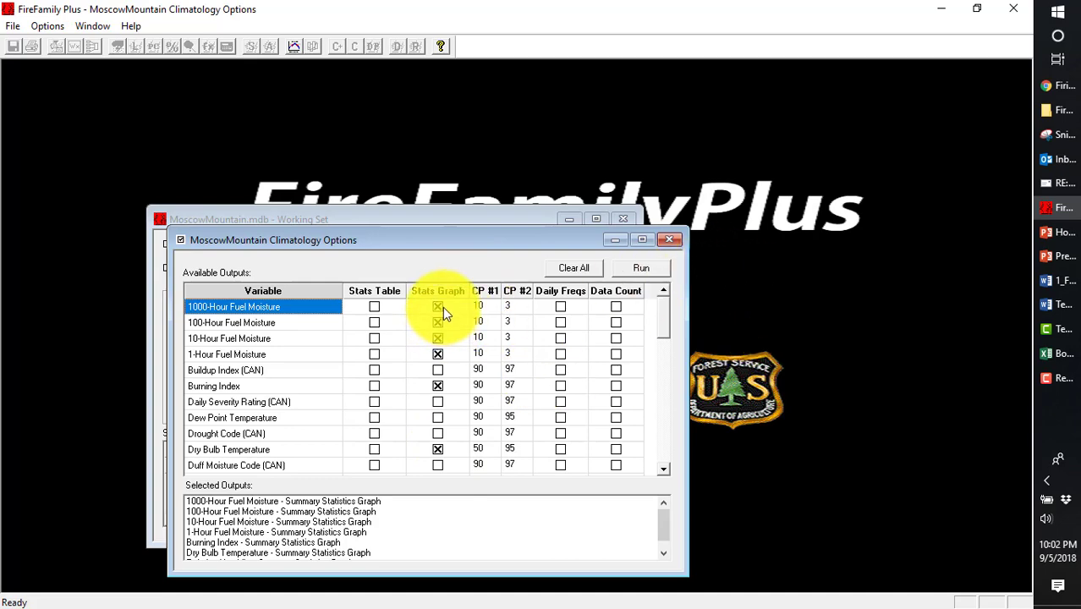
{"action": "left_click", "coordinate": [641, 269]}
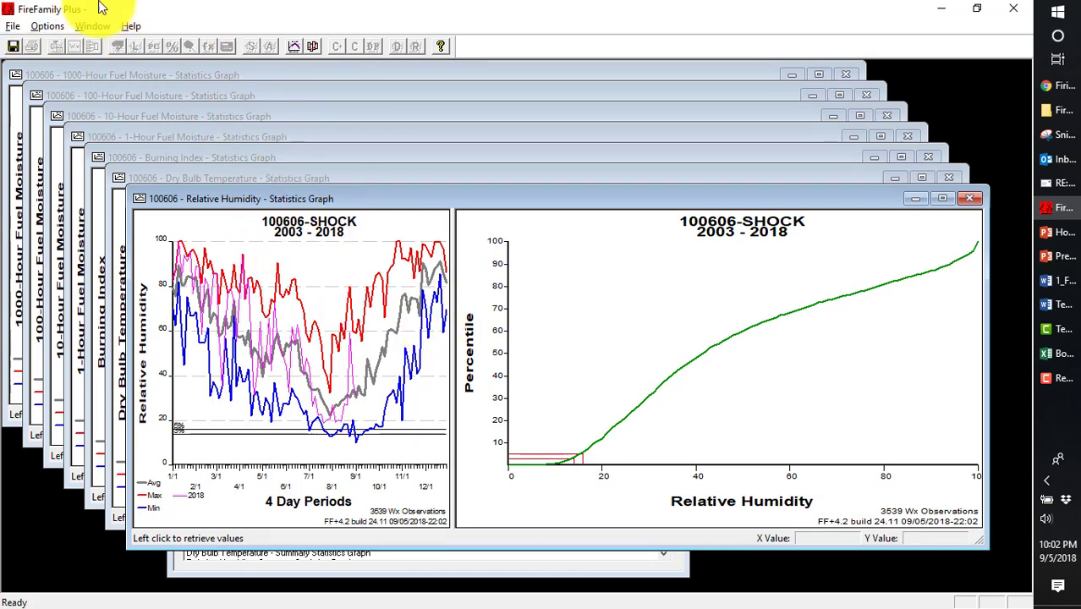
Tile all the statistics graph windows horizontally
{"action": "left_click", "coordinate": [93, 27]}
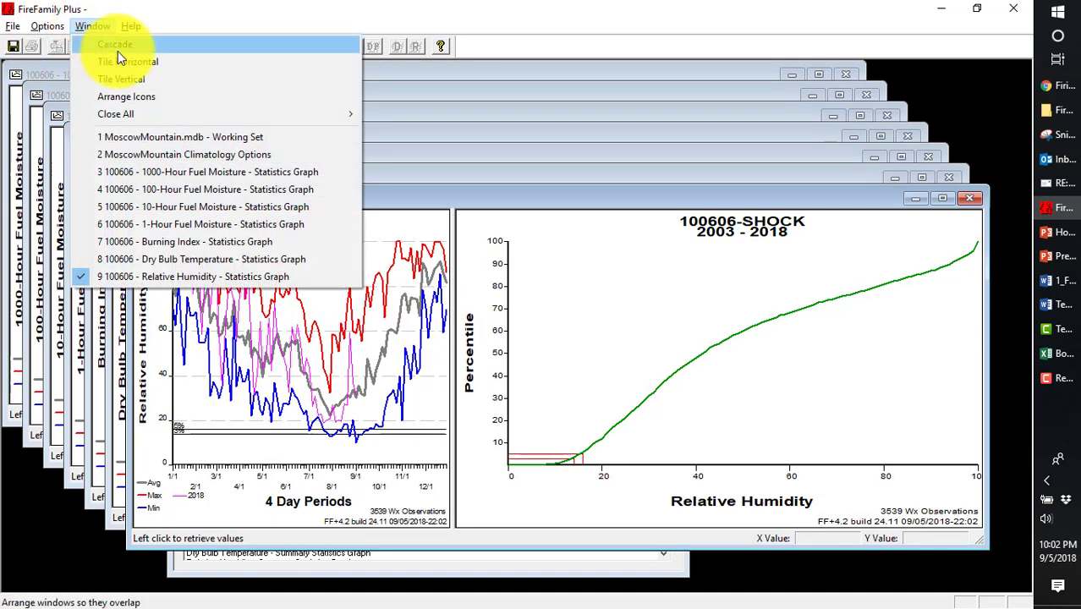
{"action": "left_click", "coordinate": [143, 62]}
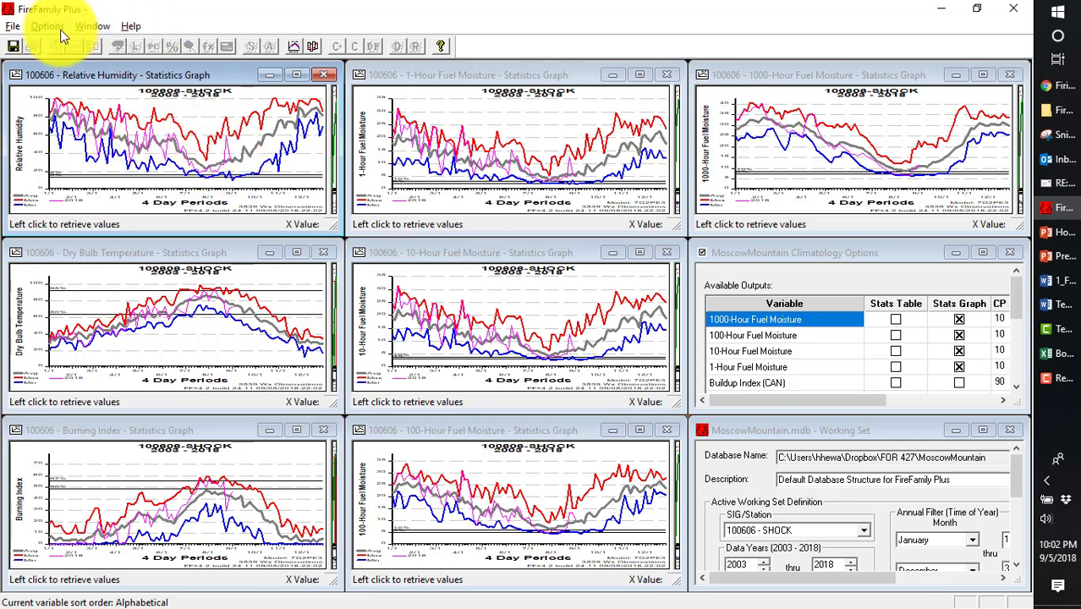
Check the overlay settings of the relative humidity graph, including the available years, and leave them unchanged
{"action": "left_click", "coordinate": [36, 27]}
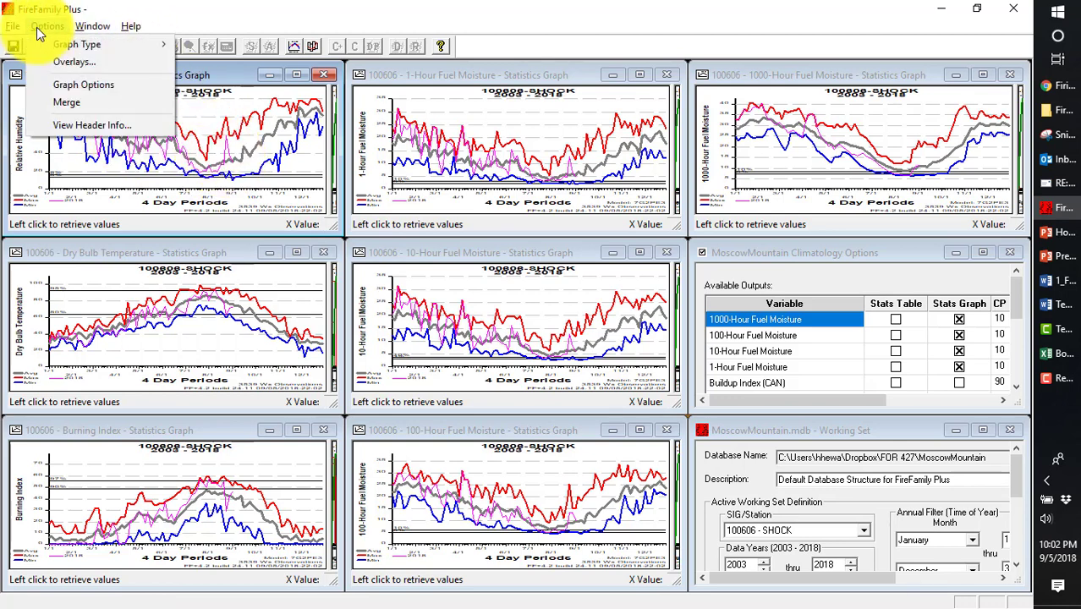
{"action": "left_click", "coordinate": [73, 62]}
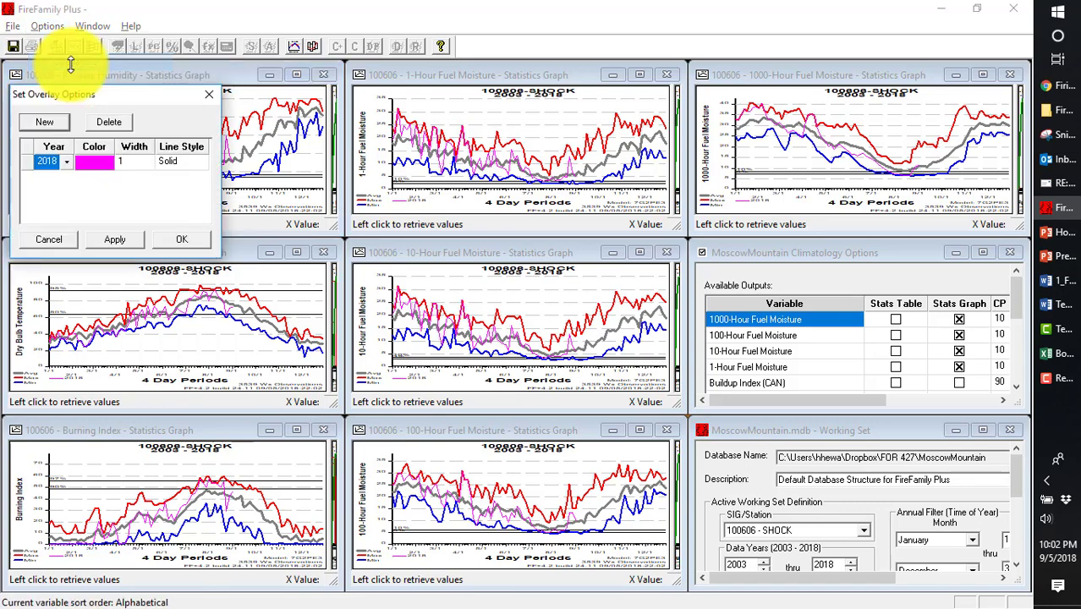
{"action": "left_click", "coordinate": [70, 169]}
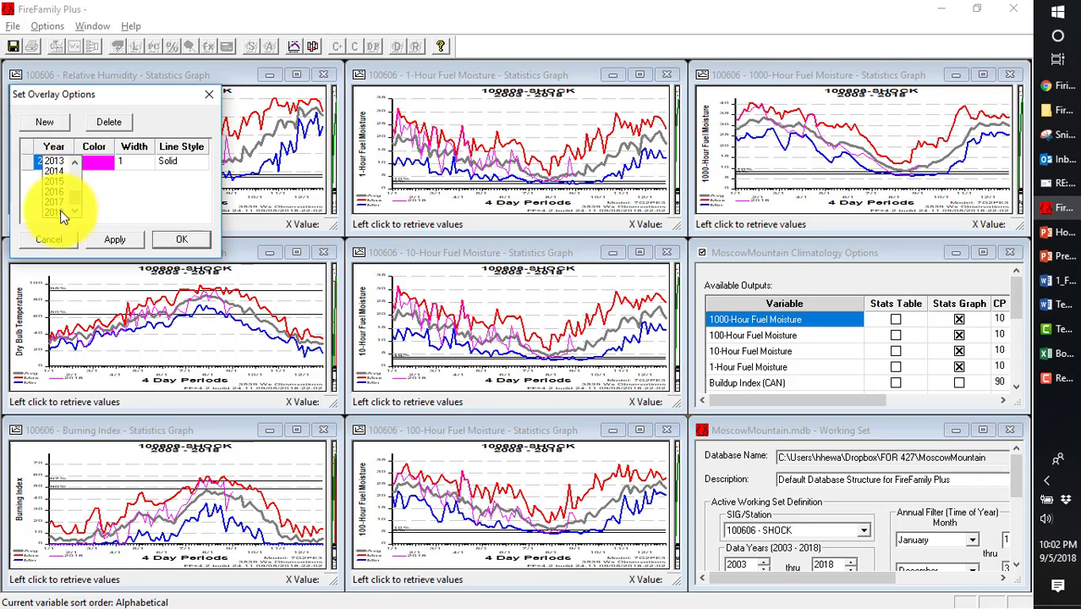
{"action": "left_click", "coordinate": [179, 239]}
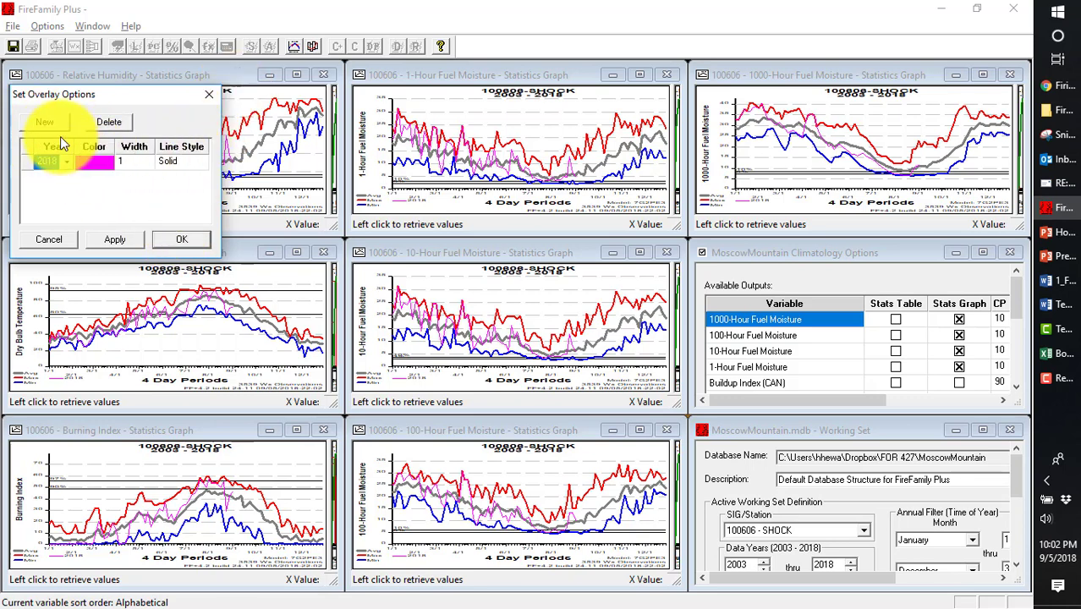
{"action": "left_click", "coordinate": [61, 163]}
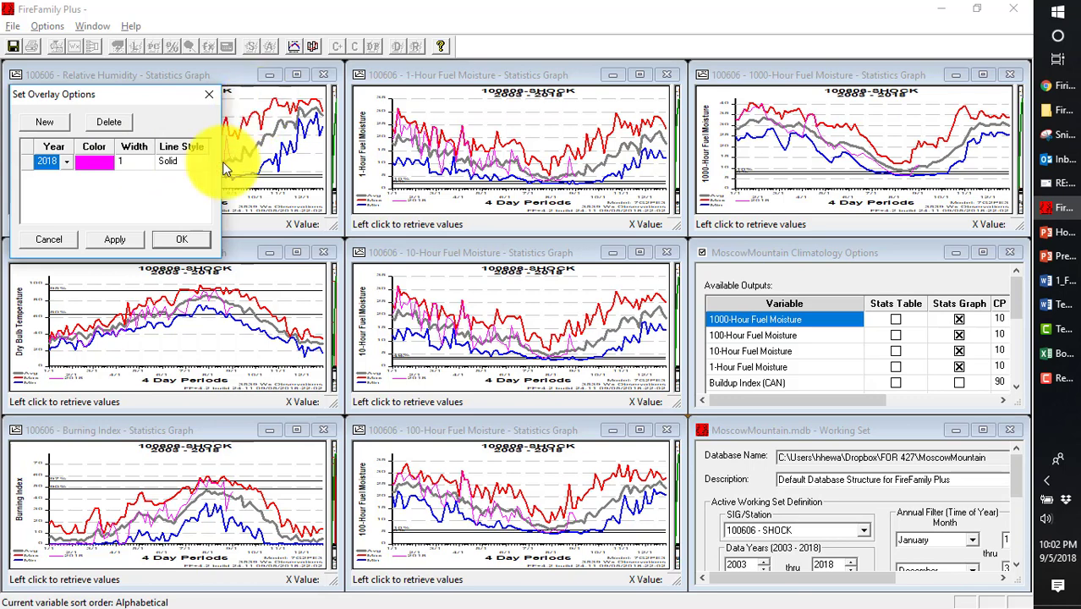
{"action": "left_click", "coordinate": [212, 92]}
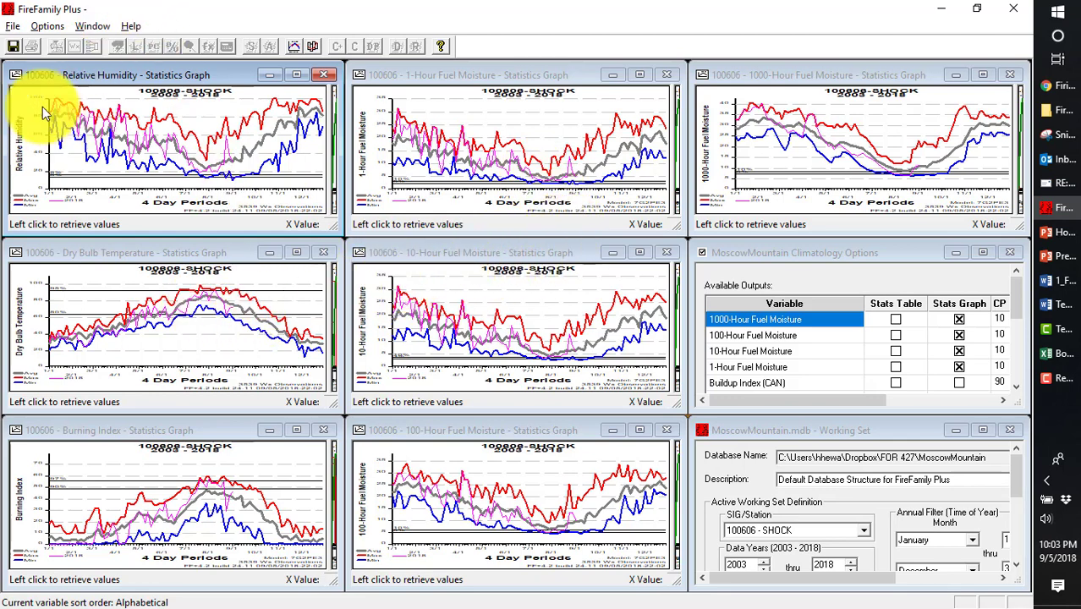
Set up a merged graph with Temp, RH and BI as its first three variables
{"action": "left_click", "coordinate": [47, 26]}
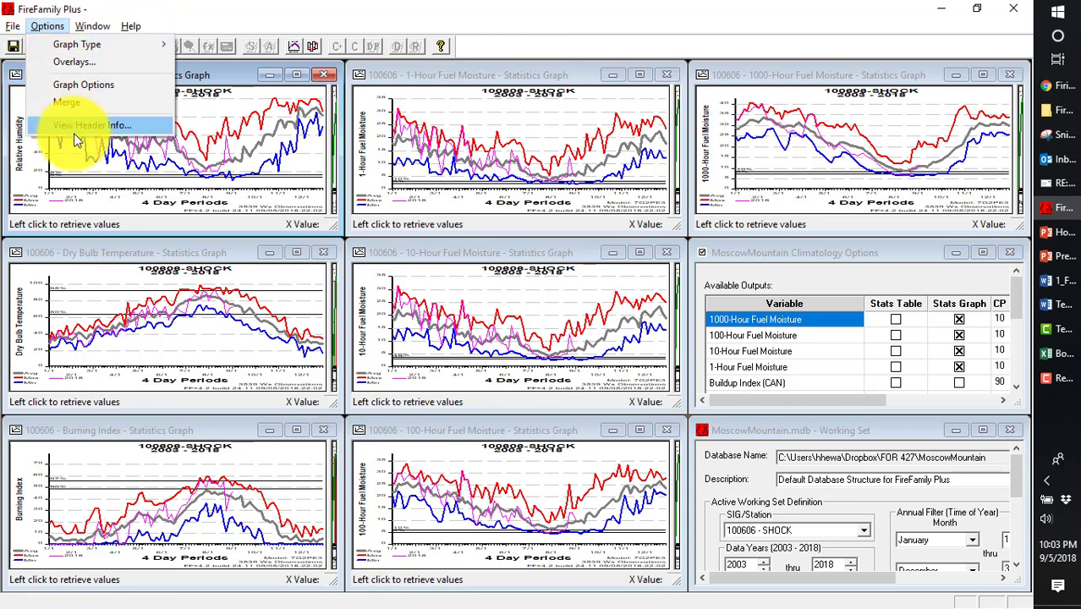
{"action": "left_click", "coordinate": [73, 106]}
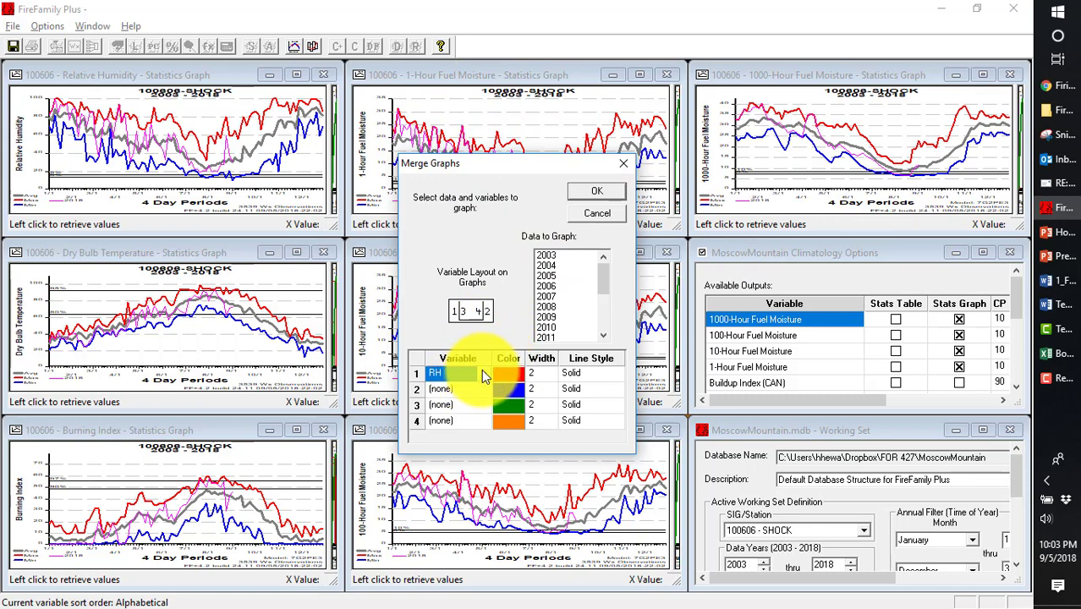
{"action": "left_click", "coordinate": [481, 373]}
{"action": "left_click", "coordinate": [454, 374]}
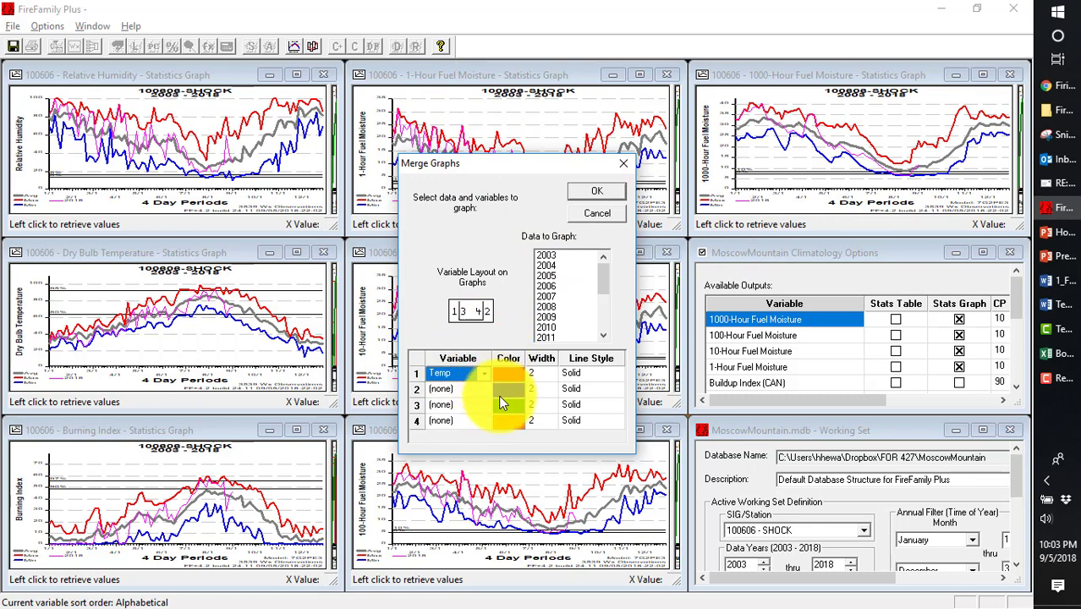
{"action": "left_click", "coordinate": [484, 389]}
{"action": "left_click", "coordinate": [461, 390]}
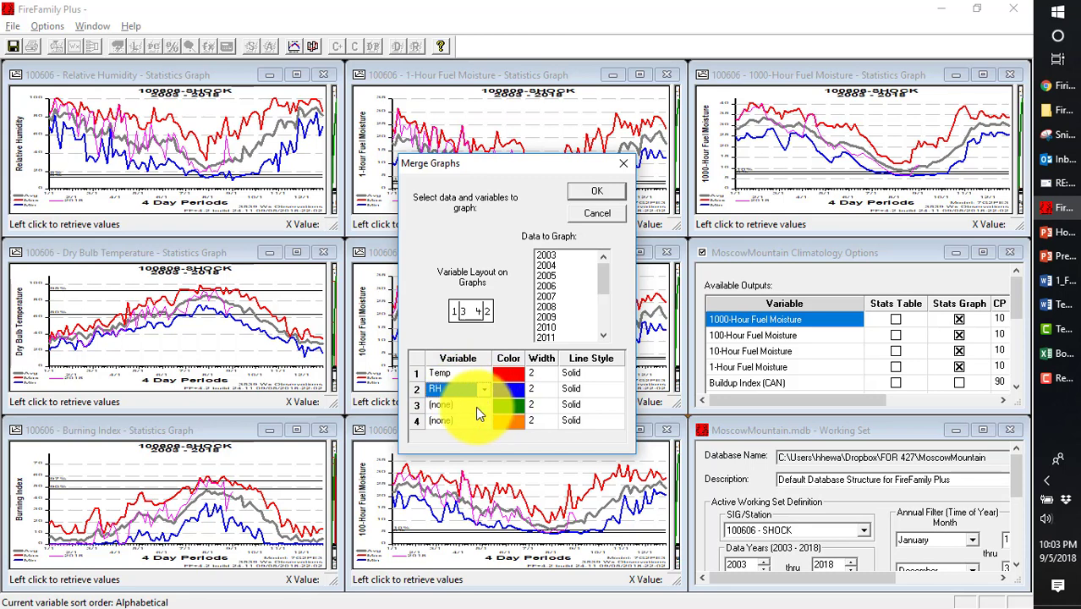
{"action": "left_click", "coordinate": [475, 405]}
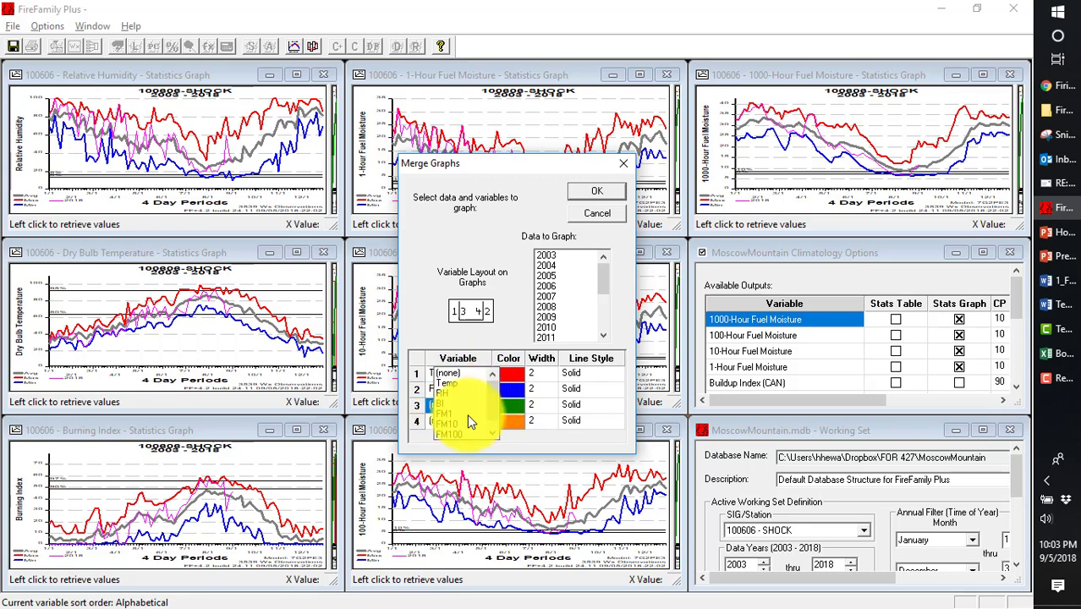
{"action": "left_click", "coordinate": [452, 404]}
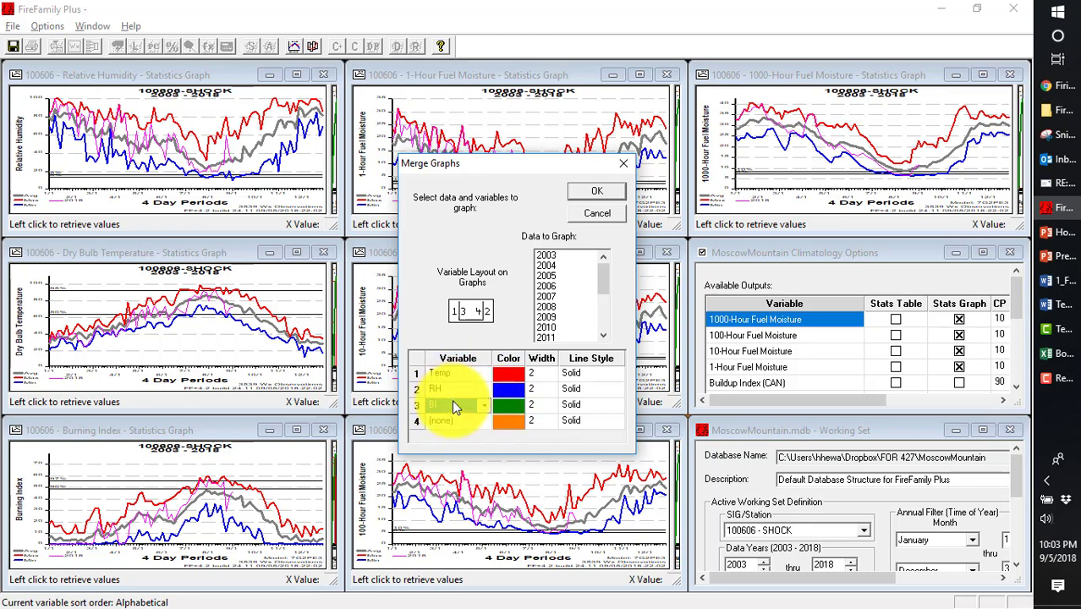
Check the Temp line's colour choices, generate the merged Temp, RH and BI graph from the Average data, and close it after viewing
{"action": "left_click", "coordinate": [514, 372]}
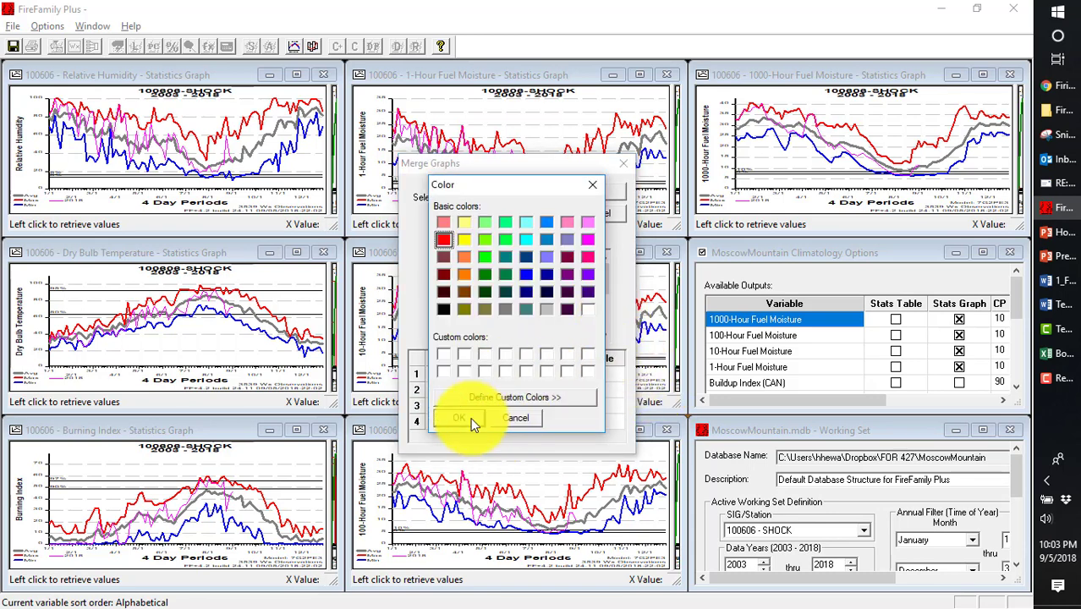
{"action": "left_click", "coordinate": [513, 419]}
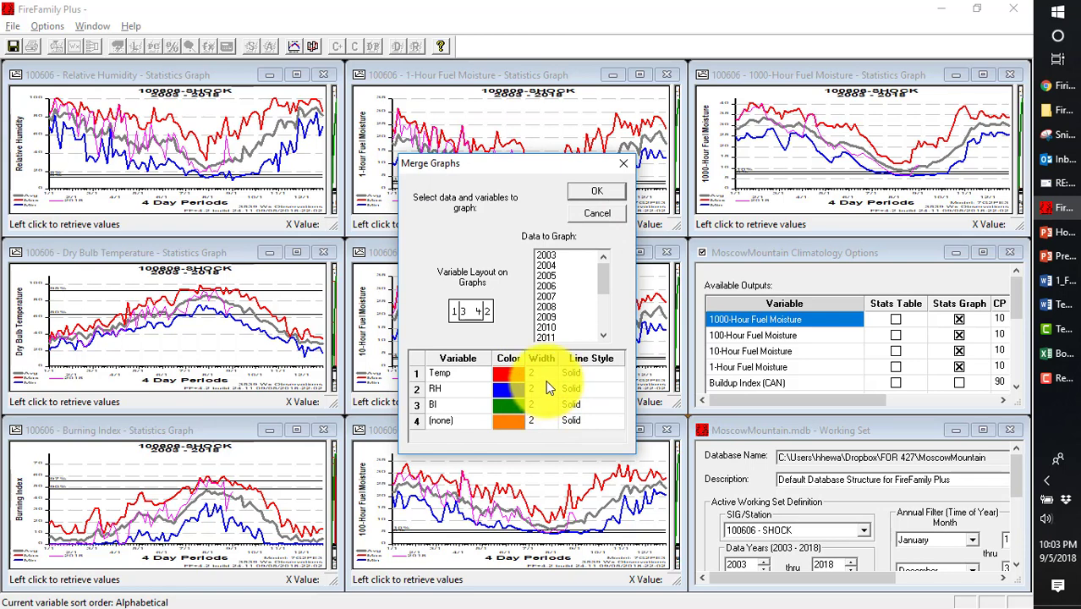
{"action": "left_click_drag", "start_coordinate": [609, 294], "coordinate": [615, 342]}
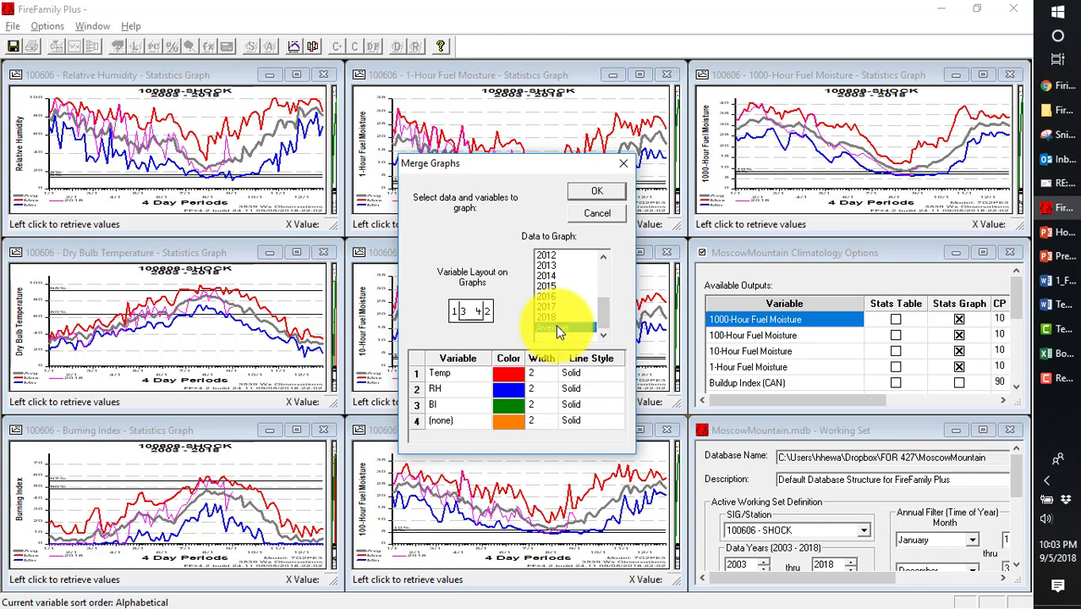
{"action": "left_click", "coordinate": [598, 194]}
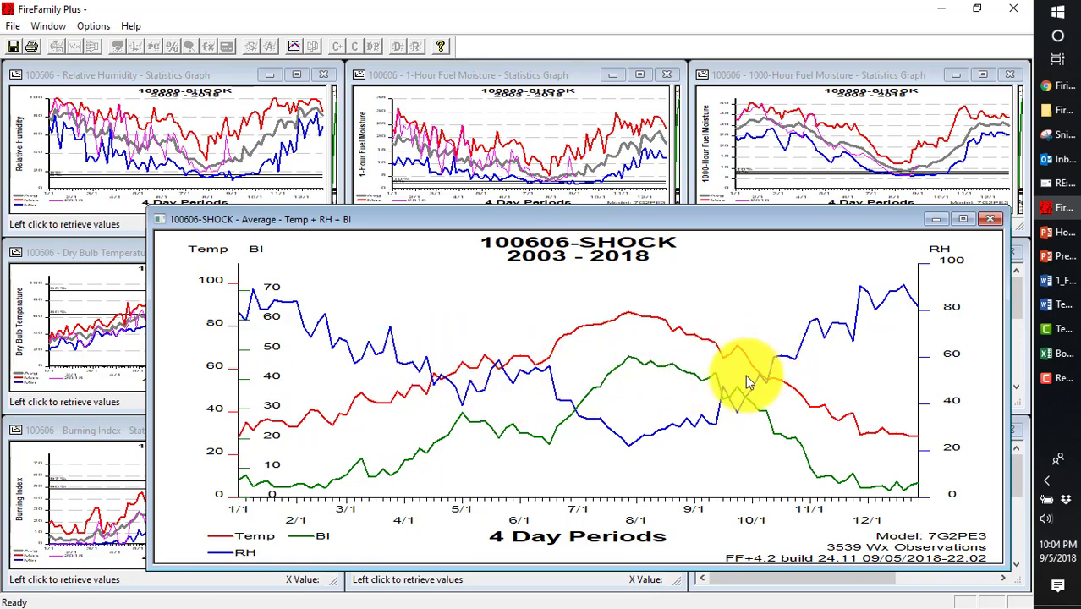
{"action": "left_click", "coordinate": [992, 223]}
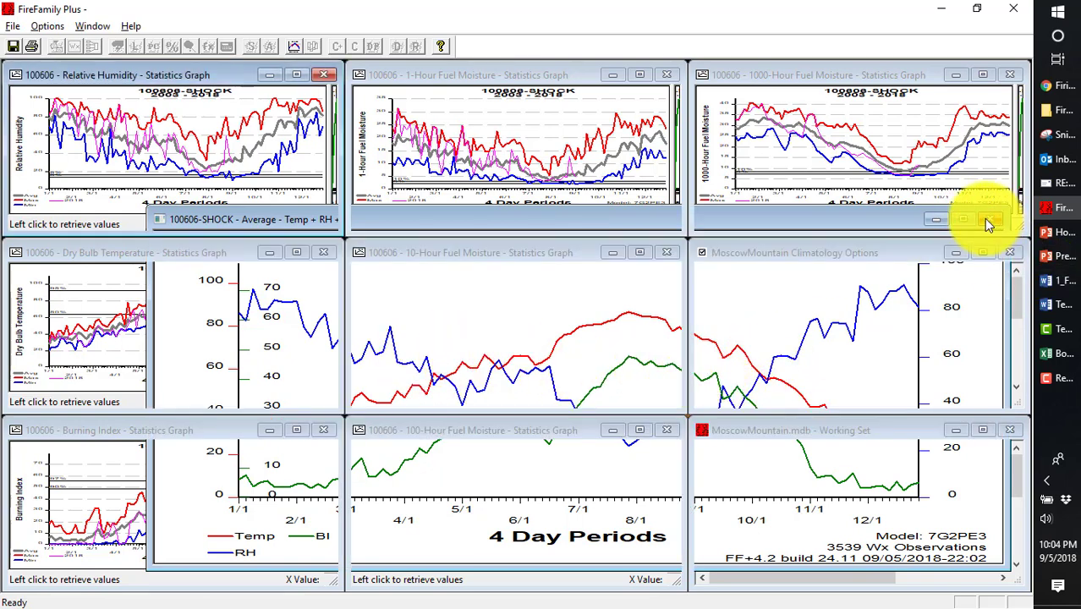
Set up another merged graph with FM1, FM10, FM100 and FM1000 as its four variables
{"action": "left_click", "coordinate": [46, 27]}
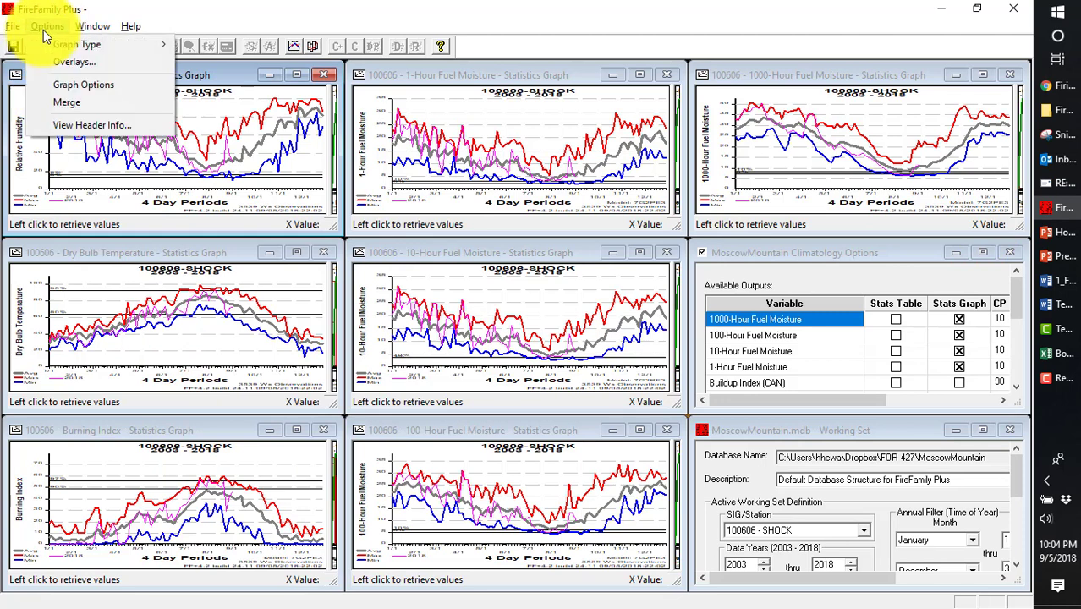
{"action": "left_click", "coordinate": [85, 102]}
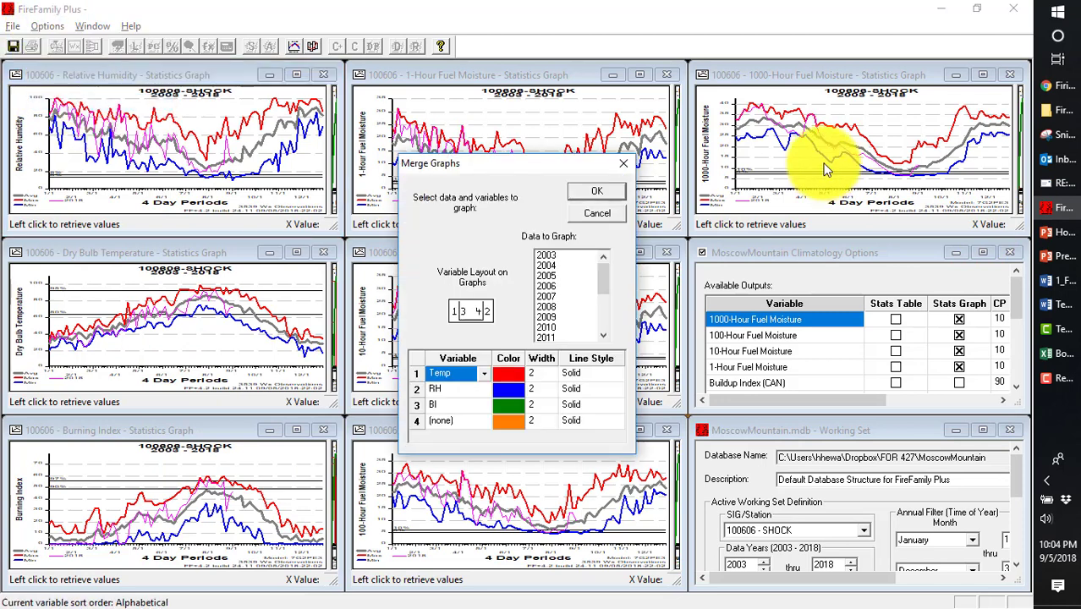
{"action": "left_click", "coordinate": [483, 375]}
{"action": "left_click", "coordinate": [453, 405]}
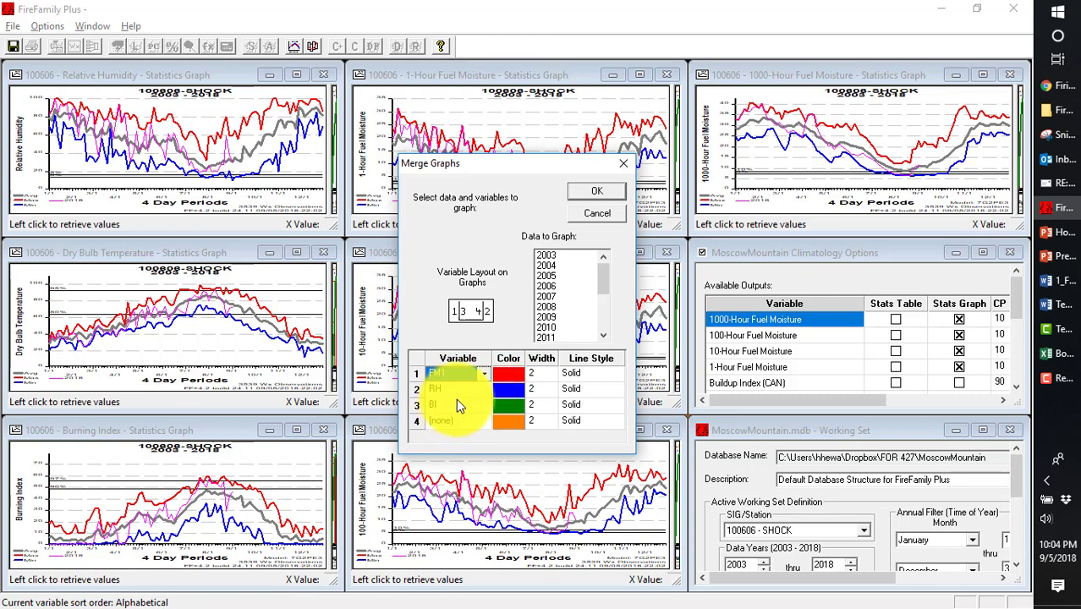
{"action": "left_click", "coordinate": [482, 394]}
{"action": "left_click", "coordinate": [482, 395]}
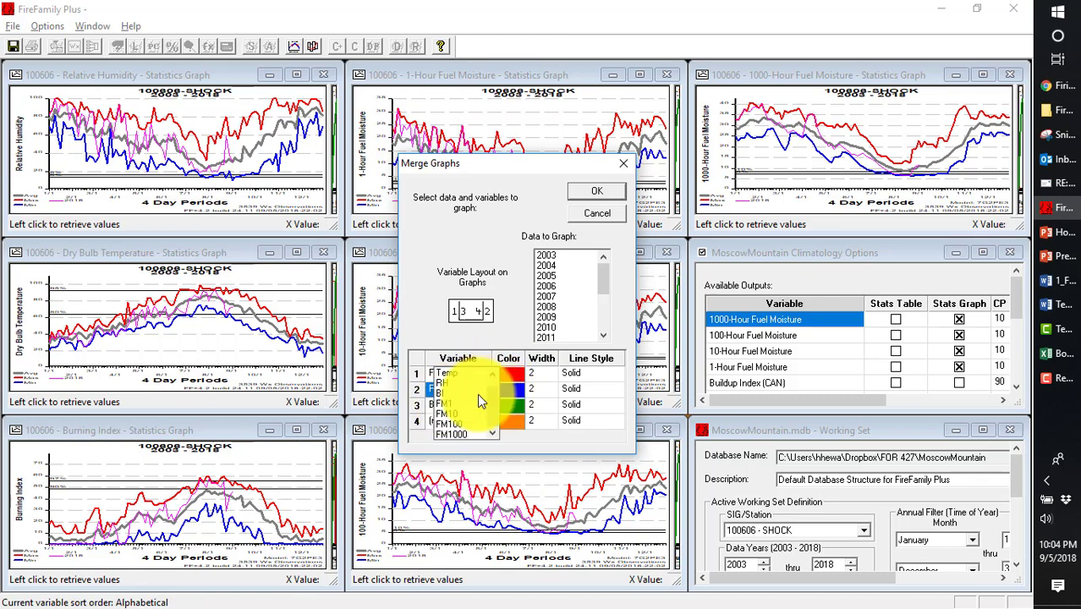
{"action": "left_click", "coordinate": [461, 414]}
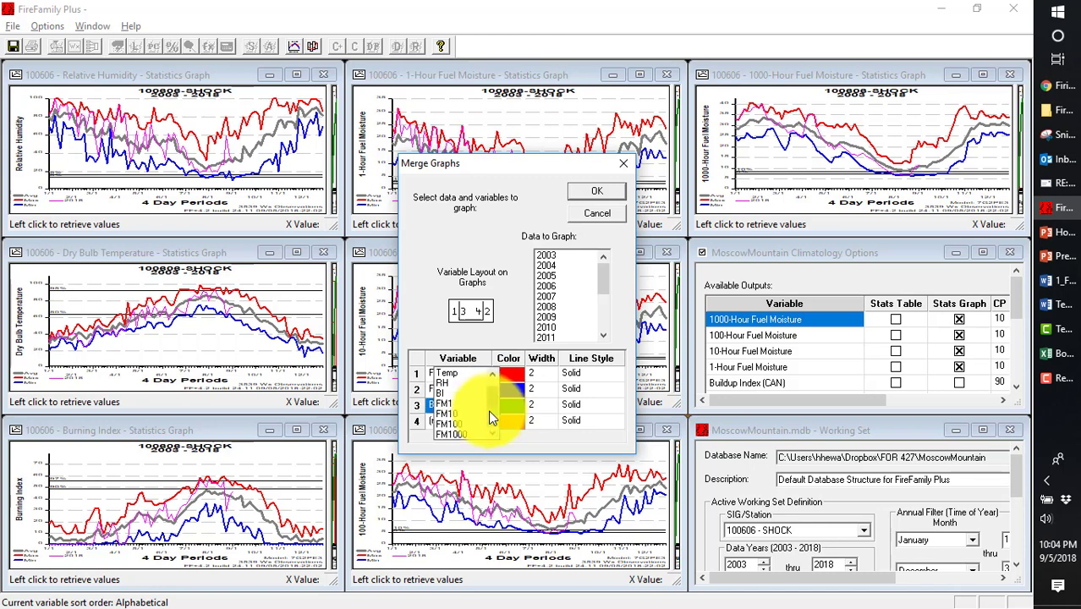
{"action": "left_click", "coordinate": [455, 422]}
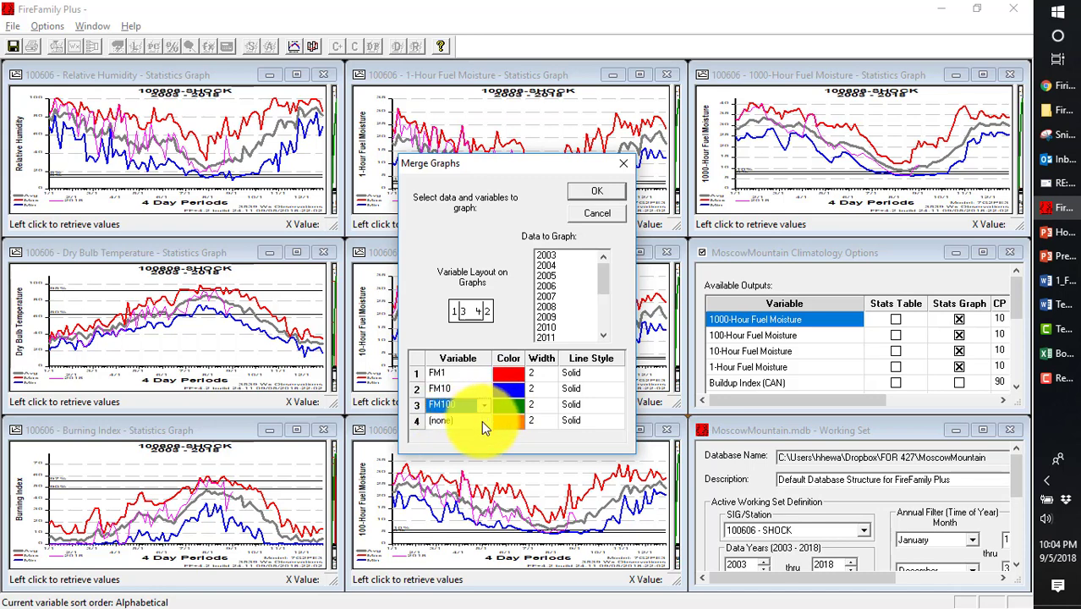
{"action": "left_click", "coordinate": [481, 422]}
{"action": "left_click", "coordinate": [460, 433]}
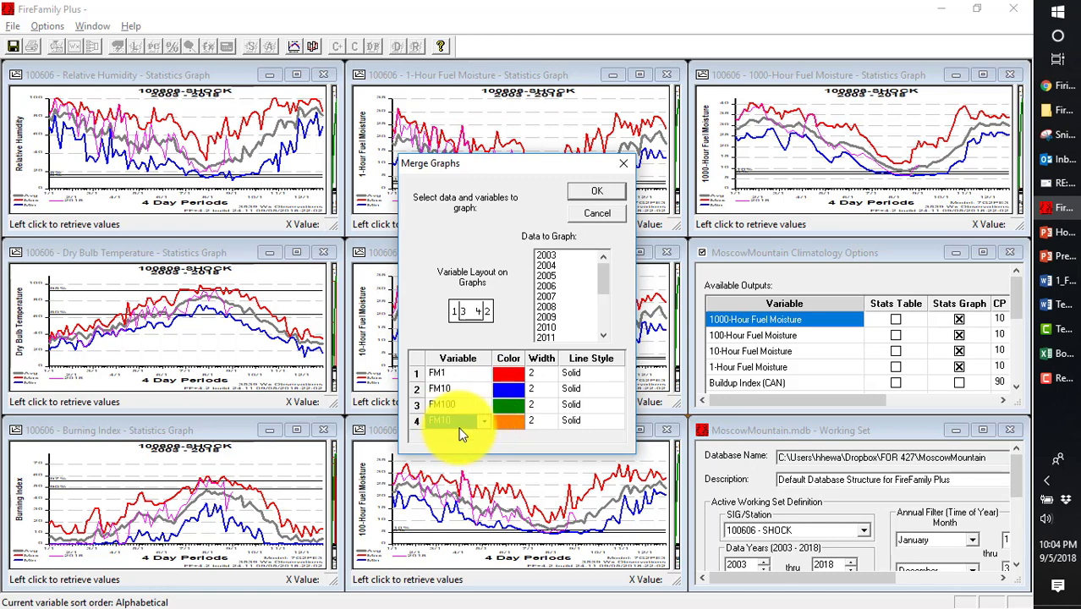
{"action": "left_click", "coordinate": [483, 421]}
{"action": "left_click", "coordinate": [461, 435]}
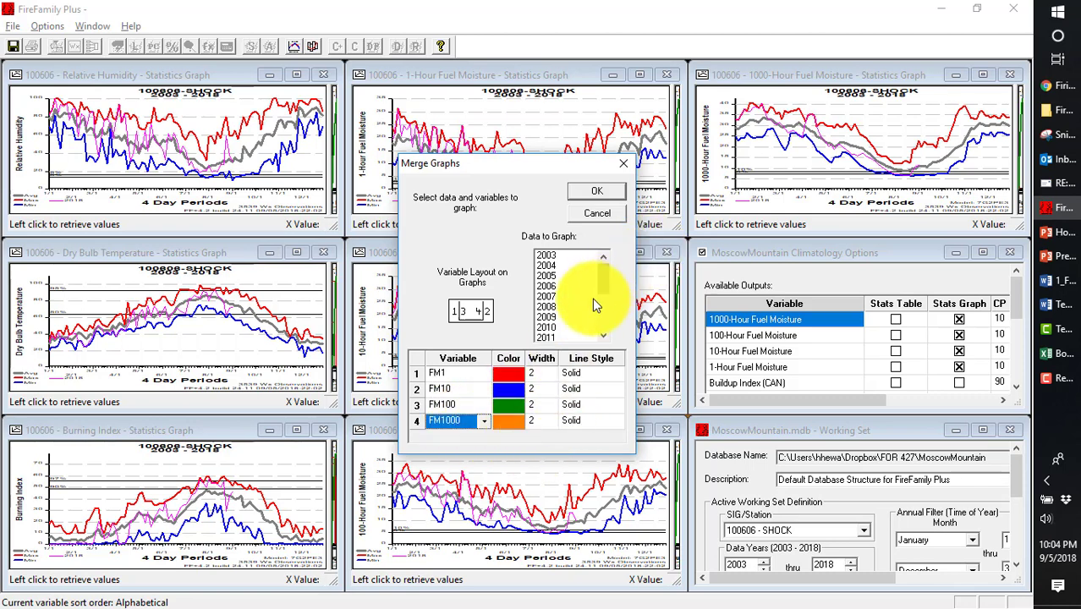
Generate the merged fuel moisture graph from the Average data and close it after viewing
{"action": "left_click_drag", "start_coordinate": [603, 293], "coordinate": [603, 325]}
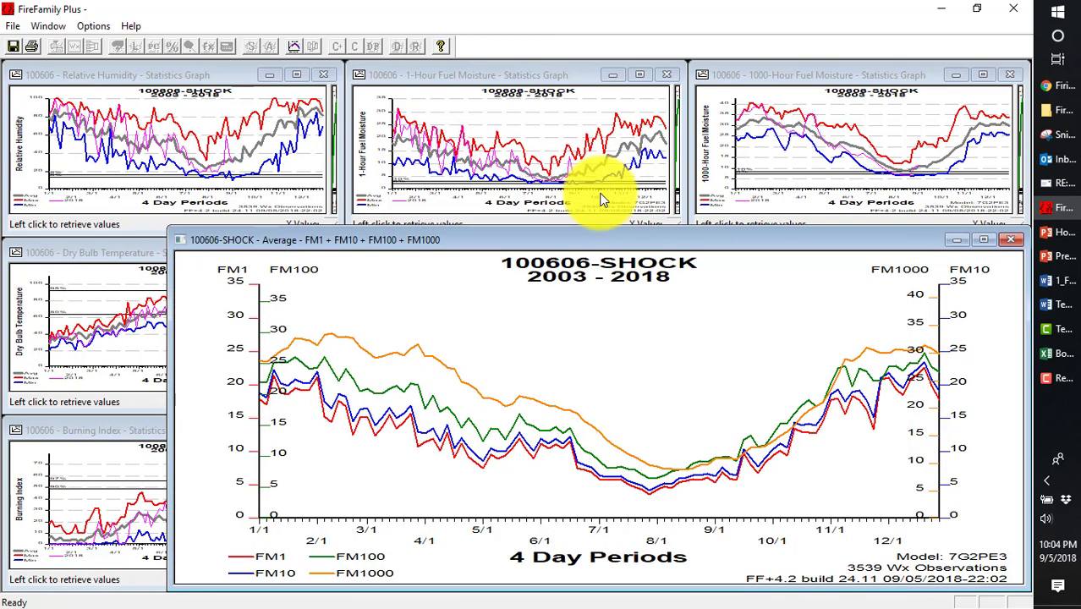
{"action": "left_click", "coordinate": [598, 193]}
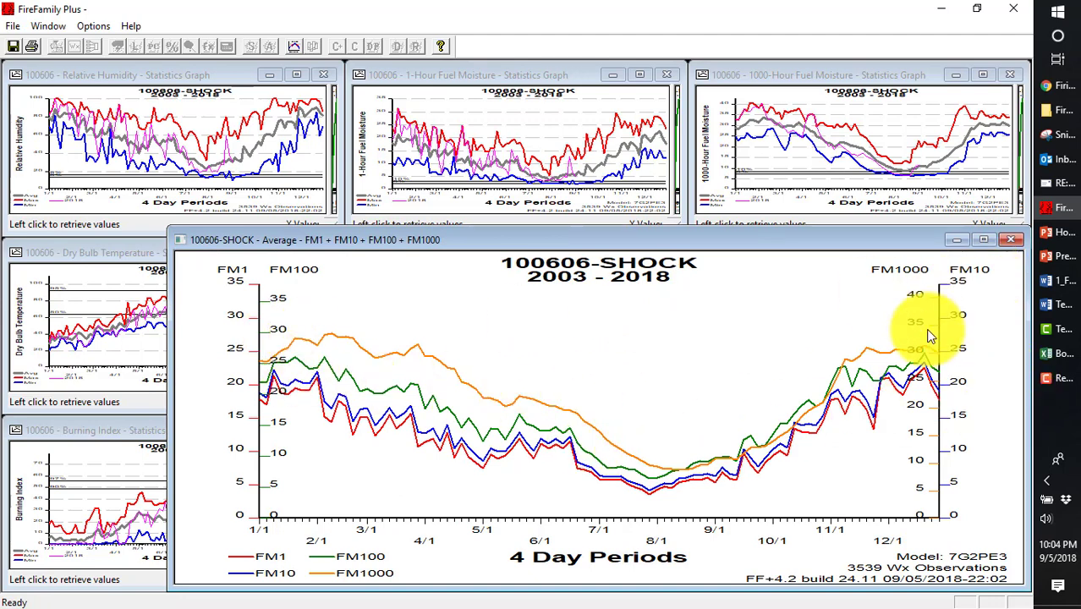
{"action": "left_click", "coordinate": [1008, 241]}
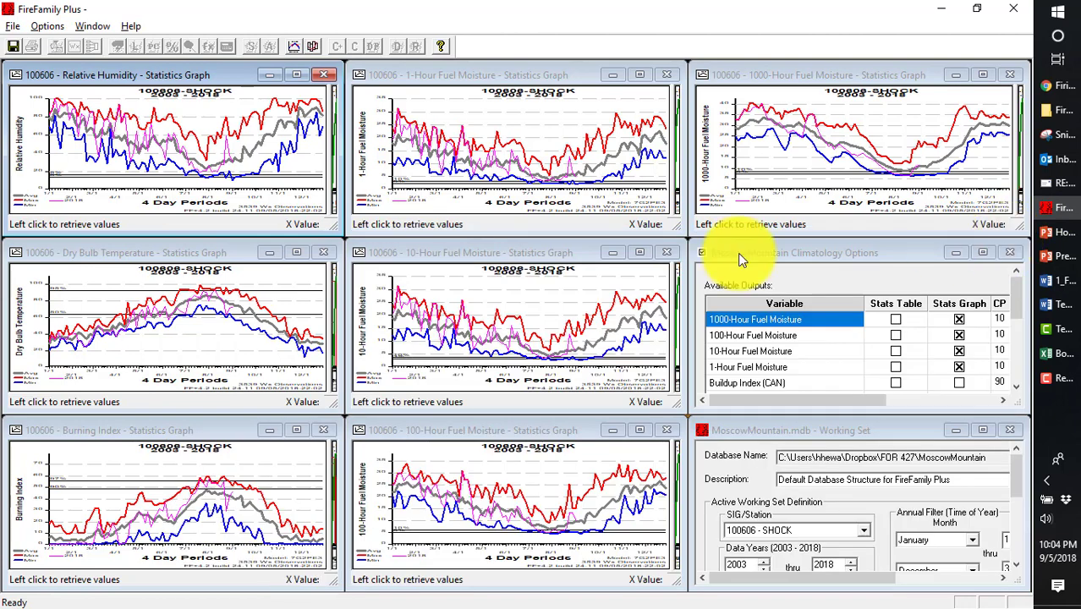
Close all reports and graphs, and enlarge the MoscowMountain working set window
{"action": "left_click", "coordinate": [93, 27]}
{"action": "mouse_move", "coordinate": [251, 113]}
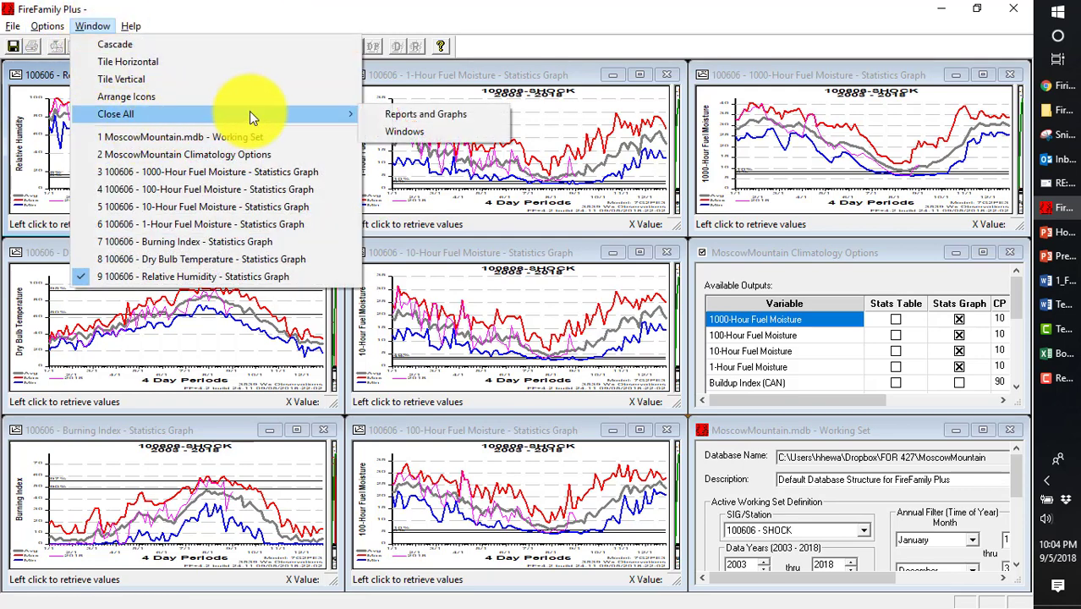
{"action": "left_click", "coordinate": [432, 118]}
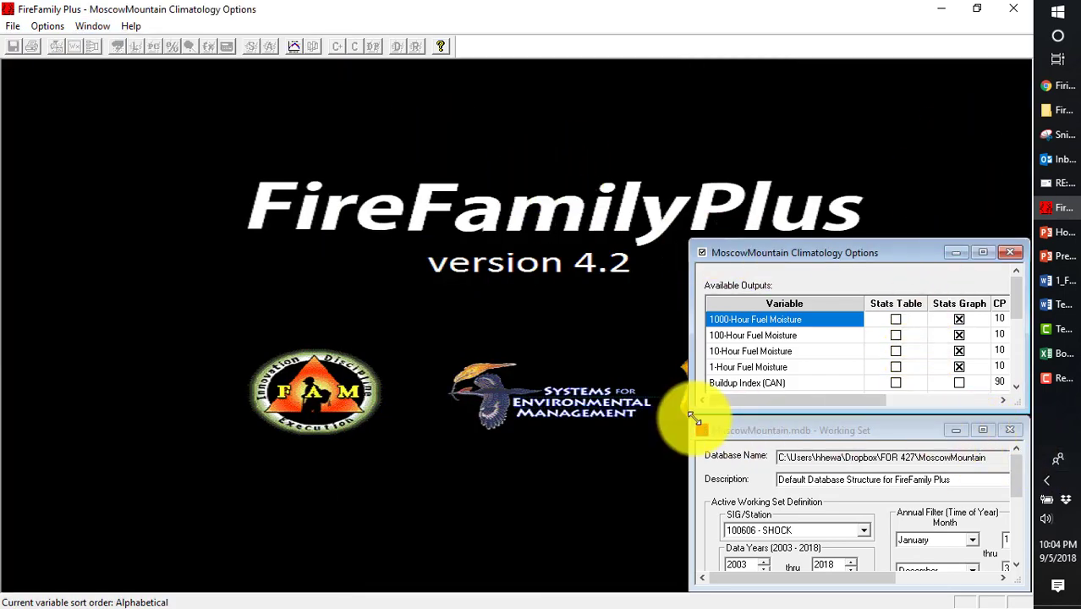
{"action": "left_click_drag", "start_coordinate": [692, 418], "coordinate": [399, 219]}
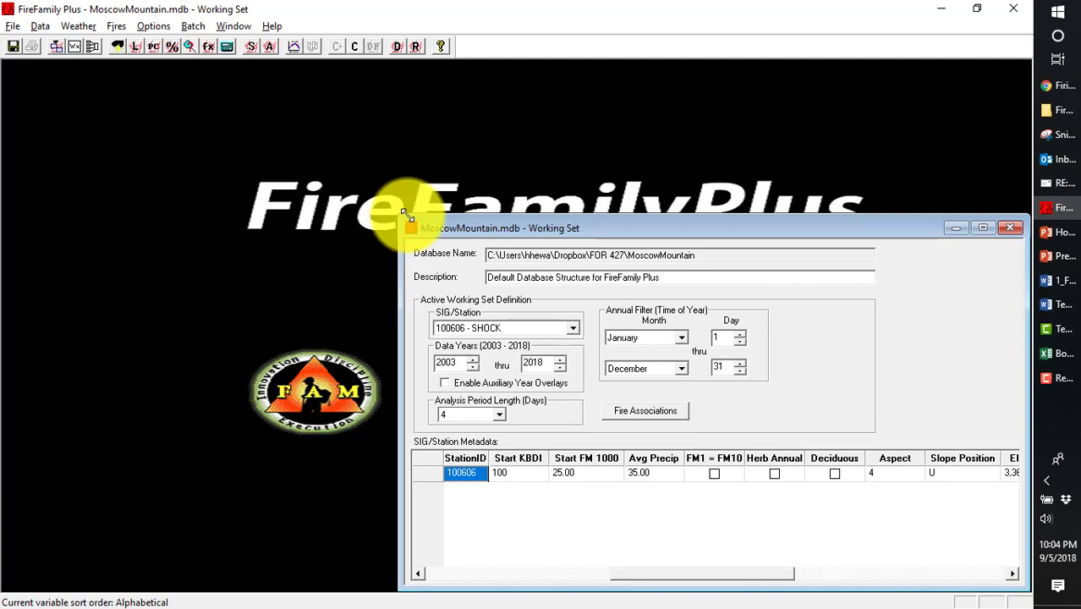
Run the winds report with Ten Minute Average, all diurnal filters and individual windrose graphs, and tile the resulting windows
{"action": "left_click", "coordinate": [77, 26]}
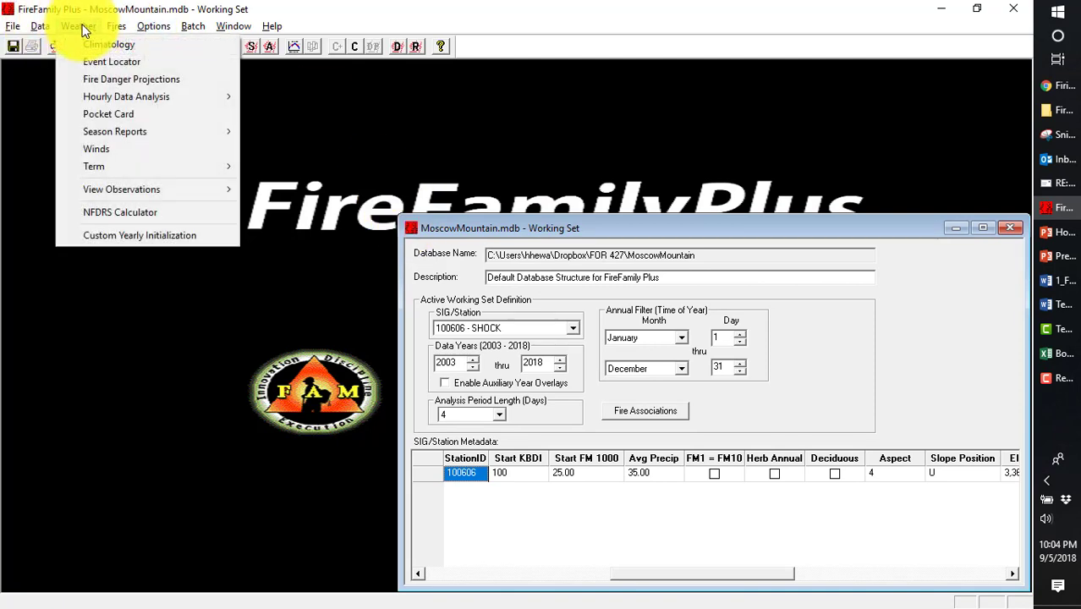
{"action": "left_click", "coordinate": [134, 153]}
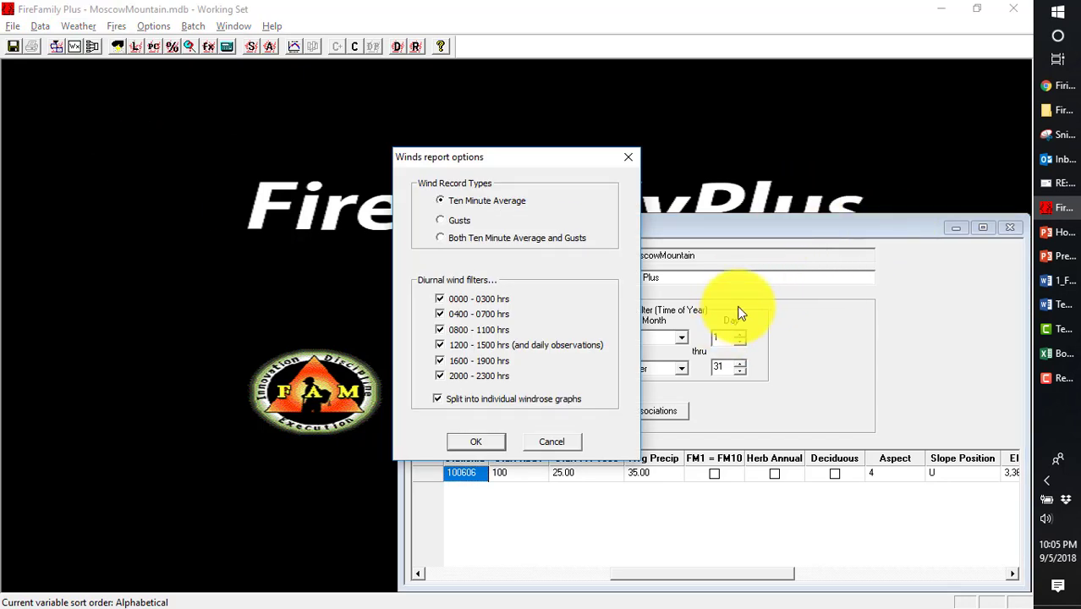
{"action": "left_click", "coordinate": [470, 441]}
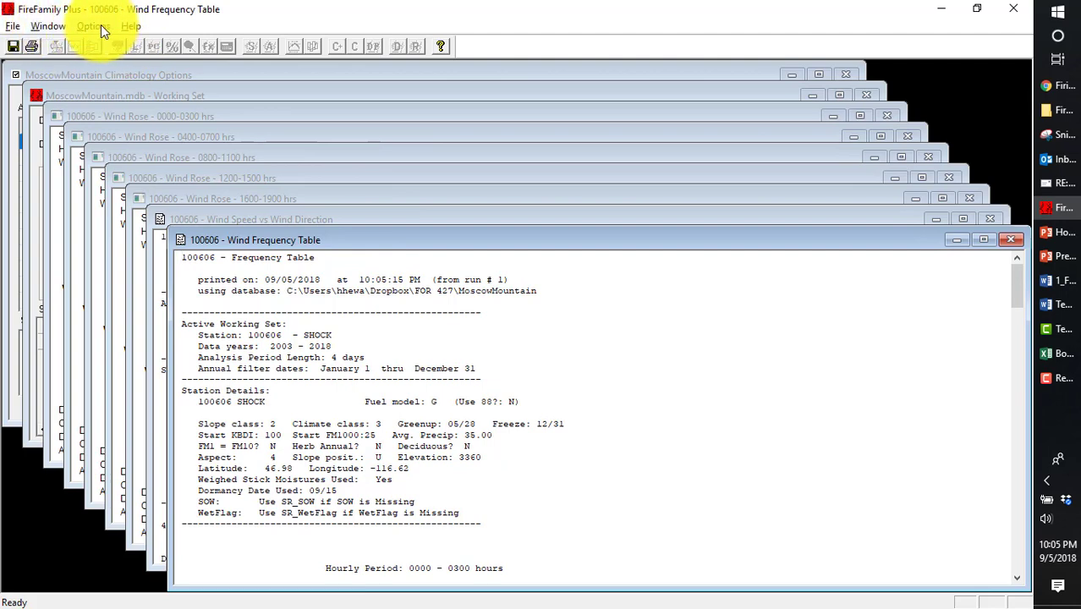
{"action": "left_click", "coordinate": [48, 26]}
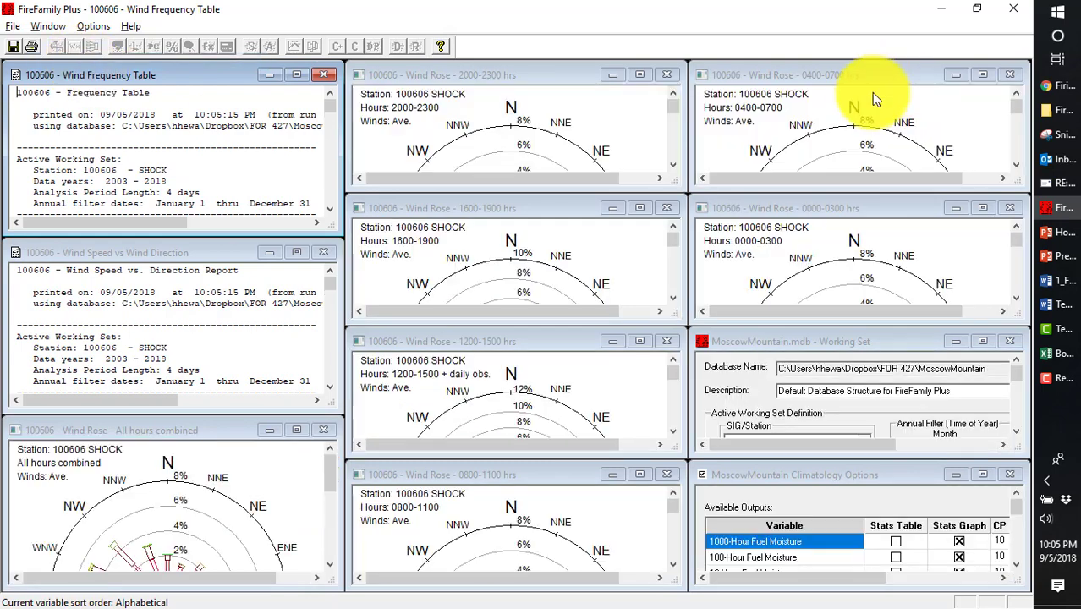
Close the Wind Frequency Table and Wind Speed vs Wind Direction reports, and tile the remaining windows horizontally
{"action": "left_click", "coordinate": [329, 76]}
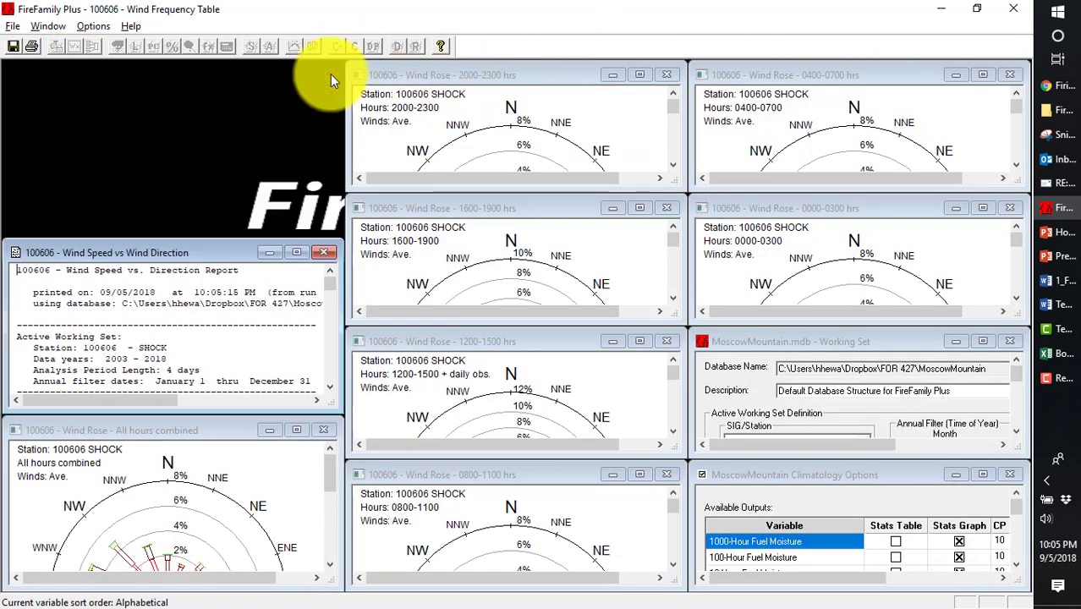
{"action": "left_click", "coordinate": [327, 248]}
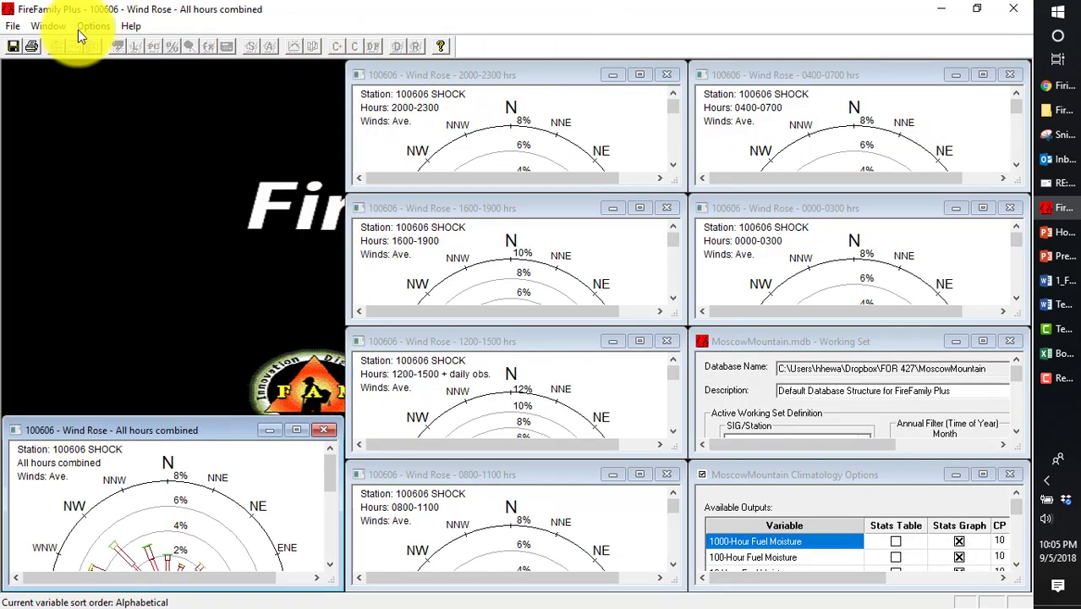
{"action": "left_click", "coordinate": [39, 24]}
{"action": "left_click", "coordinate": [121, 61]}
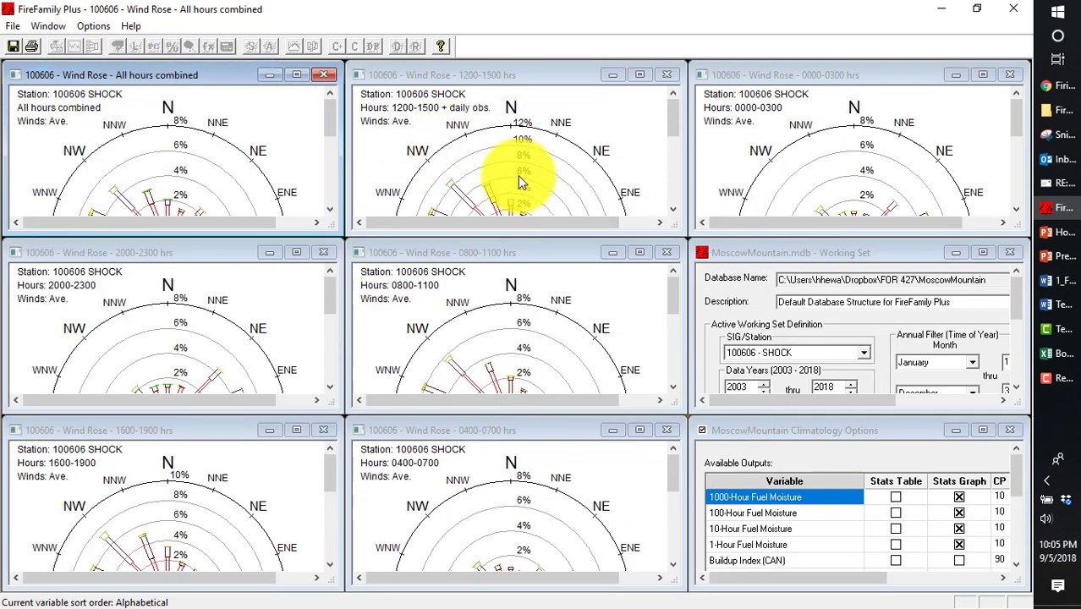
Bring the centre of each tiled wind rose into view, covering all hours combined and the six diurnal periods
{"action": "scroll", "coordinate": [224, 153], "scroll_direction": "down", "scroll_amount": 3}
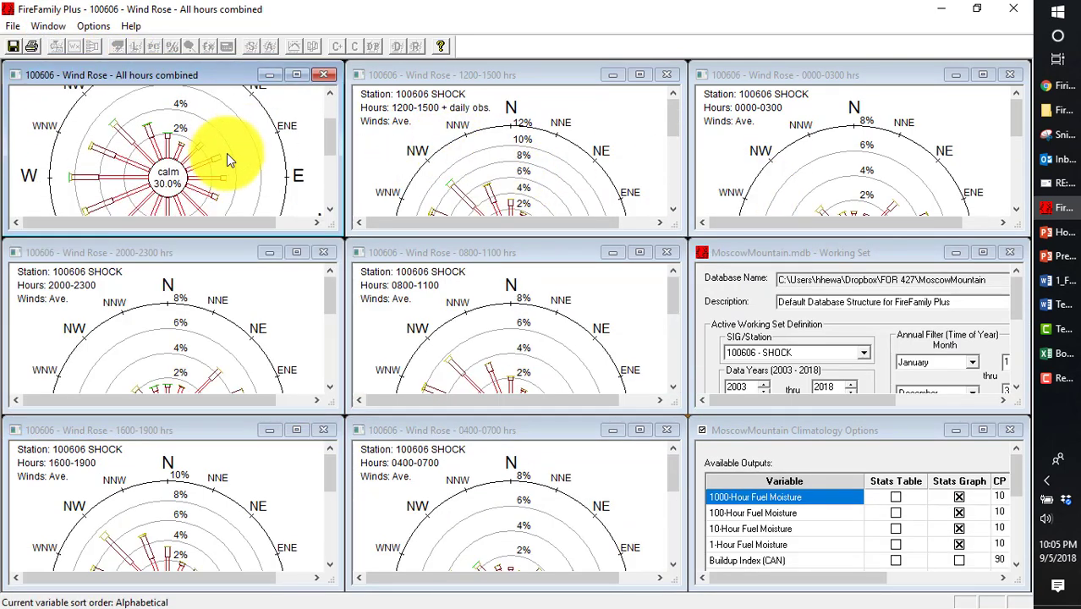
{"action": "scroll", "coordinate": [516, 169], "scroll_direction": "down", "scroll_amount": 3}
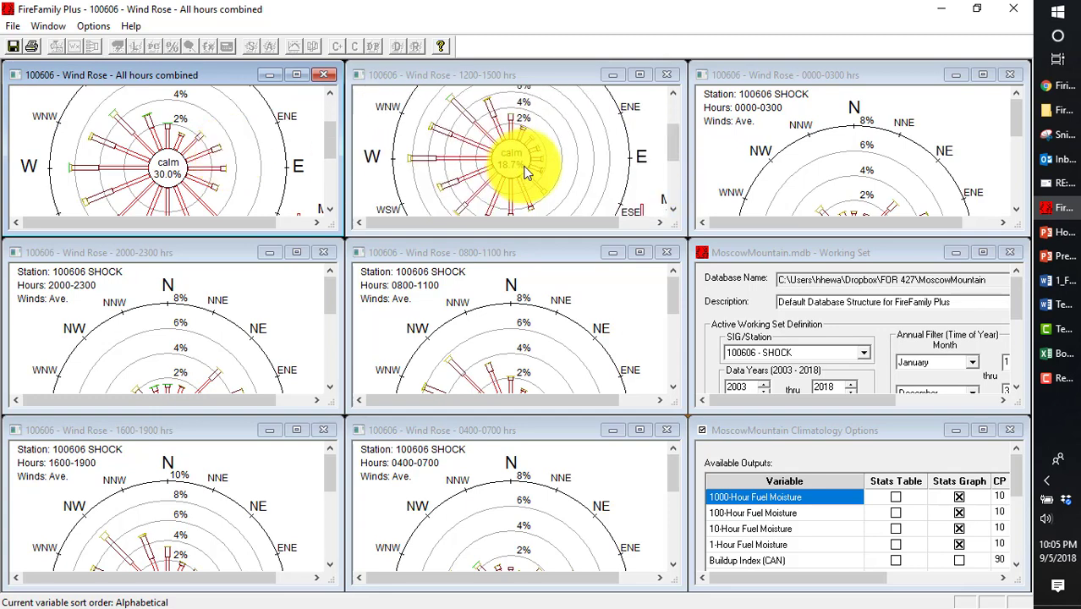
{"action": "scroll", "coordinate": [858, 169], "scroll_direction": "down", "scroll_amount": 3}
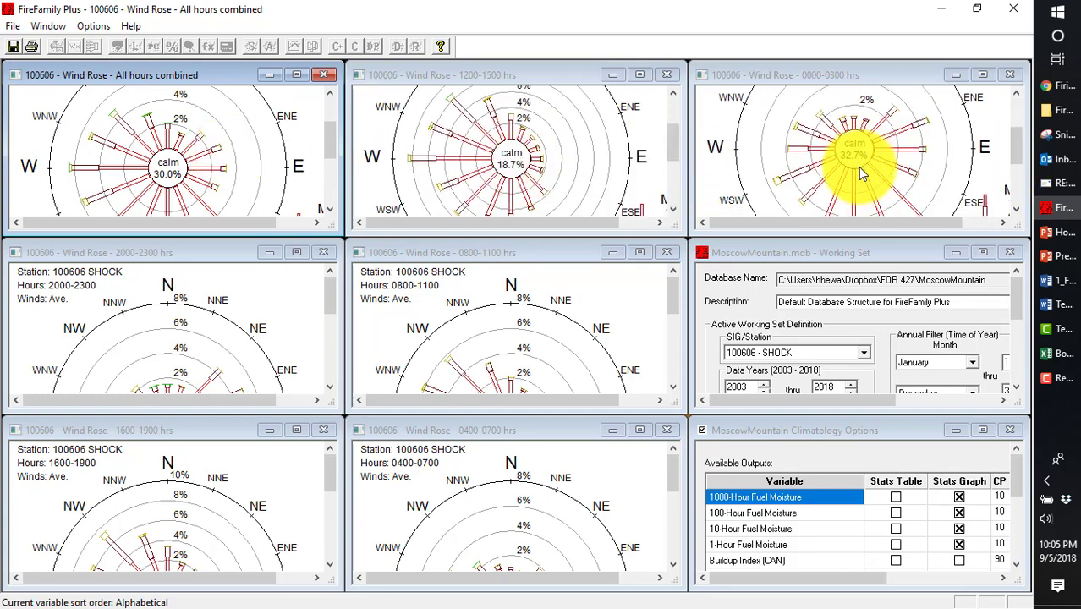
{"action": "scroll", "coordinate": [450, 330], "scroll_direction": "down", "scroll_amount": 3}
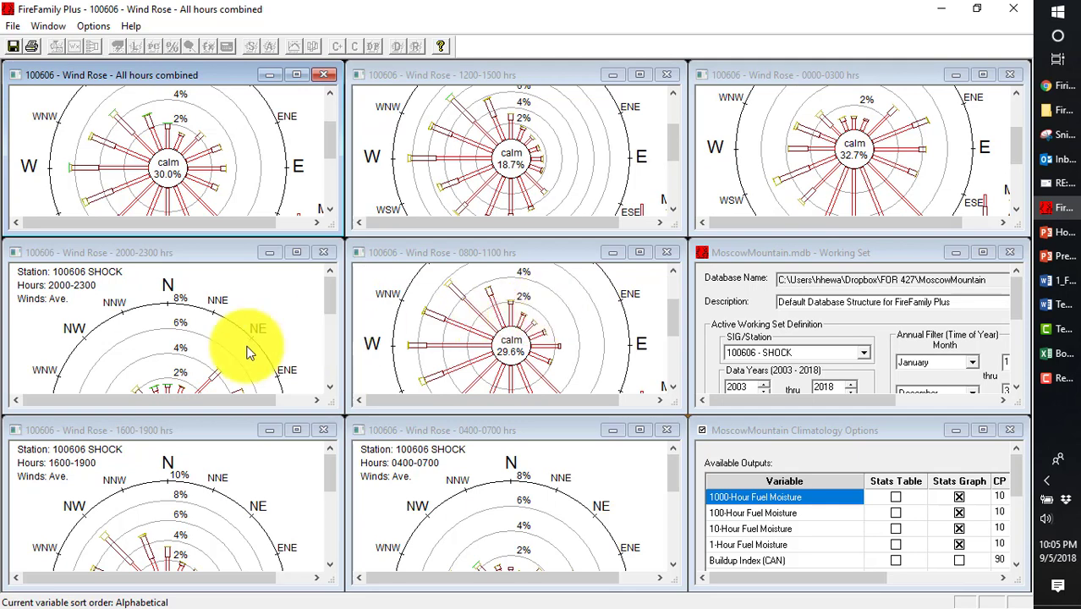
{"action": "scroll", "coordinate": [217, 334], "scroll_direction": "down", "scroll_amount": 1}
{"action": "scroll", "coordinate": [218, 331], "scroll_direction": "down", "scroll_amount": 3}
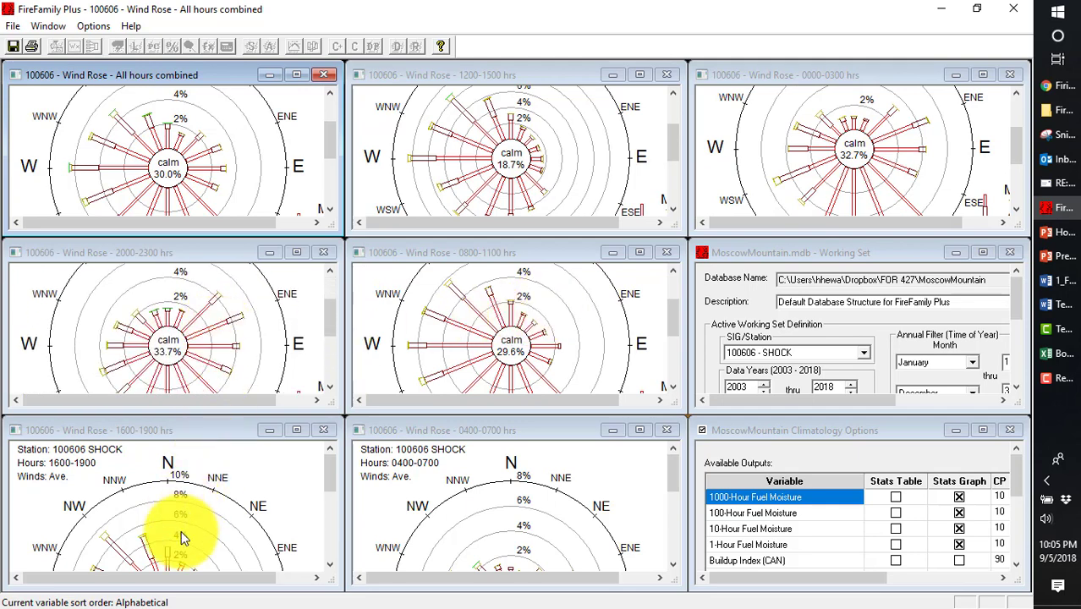
{"action": "scroll", "coordinate": [194, 505], "scroll_direction": "down", "scroll_amount": 3}
{"action": "scroll", "coordinate": [193, 505], "scroll_direction": "down", "scroll_amount": 1}
{"action": "scroll", "coordinate": [541, 516], "scroll_direction": "down", "scroll_amount": 5}
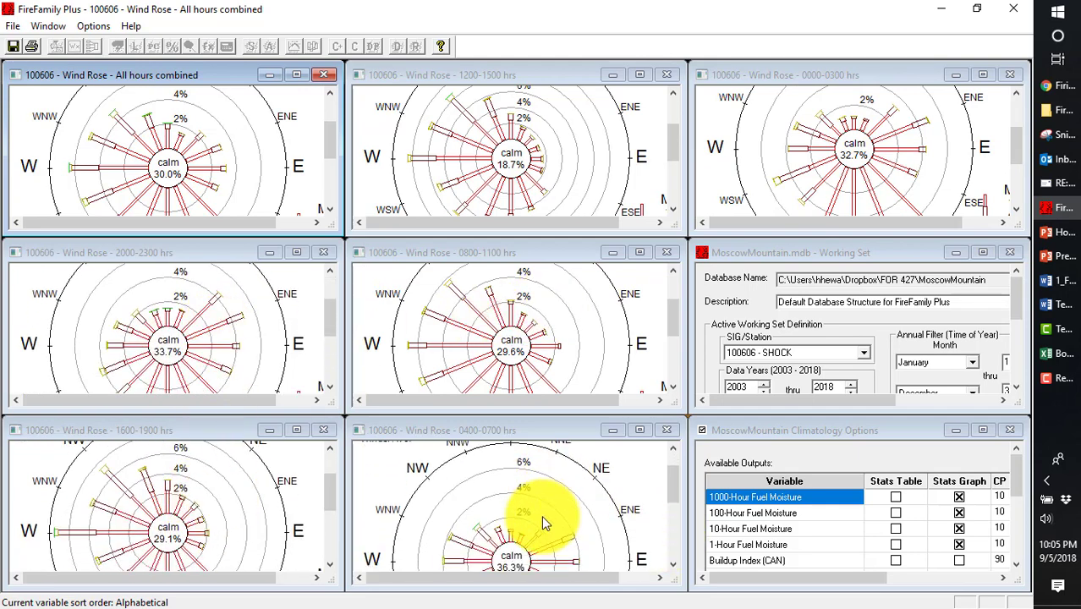
{"action": "scroll", "coordinate": [544, 522], "scroll_direction": "down", "scroll_amount": 1}
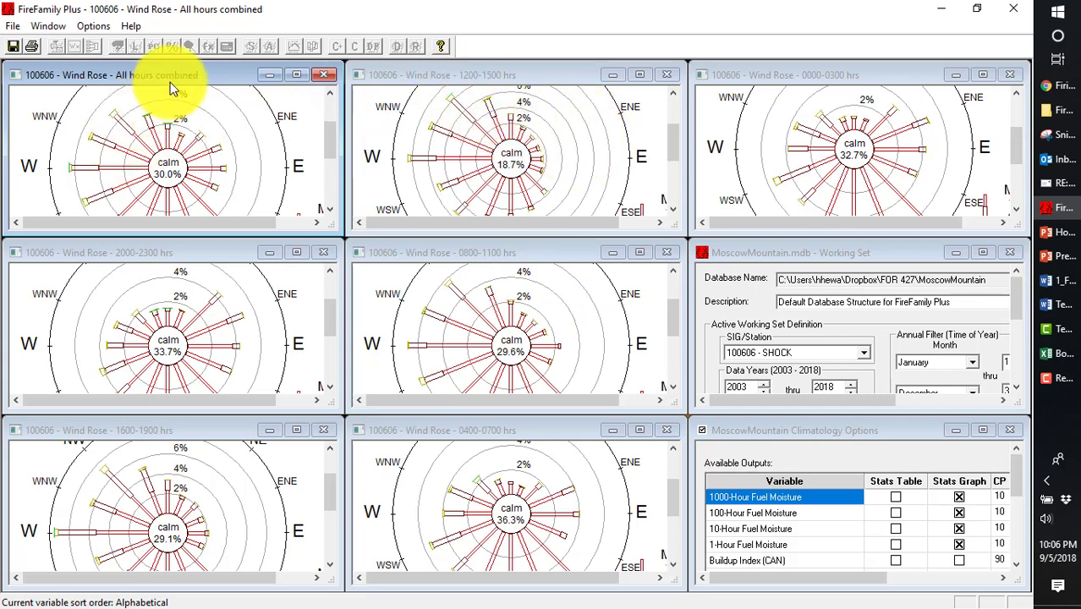
Examine the prevailing wind directions in the nighttime wind roses for 2000-2300, 0000-0300 and 0400-0700 hrs
{"action": "scroll", "coordinate": [144, 157], "scroll_direction": "down", "scroll_amount": 1}
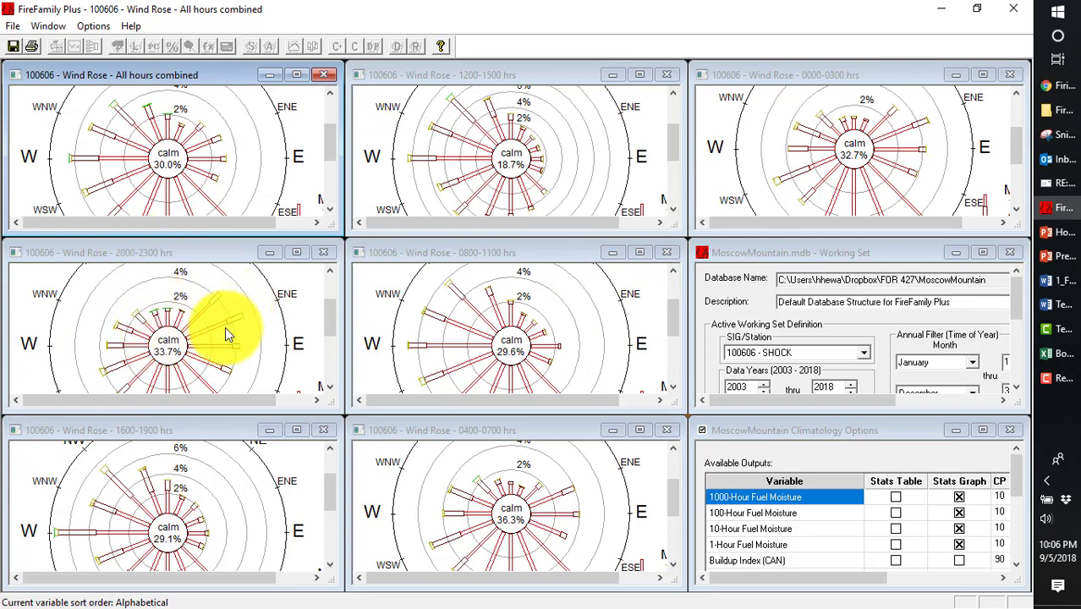
{"action": "scroll", "coordinate": [200, 350], "scroll_direction": "down", "scroll_amount": 3}
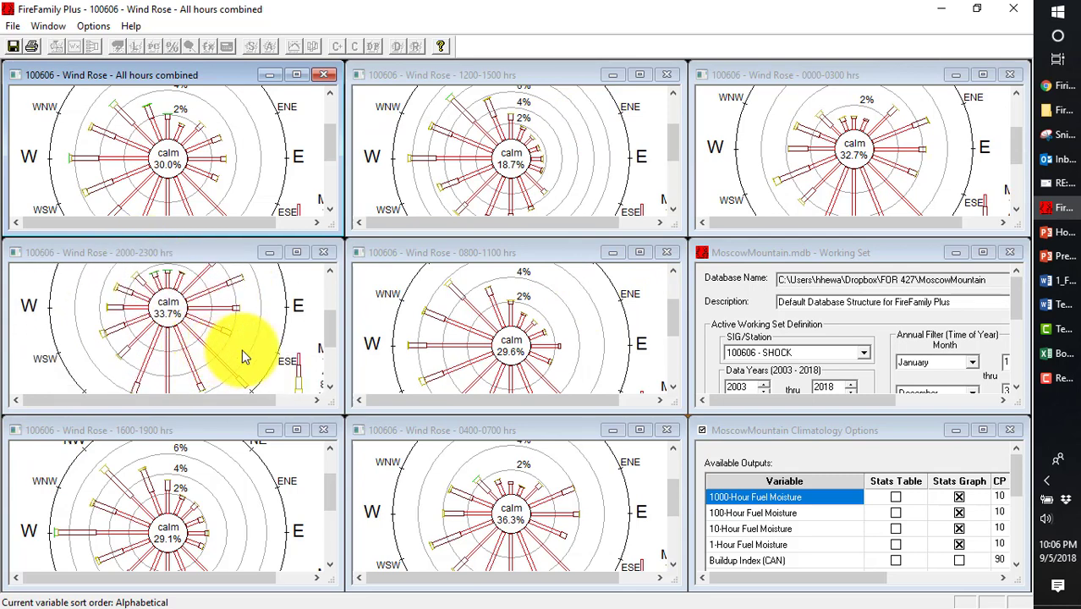
{"action": "scroll", "coordinate": [242, 349], "scroll_direction": "up", "scroll_amount": 2}
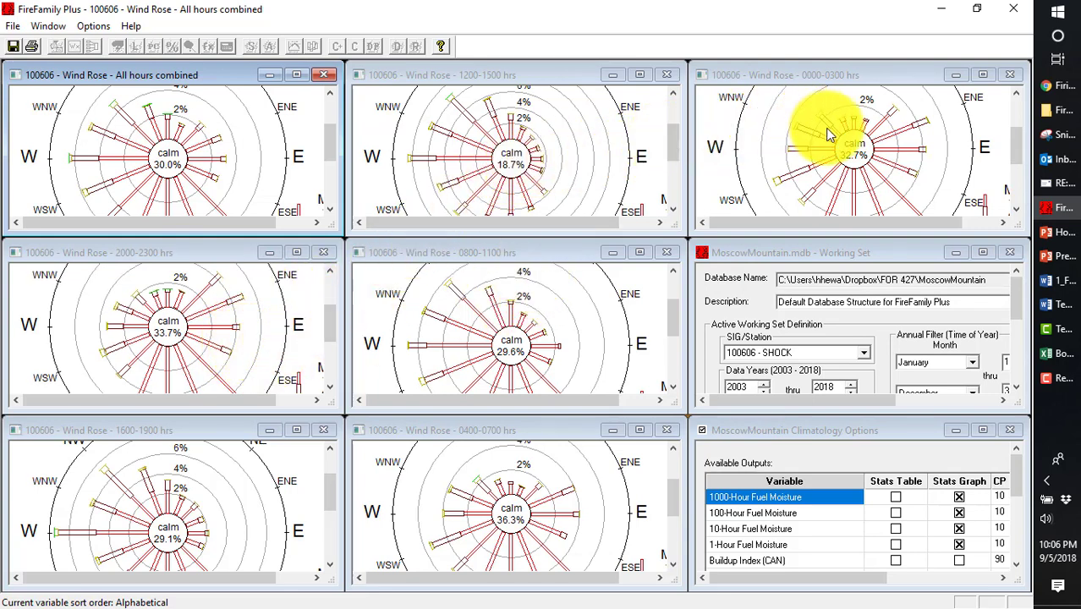
{"action": "scroll", "coordinate": [863, 161], "scroll_direction": "down", "scroll_amount": 2}
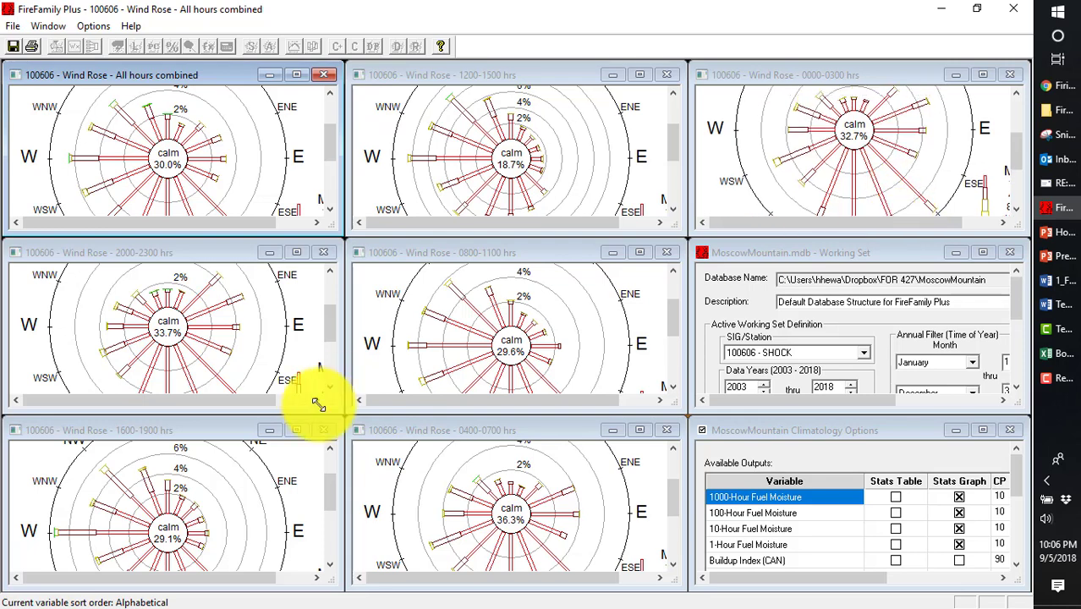
{"action": "scroll", "coordinate": [503, 317], "scroll_direction": "down", "scroll_amount": 1}
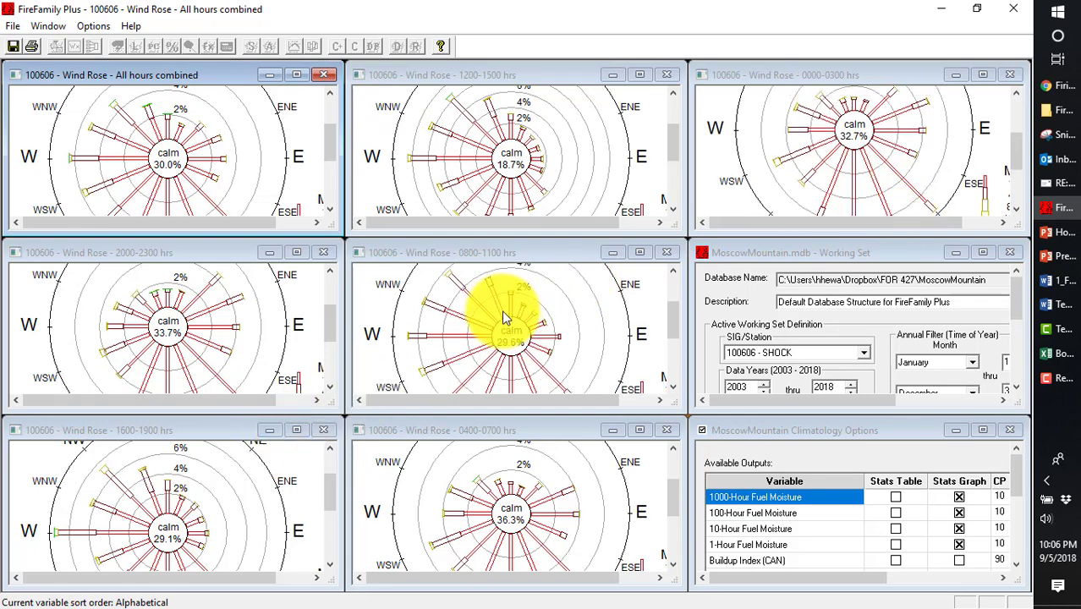
{"action": "scroll", "coordinate": [504, 310], "scroll_direction": "up", "scroll_amount": 1}
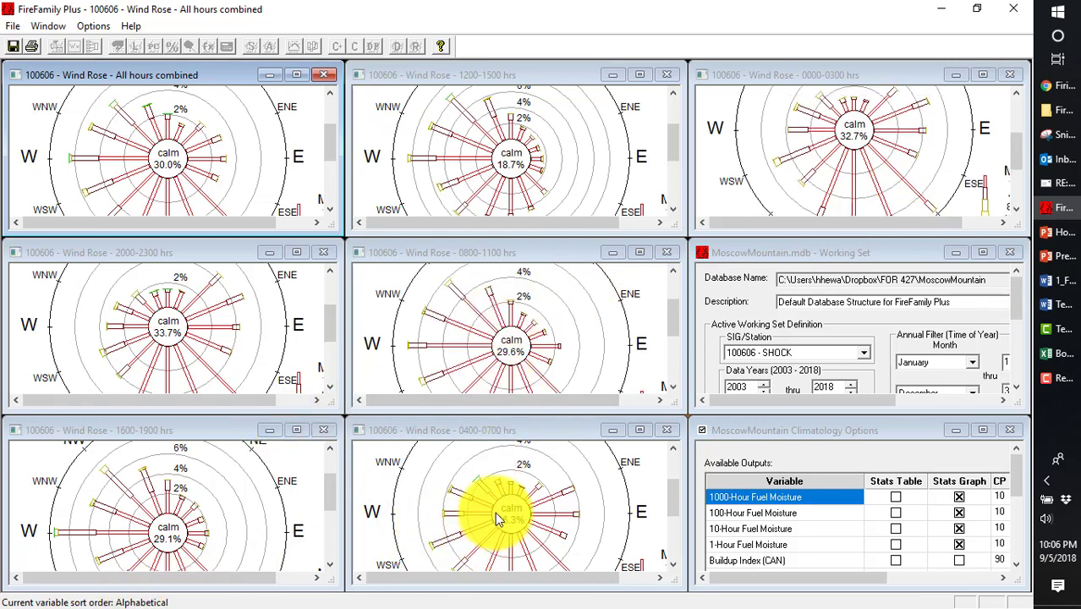
{"action": "scroll", "coordinate": [497, 513], "scroll_direction": "down", "scroll_amount": 4}
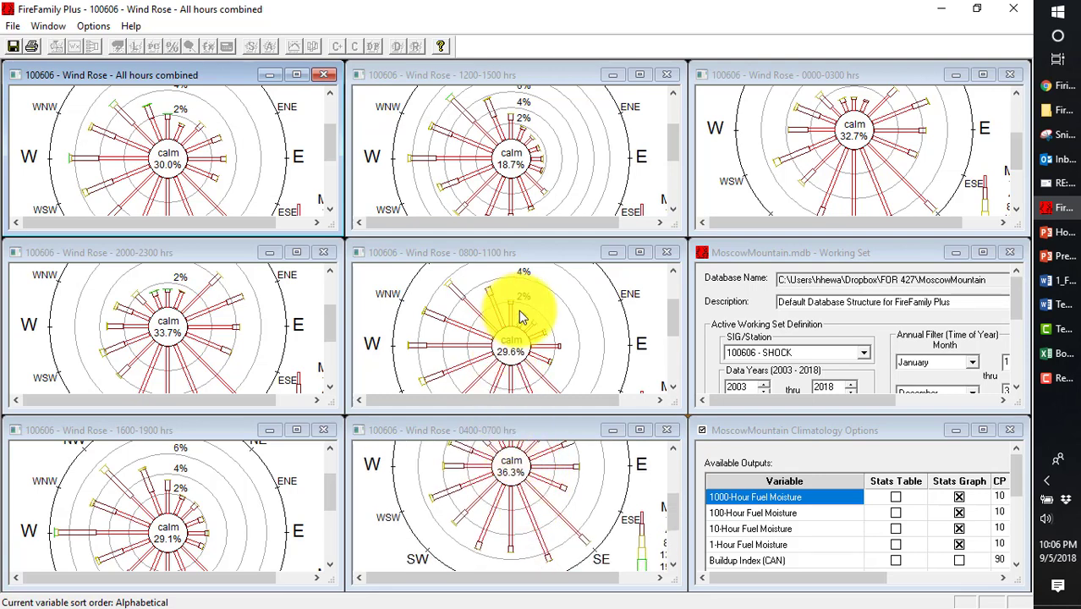
Examine the prevailing wind directions in the daytime wind roses for 0800-1100 and 1600-1900 hrs
{"action": "scroll", "coordinate": [522, 316], "scroll_direction": "up", "scroll_amount": 2}
{"action": "scroll", "coordinate": [523, 320], "scroll_direction": "down", "scroll_amount": 3}
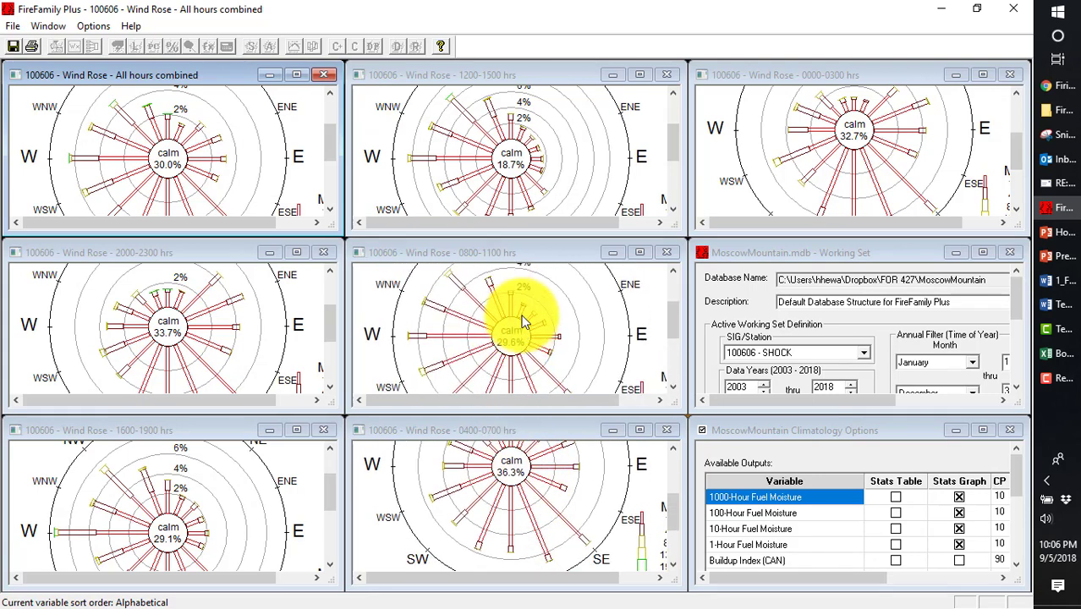
{"action": "scroll", "coordinate": [475, 283], "scroll_direction": "up", "scroll_amount": 1}
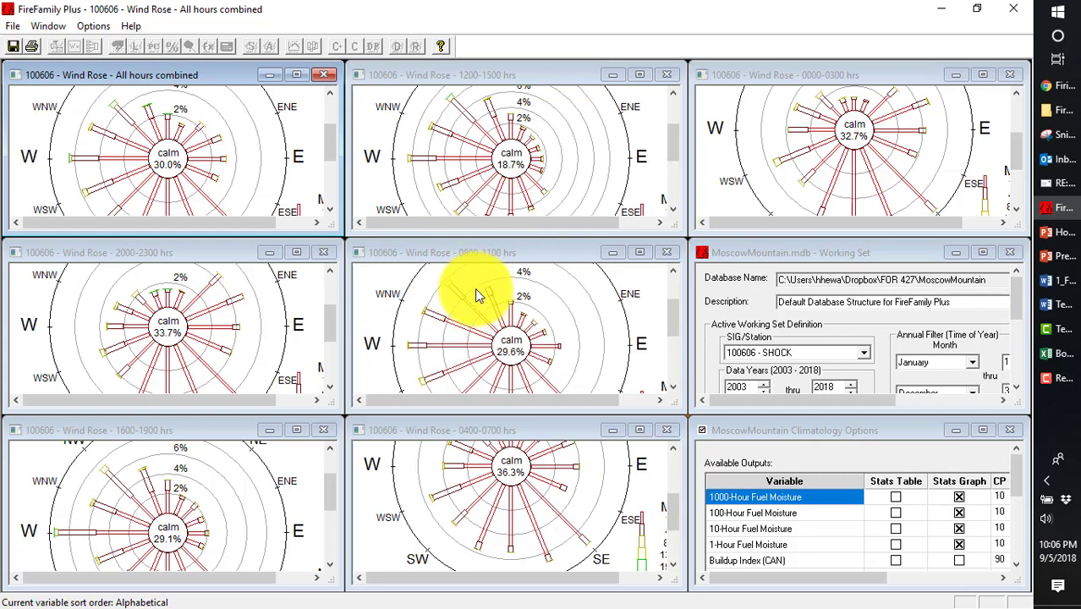
{"action": "scroll", "coordinate": [477, 295], "scroll_direction": "up", "scroll_amount": 2}
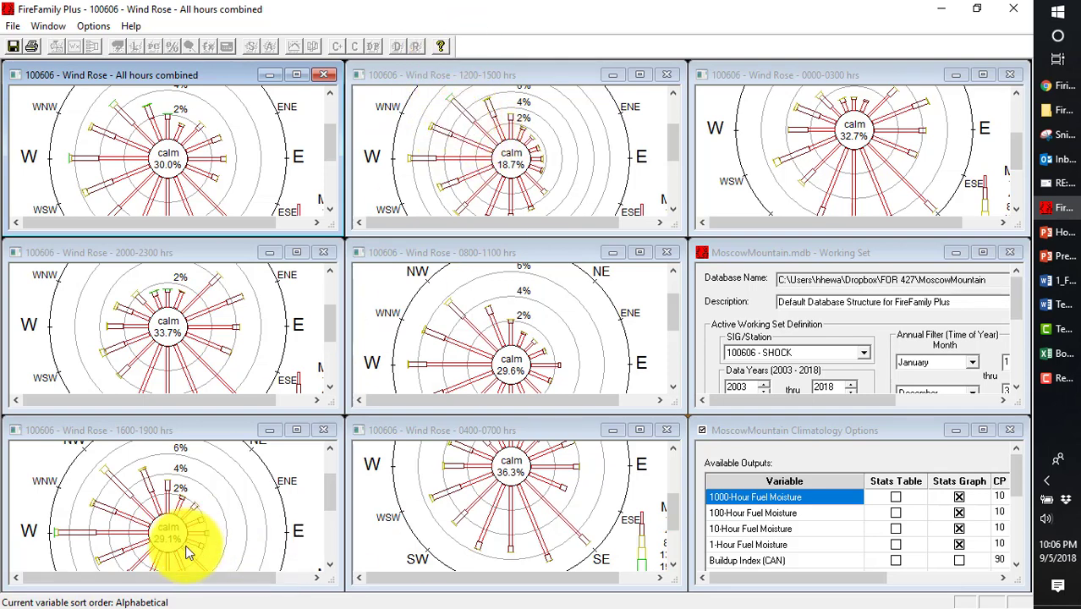
{"action": "scroll", "coordinate": [161, 508], "scroll_direction": "down", "scroll_amount": 3}
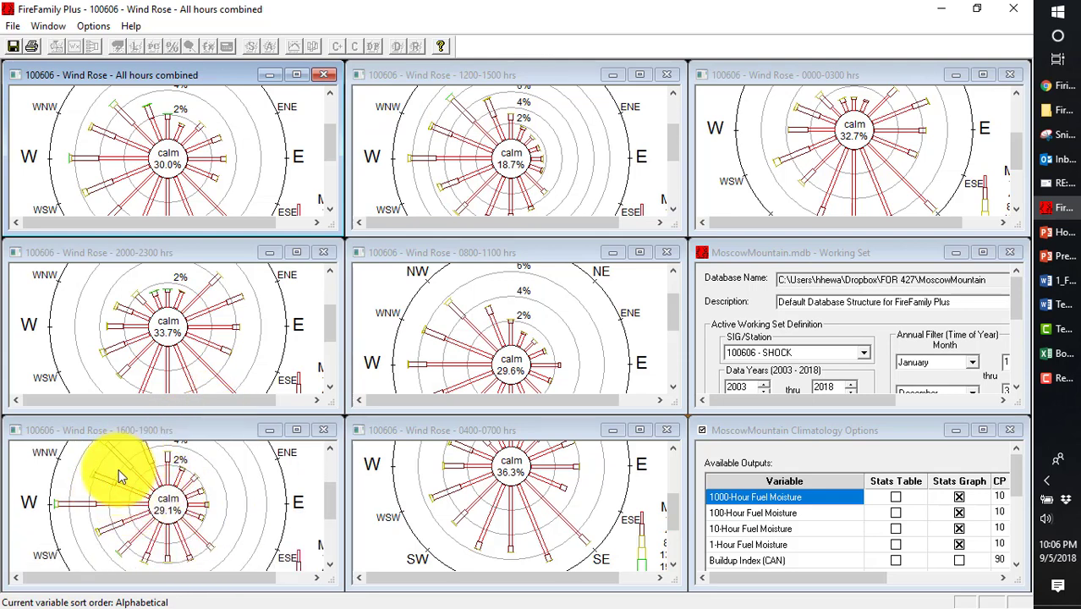
{"action": "scroll", "coordinate": [118, 486], "scroll_direction": "up", "scroll_amount": 3}
{"action": "scroll", "coordinate": [103, 527], "scroll_direction": "up", "scroll_amount": 1}
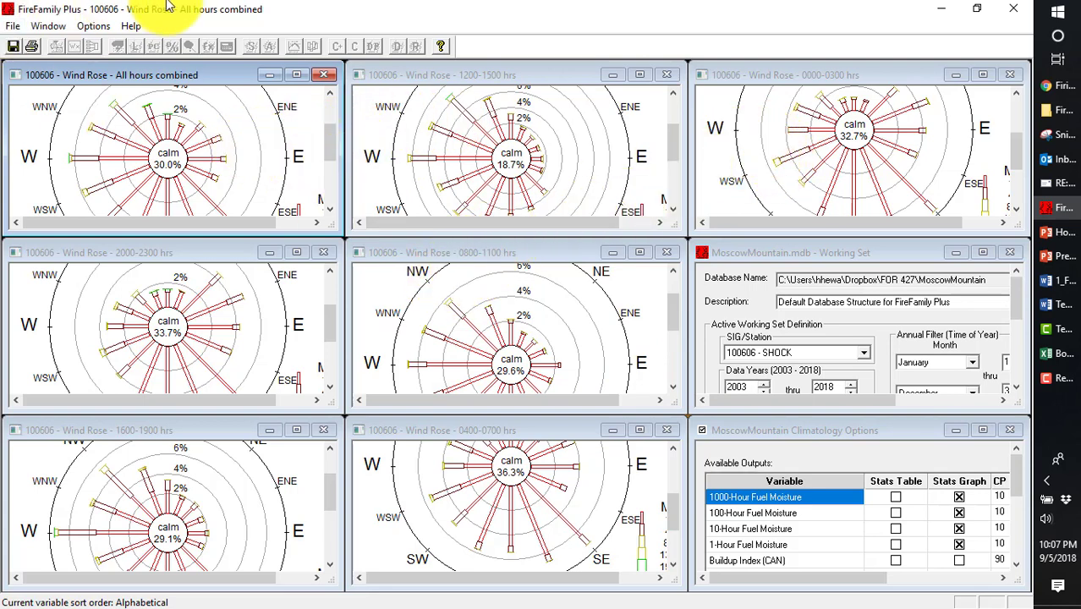
Close all open reports and graphs, leaving the working set and climatology options windows open
{"action": "left_click", "coordinate": [52, 27]}
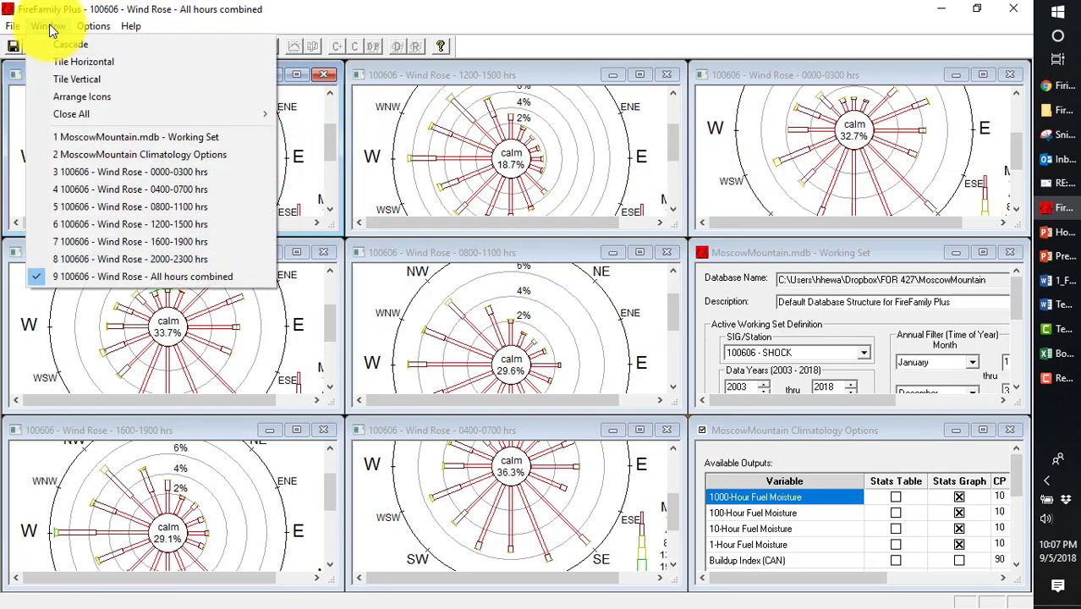
{"action": "mouse_move", "coordinate": [113, 123]}
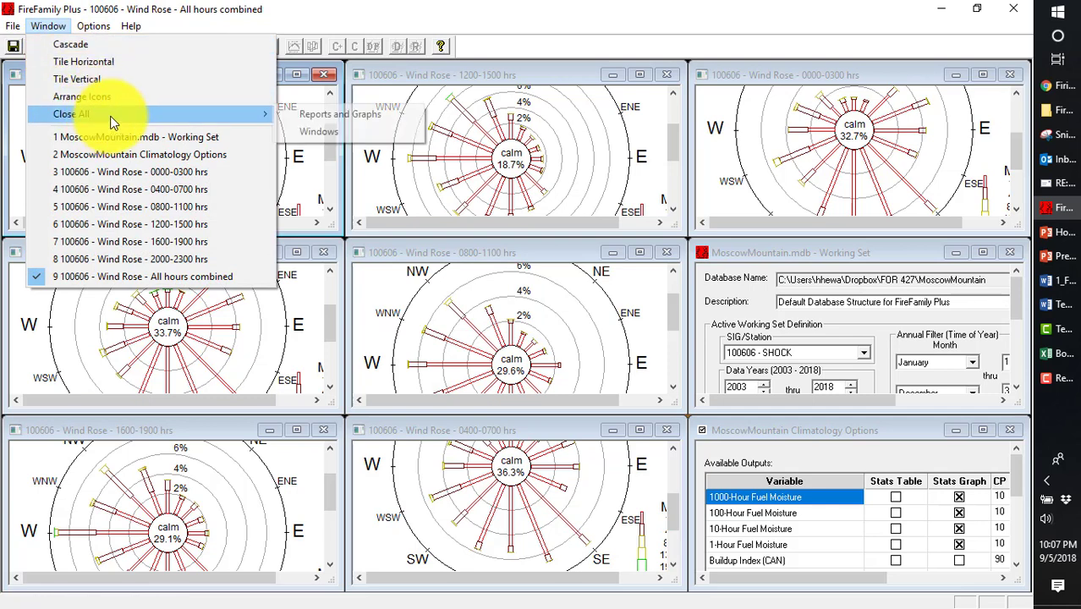
{"action": "left_click", "coordinate": [361, 114]}
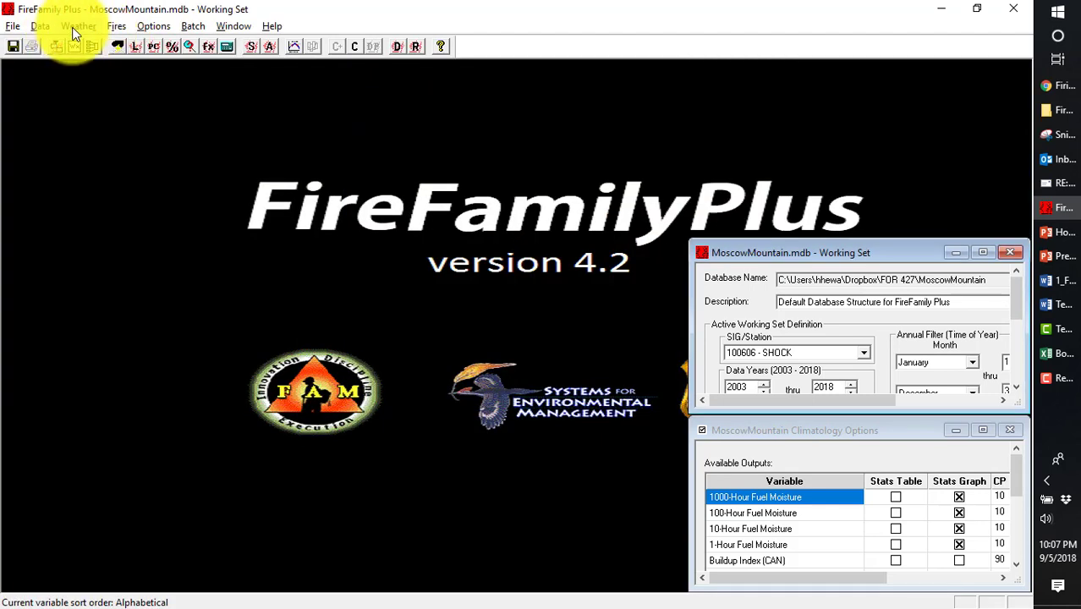
Run the Ten Minute Average winds report for only 0000-0300, 0400-0700 and 2000-2300 hrs as one combined wind rose
{"action": "left_click", "coordinate": [78, 26]}
{"action": "left_click", "coordinate": [115, 148]}
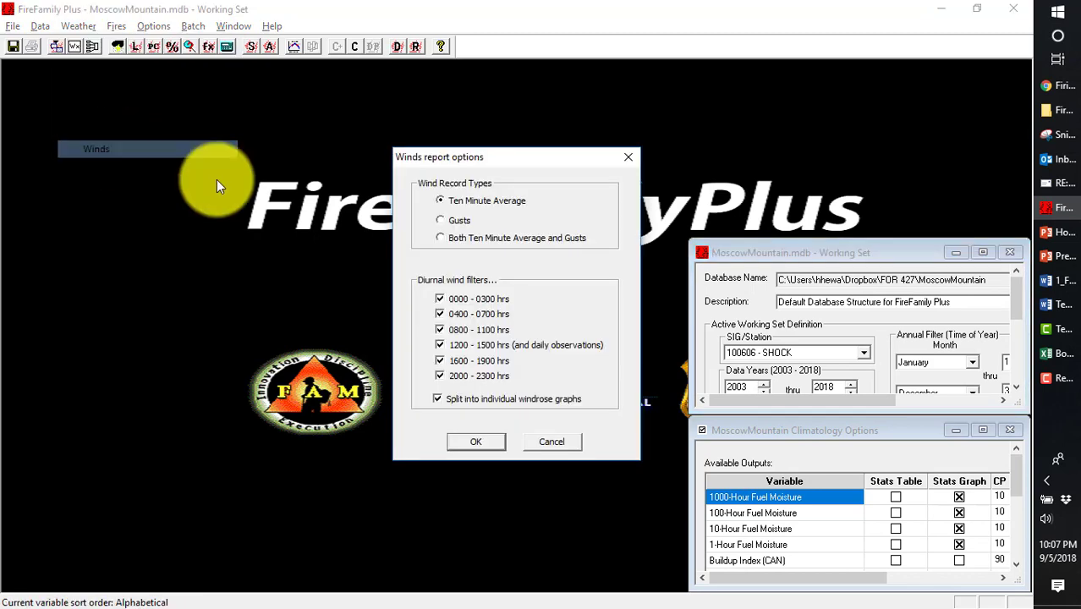
{"action": "left_click", "coordinate": [439, 361]}
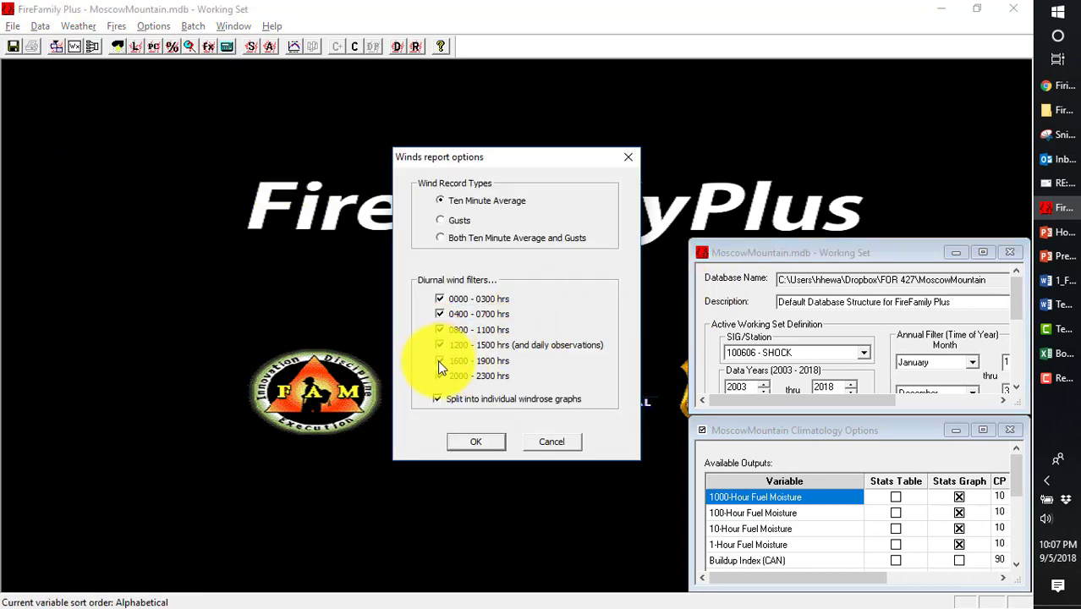
{"action": "left_click", "coordinate": [439, 344]}
{"action": "left_click", "coordinate": [438, 329]}
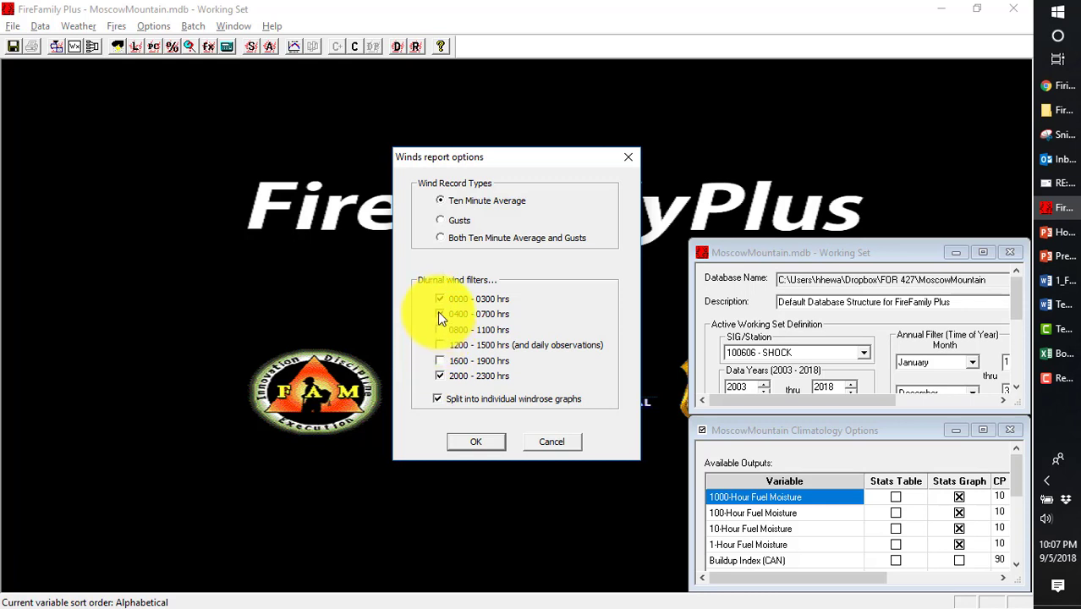
{"action": "left_click", "coordinate": [439, 314]}
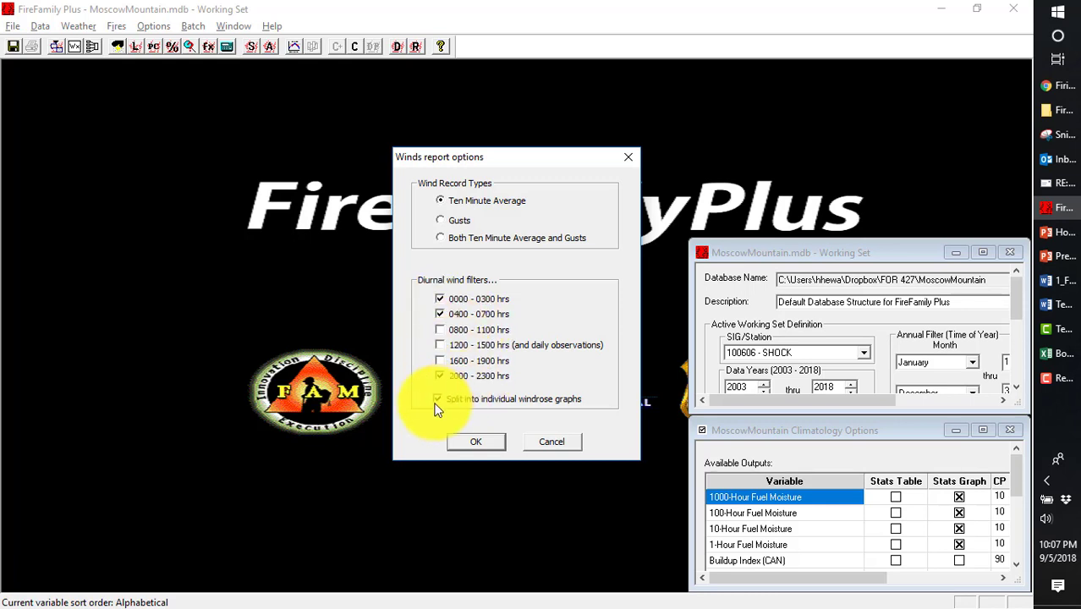
{"action": "left_click", "coordinate": [478, 438]}
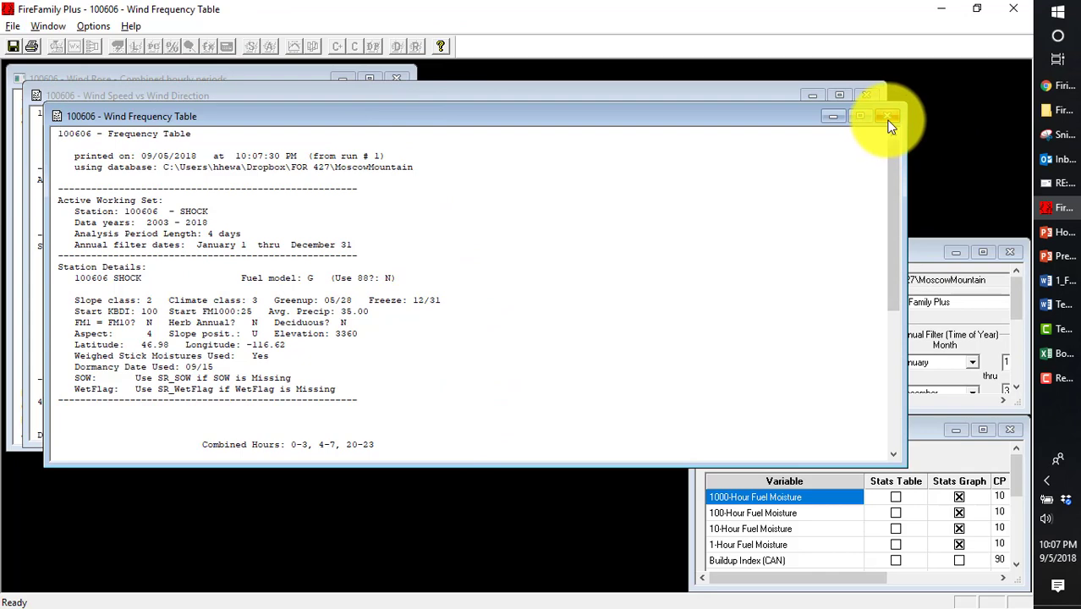
Close both text reports, then view the combined nighttime wind rose and close it
{"action": "left_click", "coordinate": [887, 117]}
{"action": "left_click", "coordinate": [869, 97]}
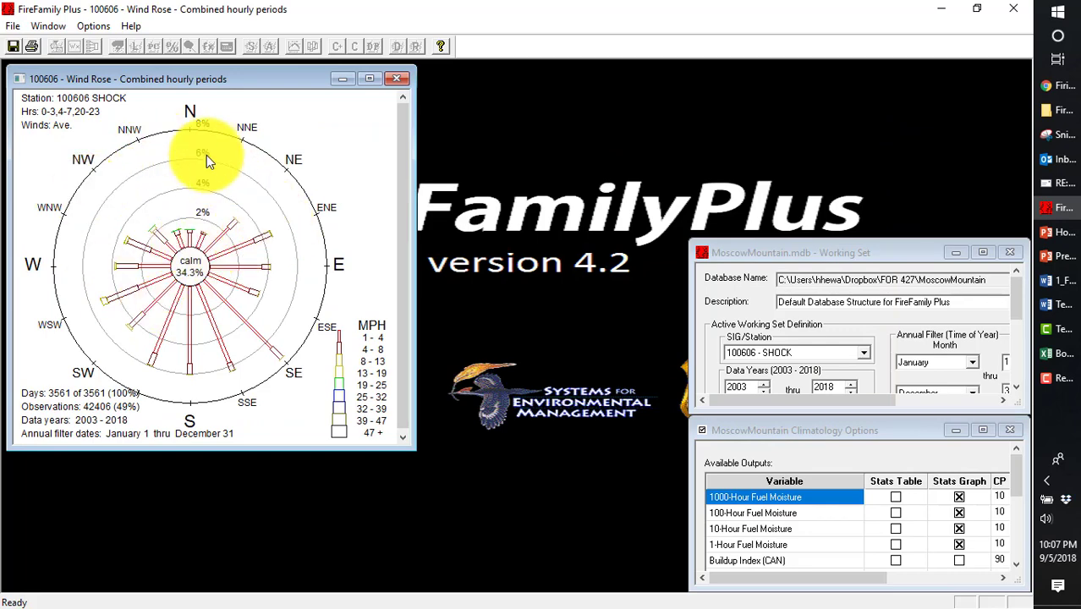
{"action": "left_click", "coordinate": [49, 26]}
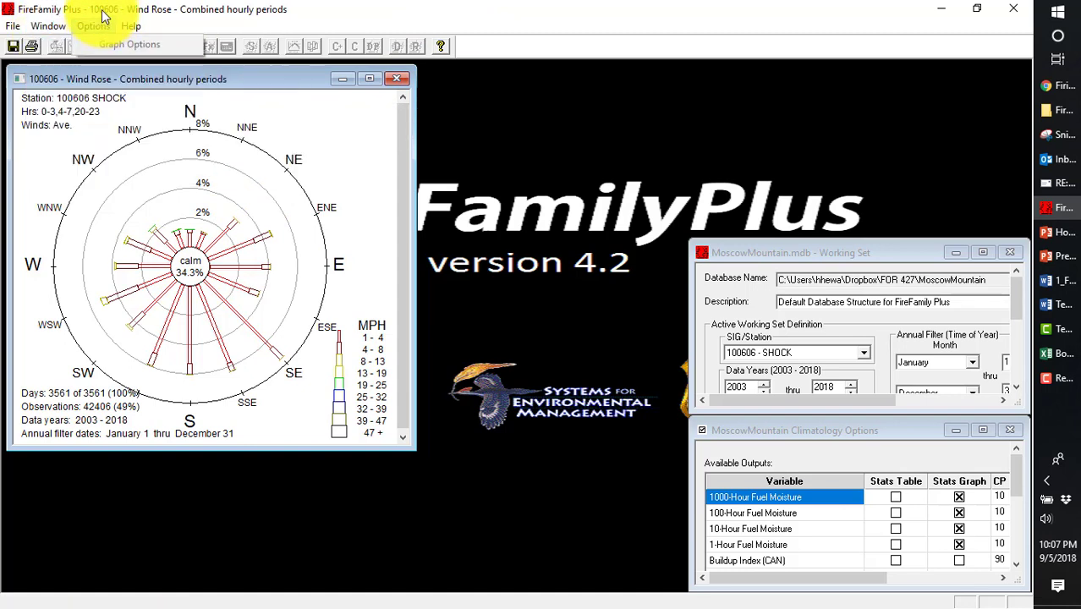
{"action": "left_click", "coordinate": [391, 79]}
{"action": "left_click", "coordinate": [391, 80]}
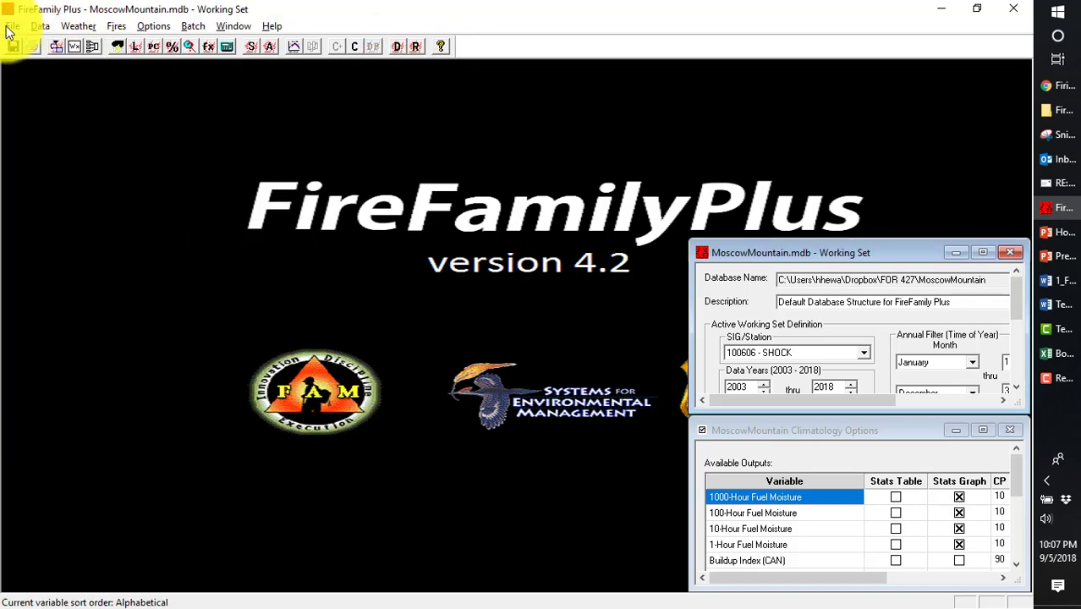
Run the Ten Minute Average winds report for only 0800-1100, 1200-1500 and 1600-1900 hrs as one combined wind rose
{"action": "left_click", "coordinate": [89, 26]}
{"action": "left_click", "coordinate": [123, 149]}
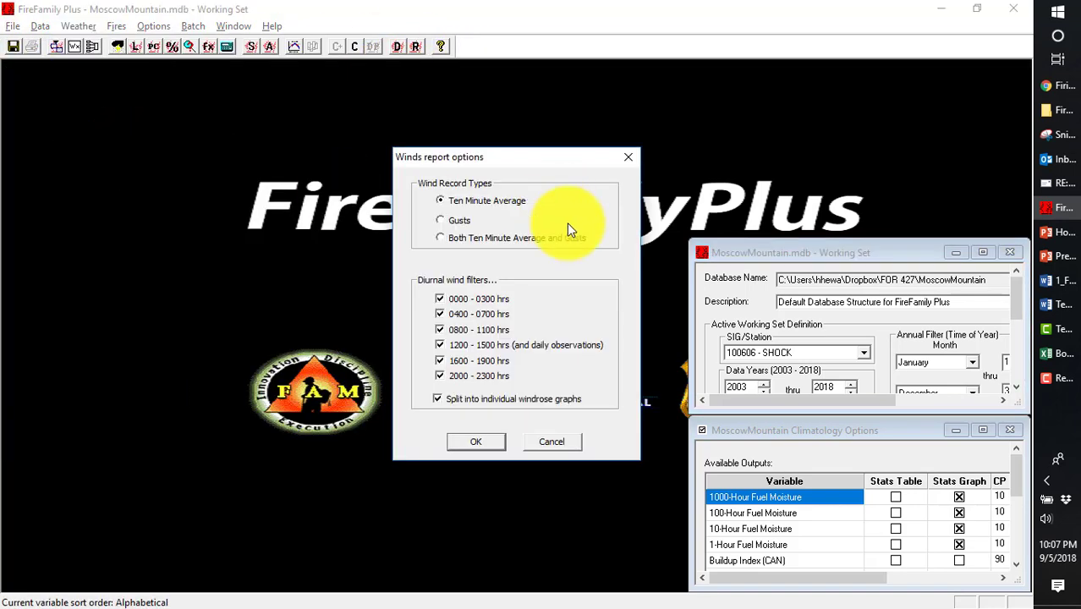
{"action": "left_click", "coordinate": [439, 299]}
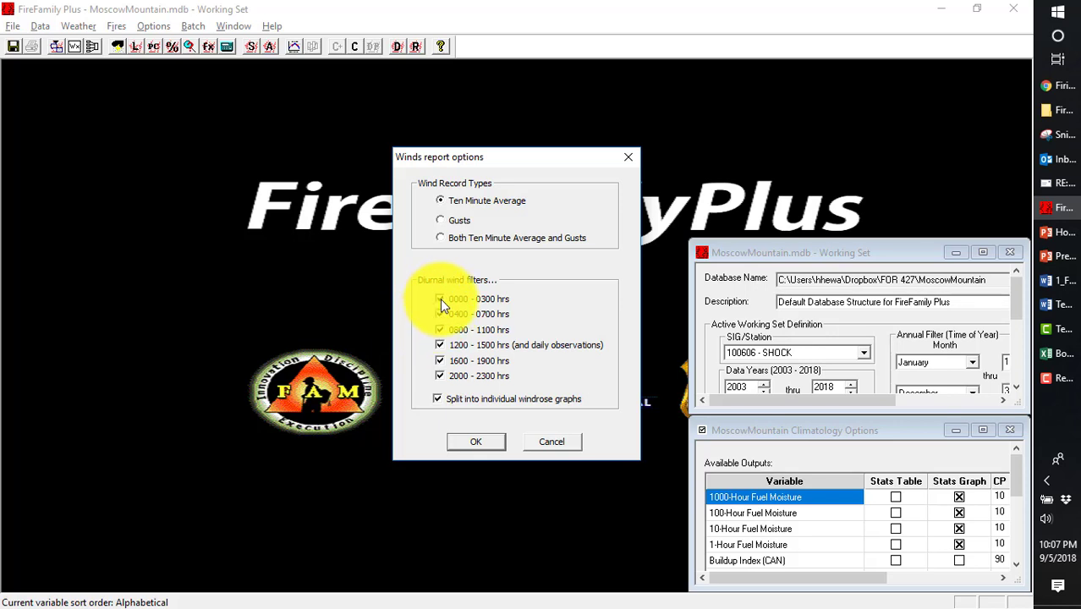
{"action": "left_click", "coordinate": [440, 374]}
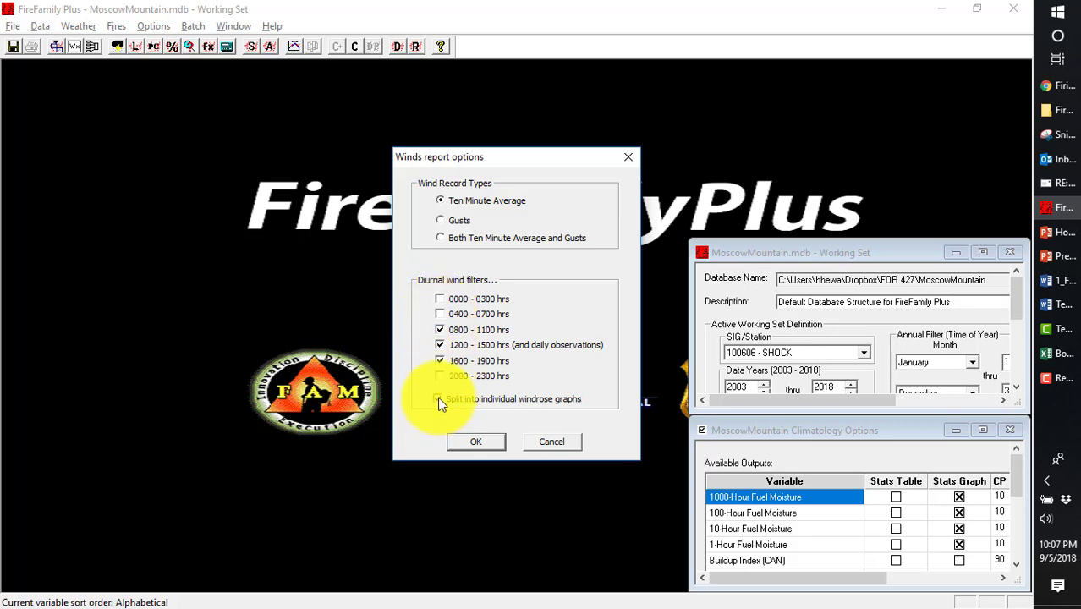
{"action": "left_click", "coordinate": [454, 439]}
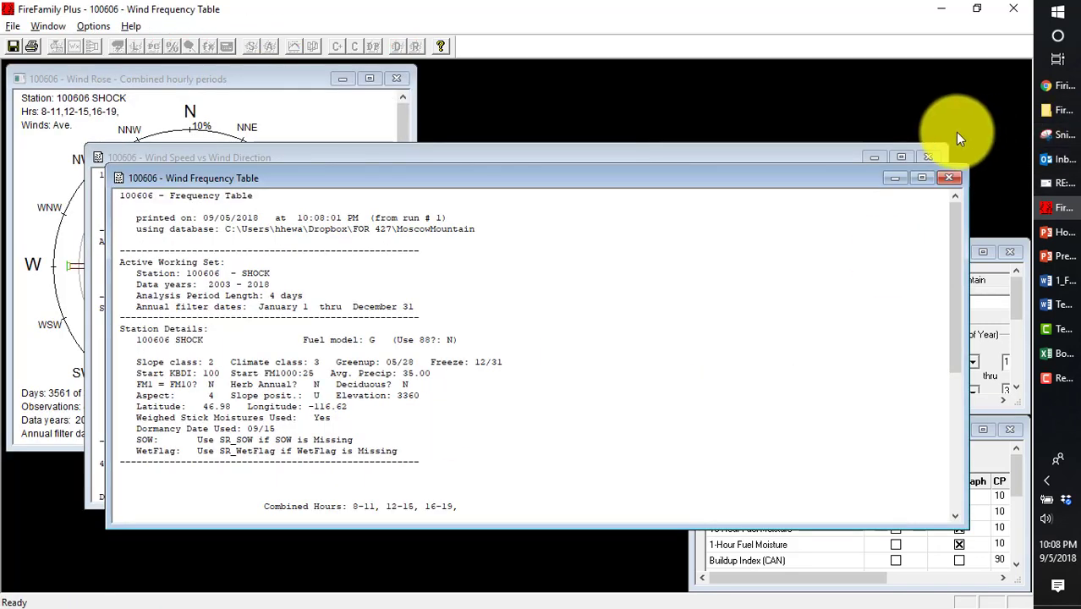
Close the wind frequency and wind speed reports, then view the combined daytime wind rose and close it
{"action": "left_click", "coordinate": [947, 179]}
{"action": "left_click", "coordinate": [928, 157]}
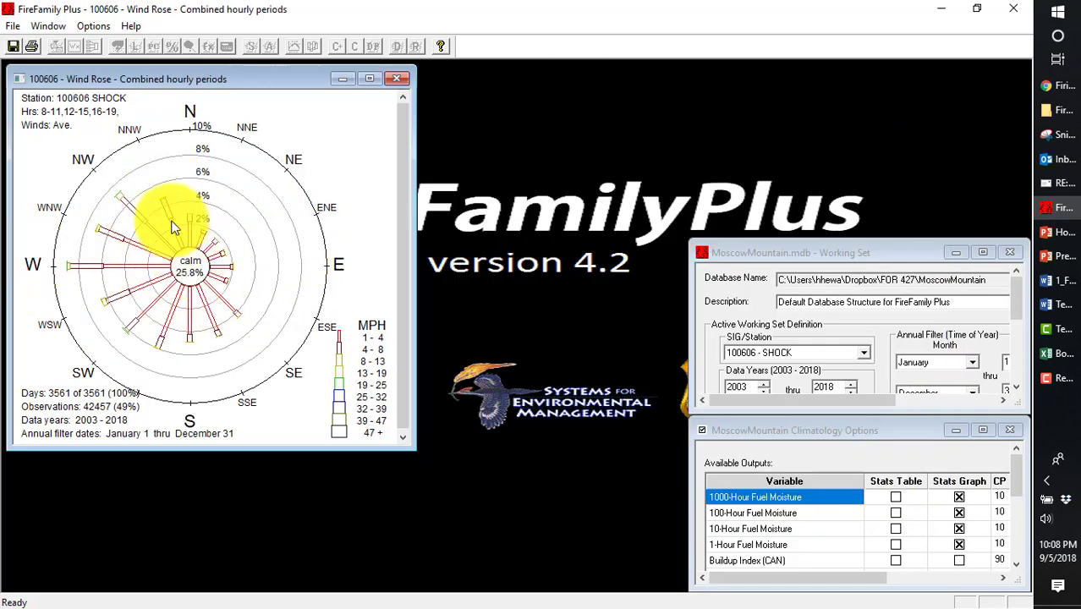
{"action": "left_click", "coordinate": [399, 80]}
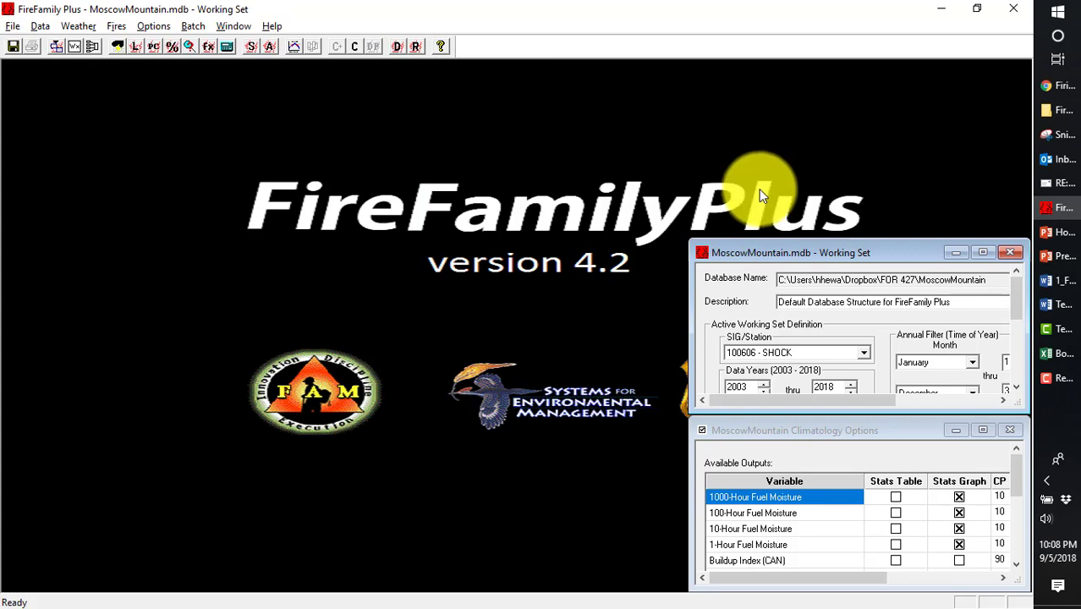
Open the Event Locator, then switch to Word and review the prescription range table and example event criteria in 1_Fire Weather Assignment.docx
{"action": "left_click", "coordinate": [77, 26]}
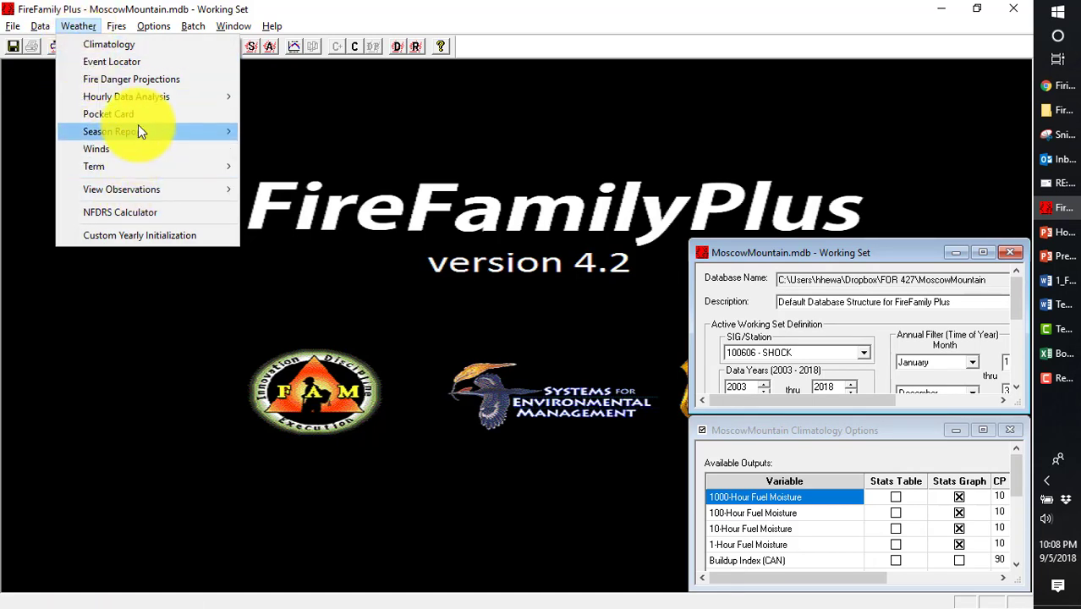
{"action": "left_click", "coordinate": [136, 67]}
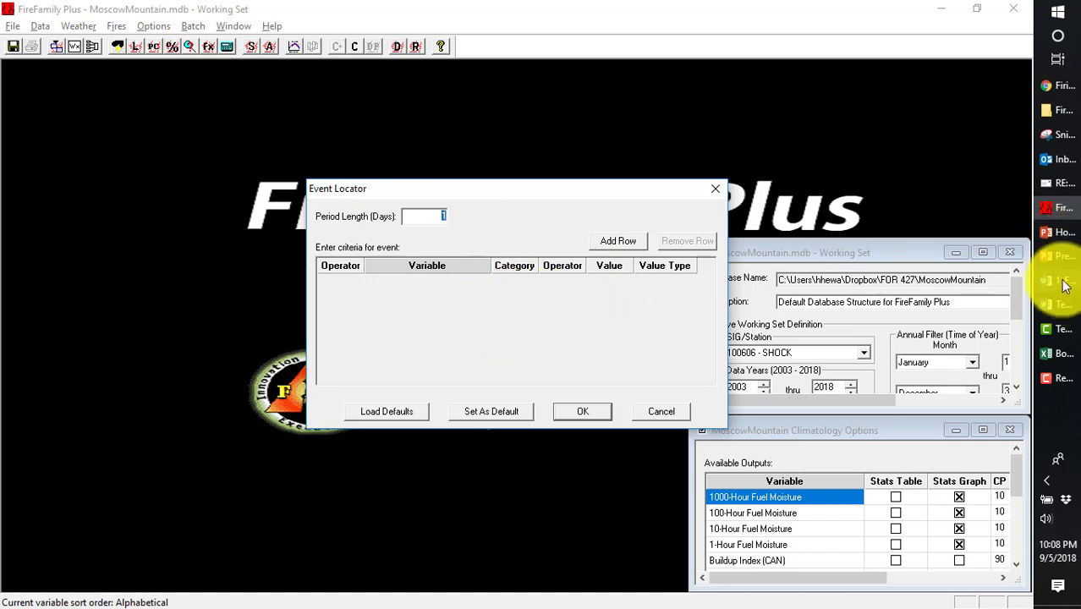
{"action": "mouse_move", "coordinate": [1065, 288]}
{"action": "left_click", "coordinate": [947, 347]}
{"action": "scroll", "coordinate": [345, 337], "scroll_direction": "up", "scroll_amount": 7}
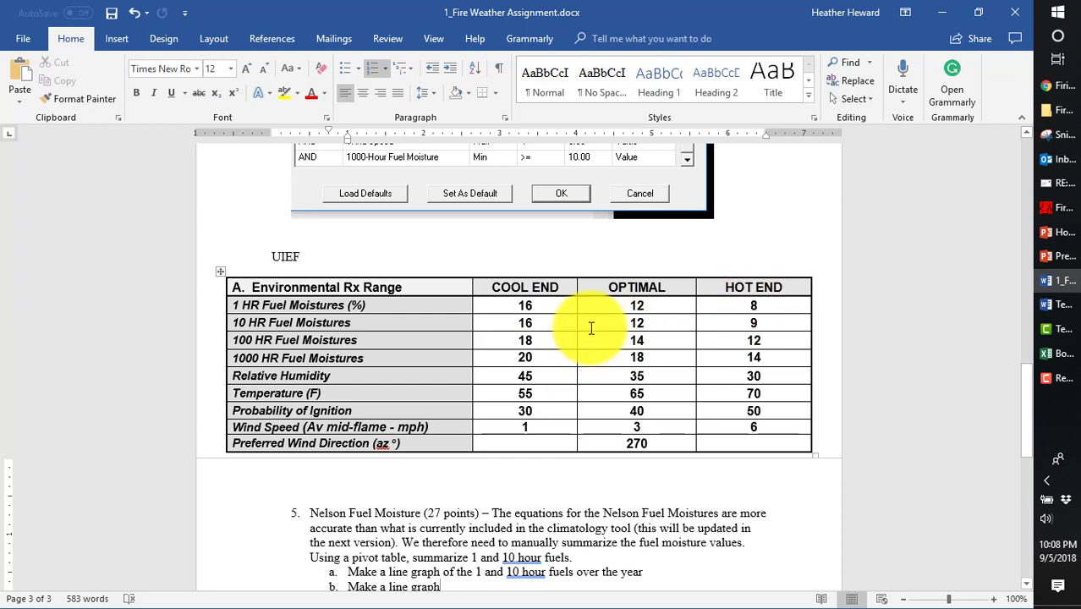
{"action": "scroll", "coordinate": [592, 330], "scroll_direction": "up", "scroll_amount": 1}
{"action": "scroll", "coordinate": [594, 330], "scroll_direction": "up", "scroll_amount": 2}
{"action": "scroll", "coordinate": [595, 333], "scroll_direction": "up", "scroll_amount": 3}
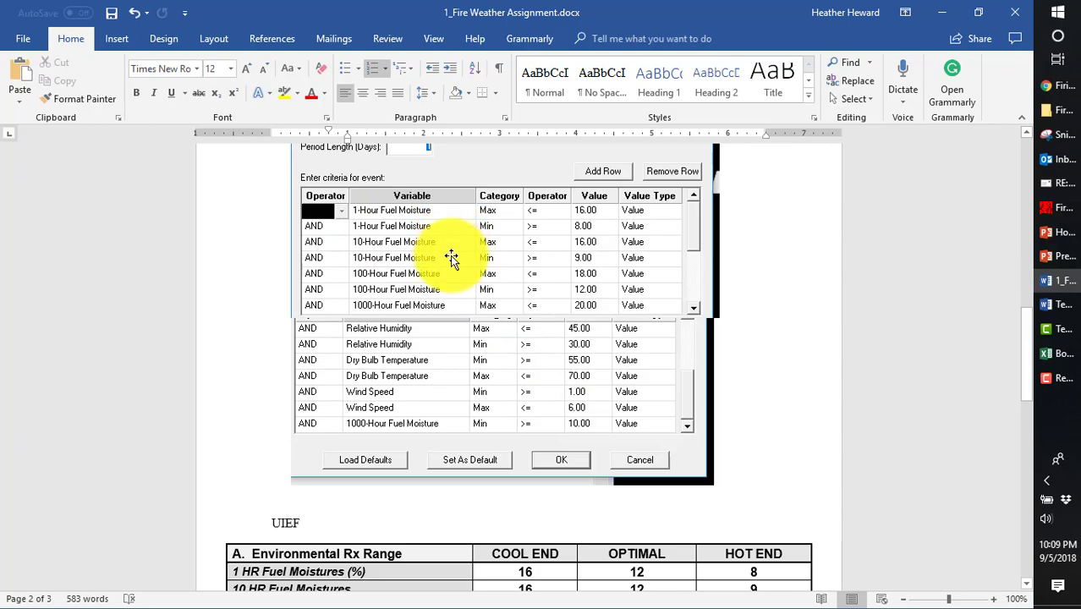
Switch back to FireFamily Plus and add an event criterion for 1-Hour Fuel Moisture with category Max
{"action": "key", "text": "alt+Tab"}
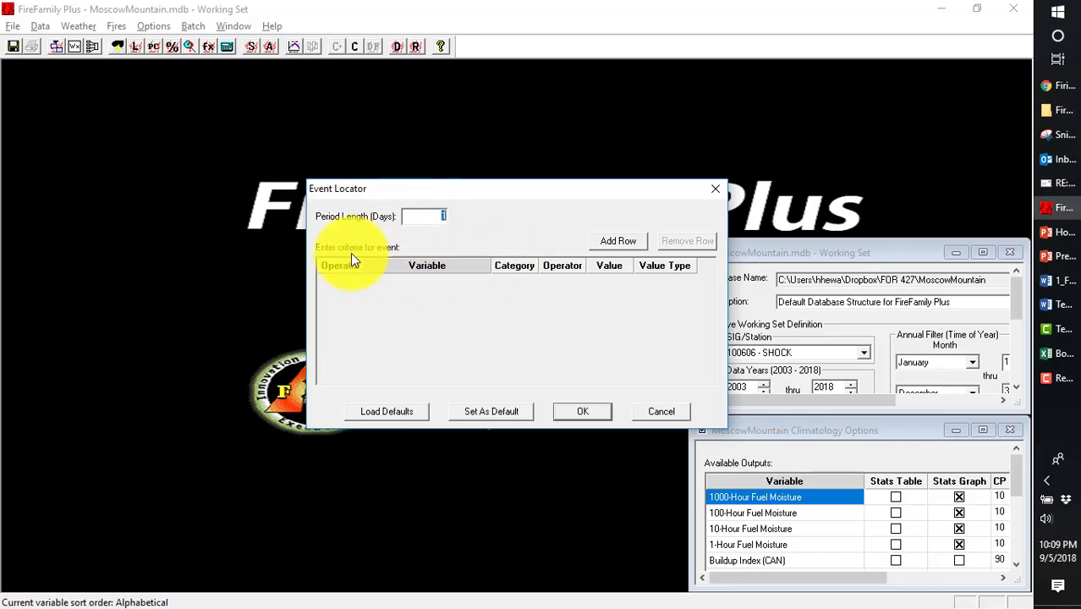
{"action": "left_click", "coordinate": [617, 241]}
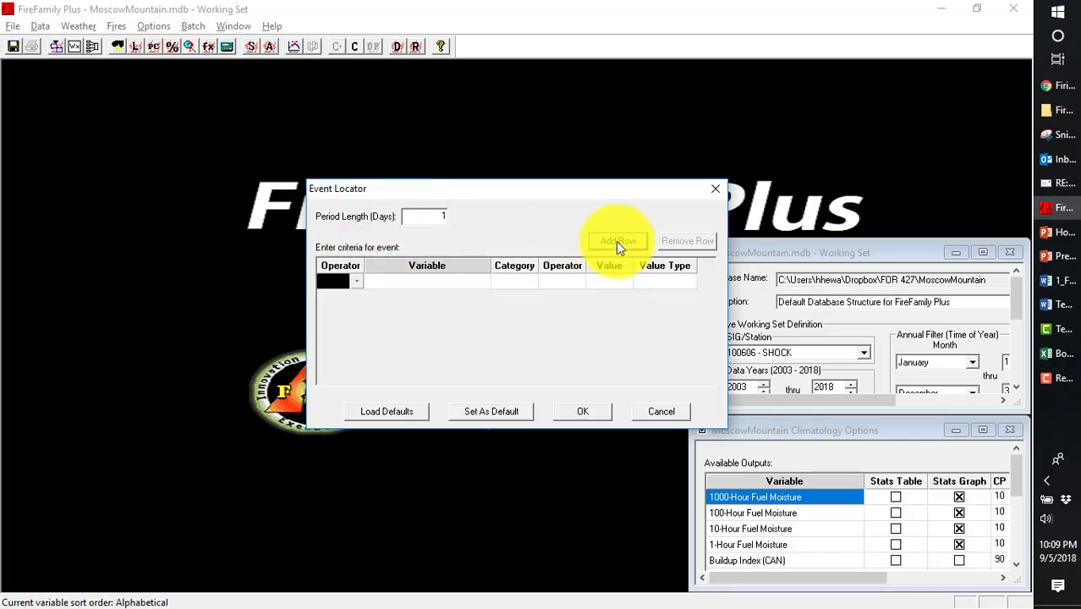
{"action": "left_click", "coordinate": [423, 284]}
{"action": "left_click", "coordinate": [484, 283]}
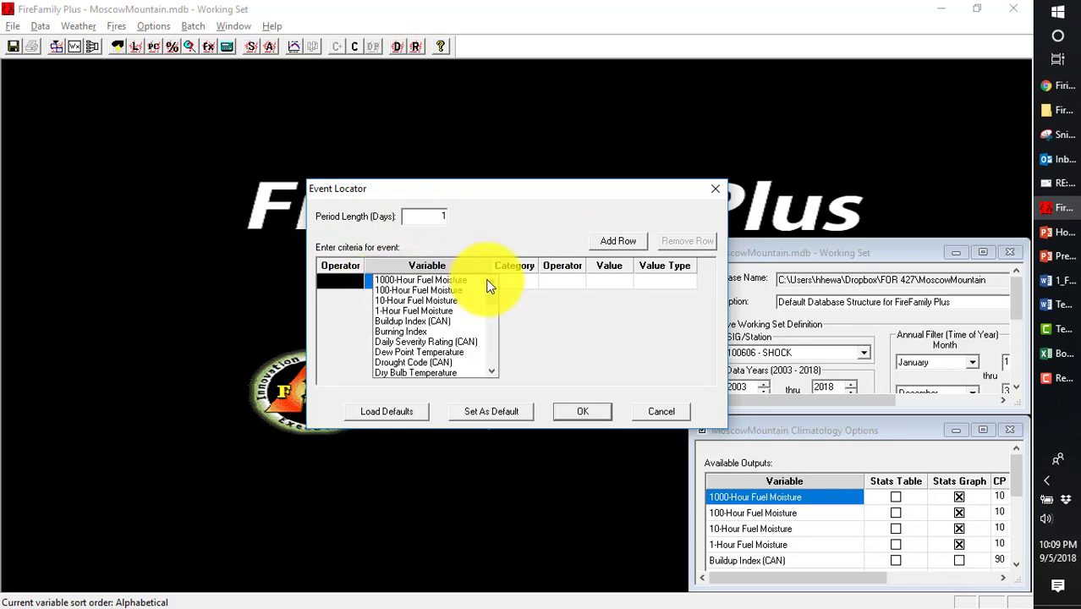
{"action": "left_click", "coordinate": [426, 312]}
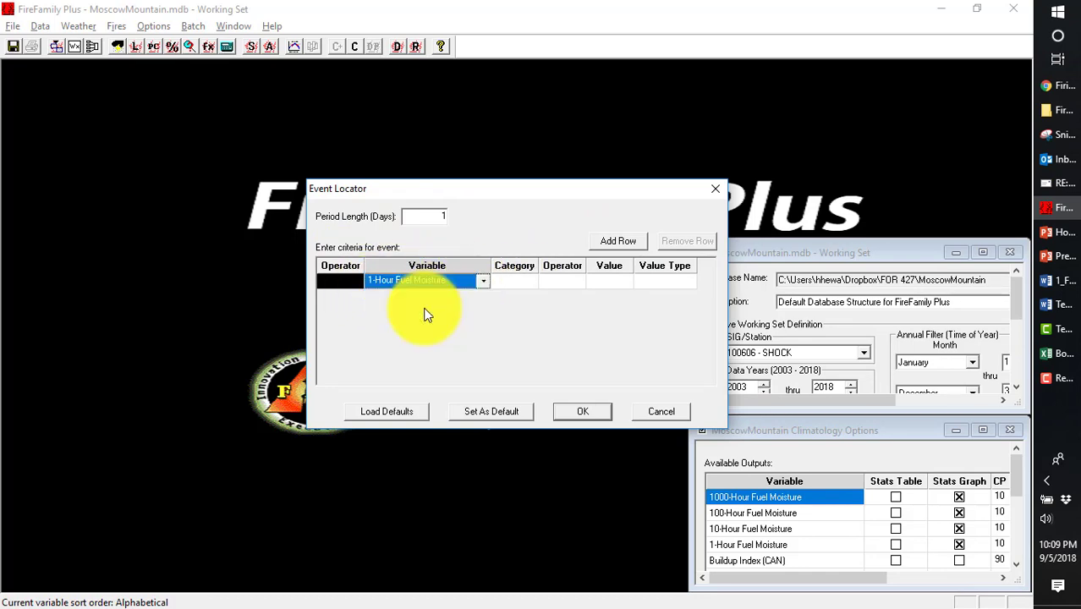
{"action": "left_click", "coordinate": [516, 281]}
{"action": "left_click", "coordinate": [527, 283]}
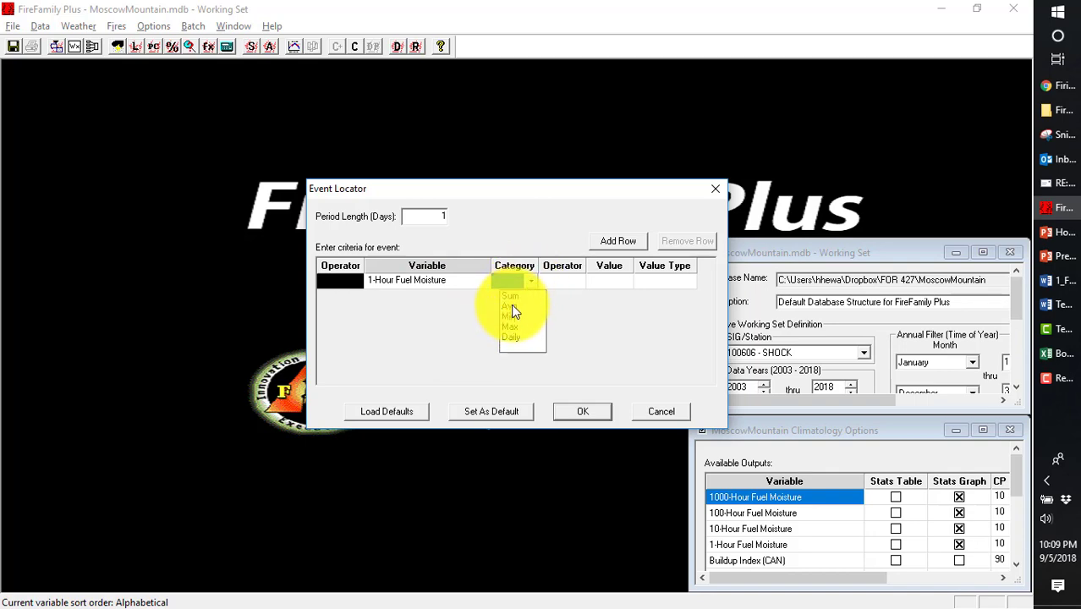
{"action": "left_click", "coordinate": [513, 310]}
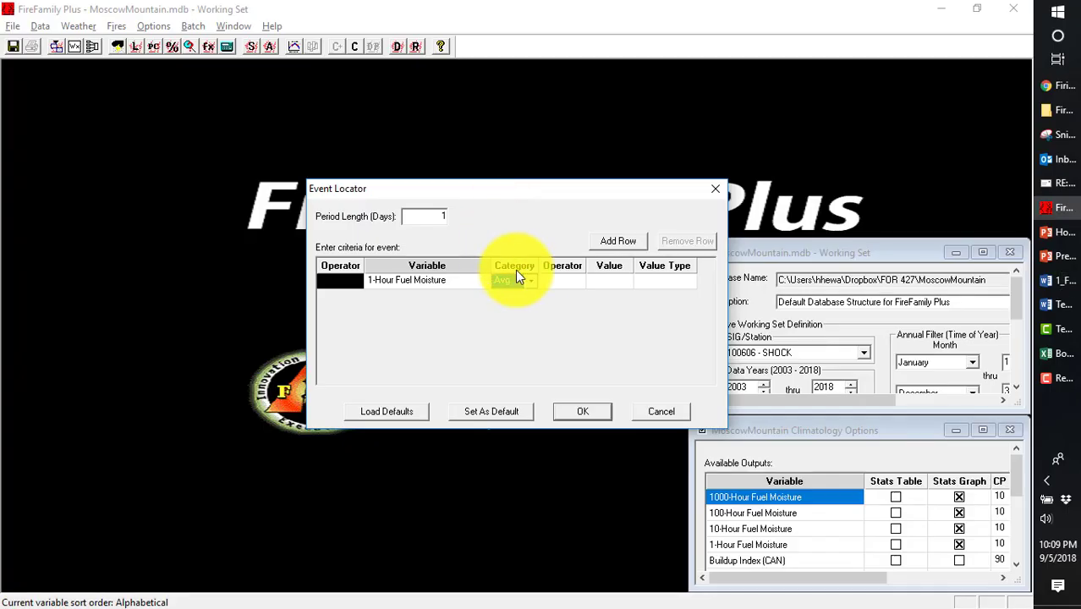
{"action": "left_click", "coordinate": [533, 285]}
{"action": "left_click", "coordinate": [516, 326]}
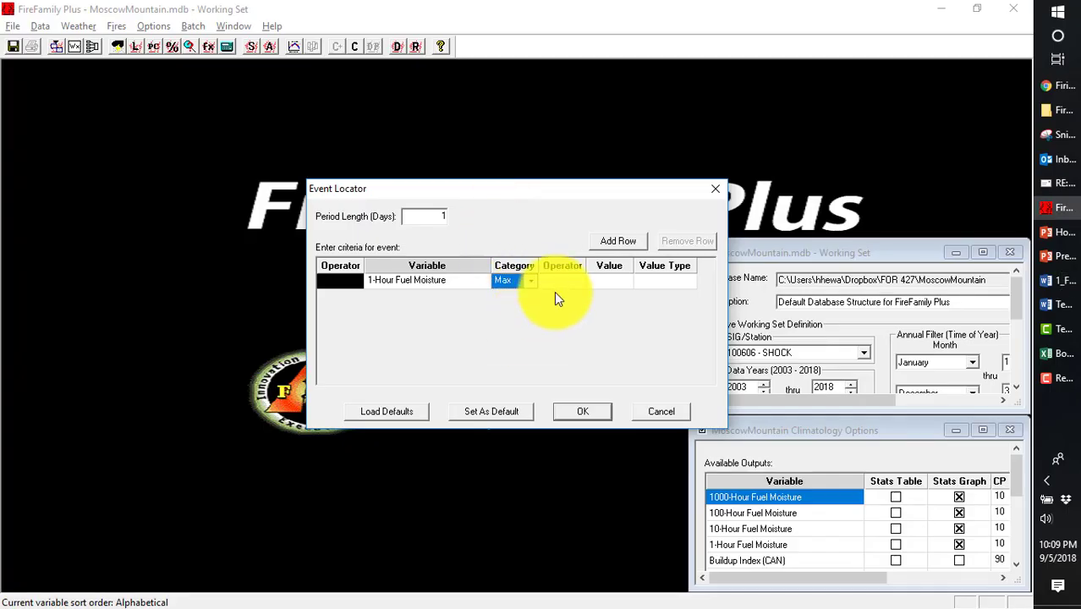
Complete the maximum 1-Hour Fuel Moisture criterion with operator <=, value 16 and value type Value
{"action": "left_click", "coordinate": [554, 286]}
{"action": "left_click", "coordinate": [578, 280]}
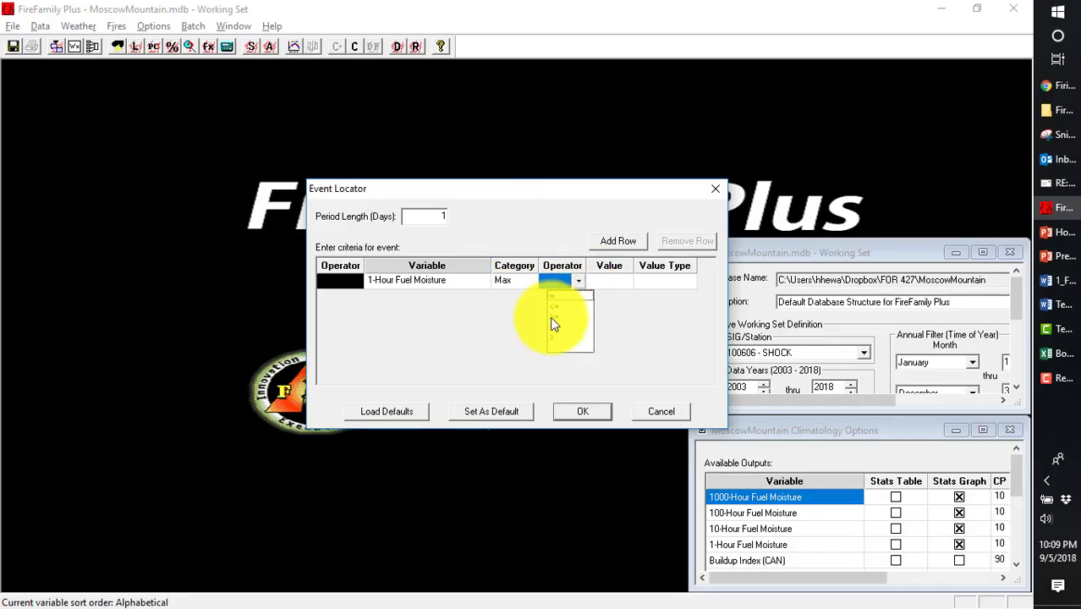
{"action": "left_click", "coordinate": [555, 305]}
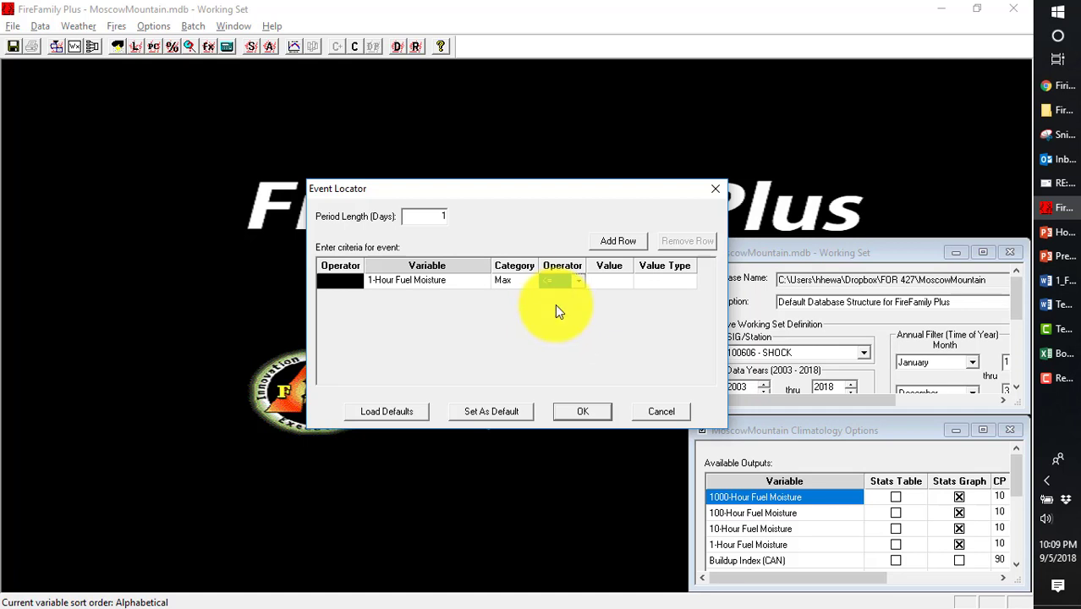
{"action": "left_click", "coordinate": [598, 283]}
{"action": "type", "text": "16"}
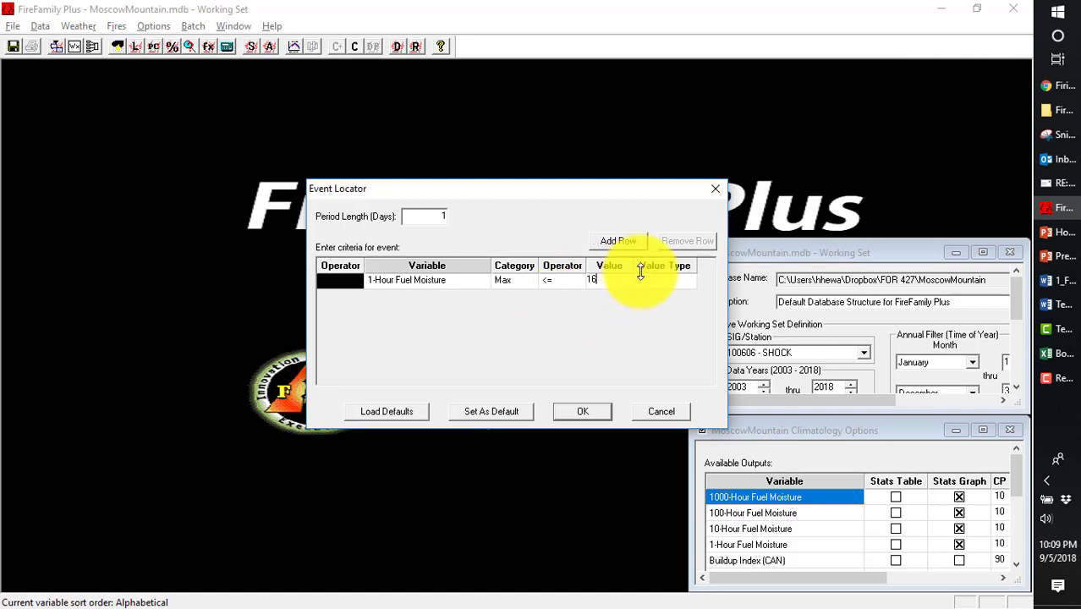
{"action": "left_click", "coordinate": [644, 279]}
{"action": "left_click", "coordinate": [690, 281]}
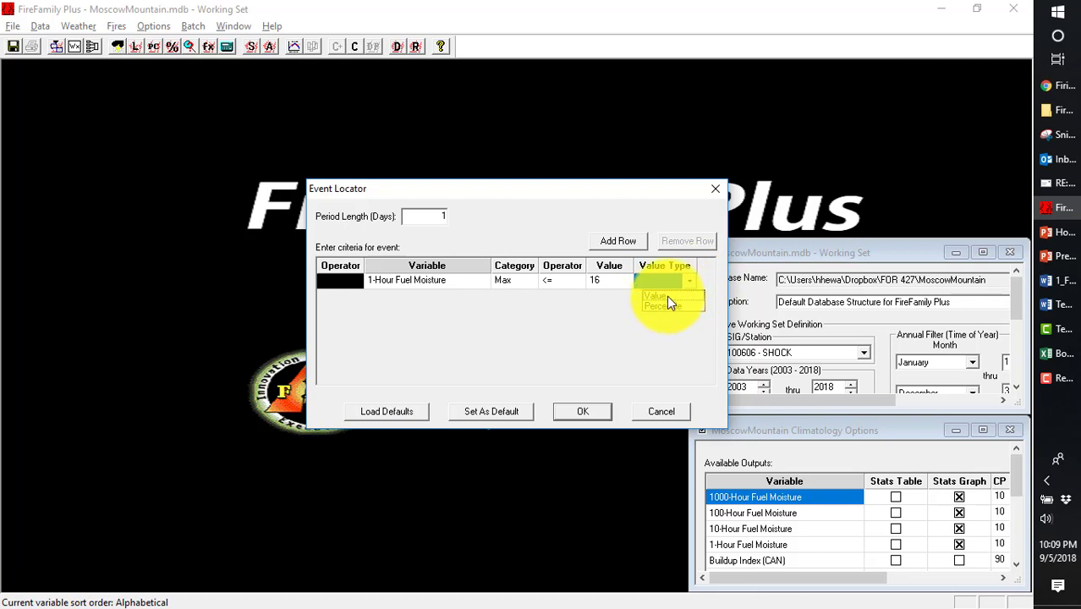
{"action": "left_click", "coordinate": [667, 293]}
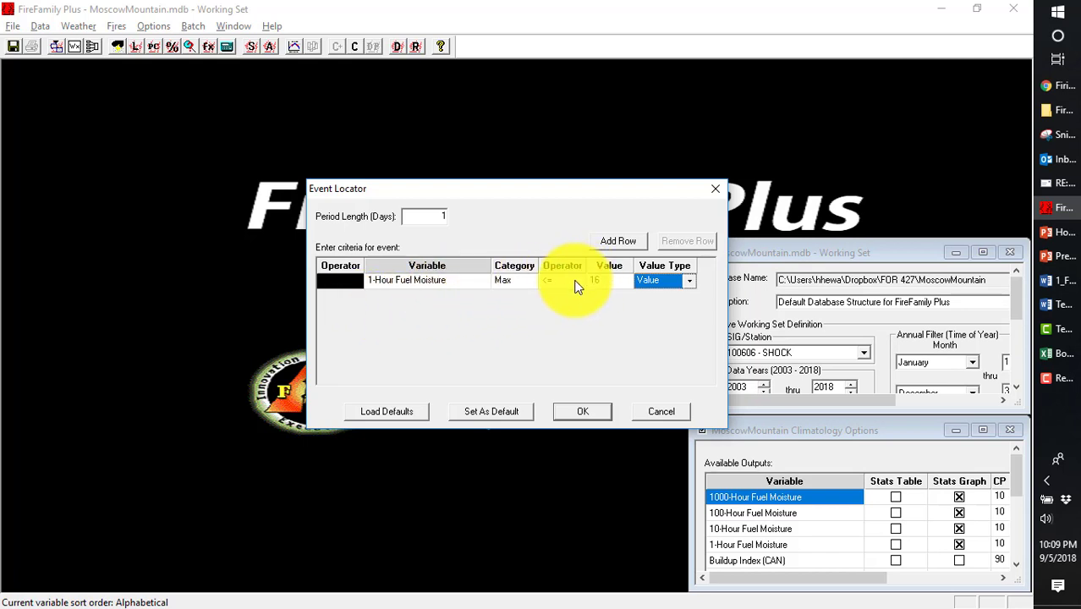
Add a second criterion joined with AND for 1-Hour Fuel Moisture with category Min
{"action": "left_click", "coordinate": [630, 243]}
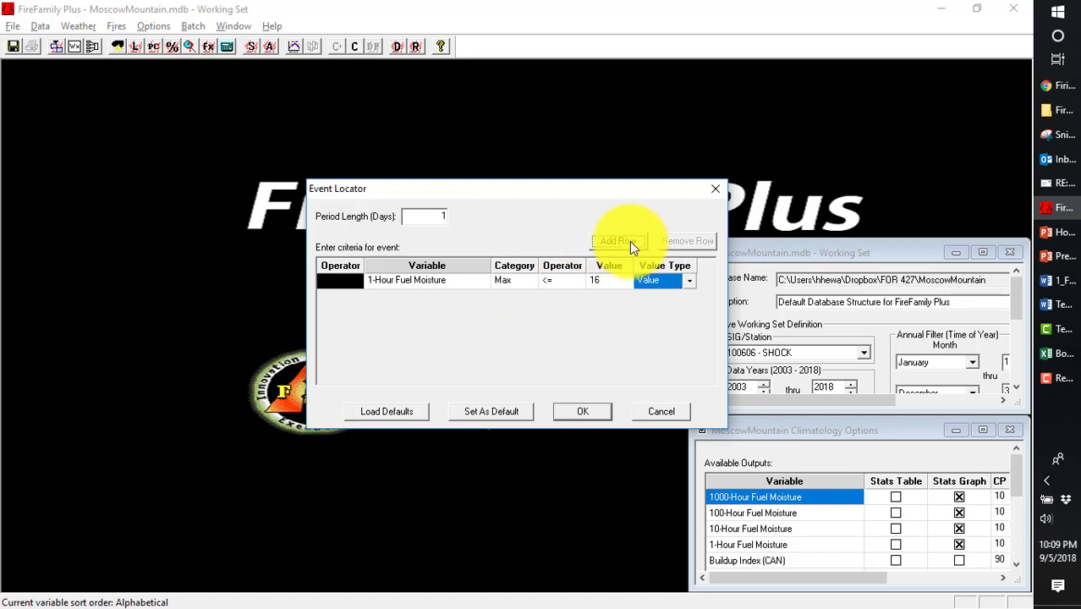
{"action": "left_click", "coordinate": [351, 298]}
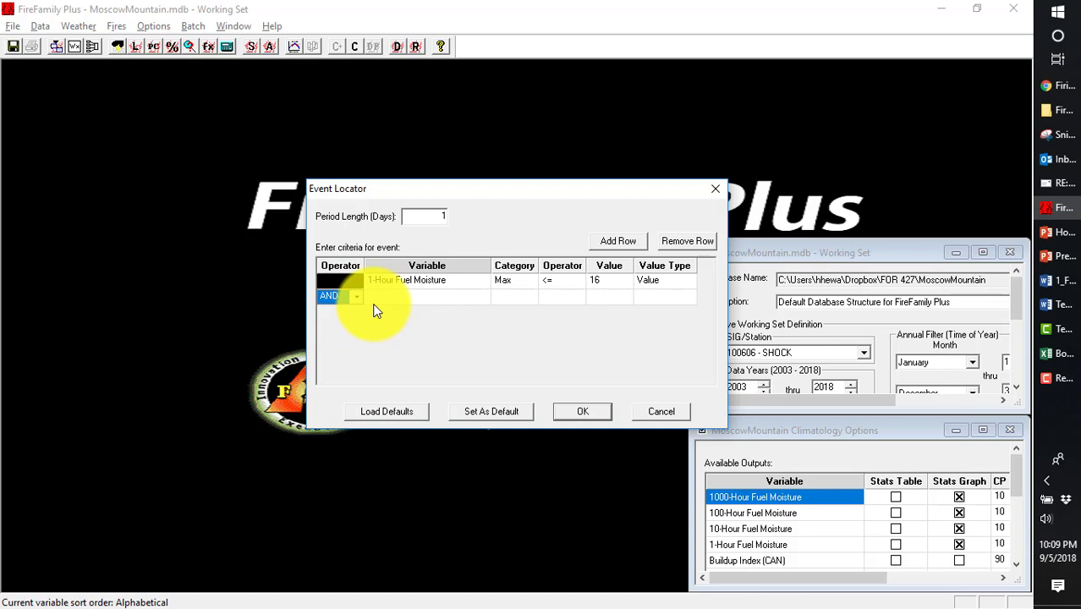
{"action": "left_click", "coordinate": [444, 300]}
{"action": "left_click", "coordinate": [482, 296]}
{"action": "left_click", "coordinate": [435, 296]}
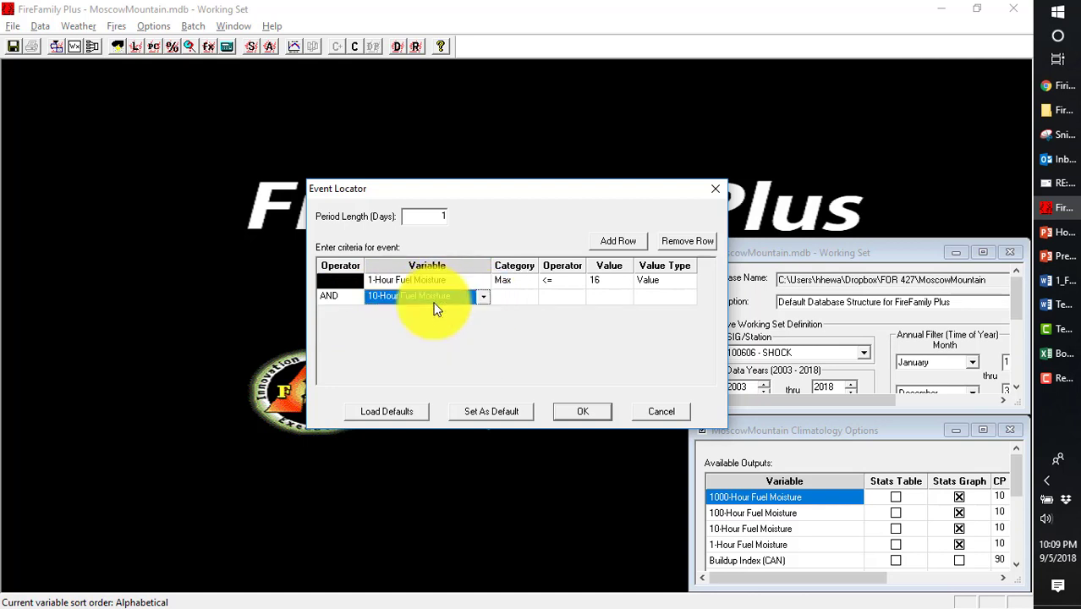
{"action": "left_click", "coordinate": [482, 296]}
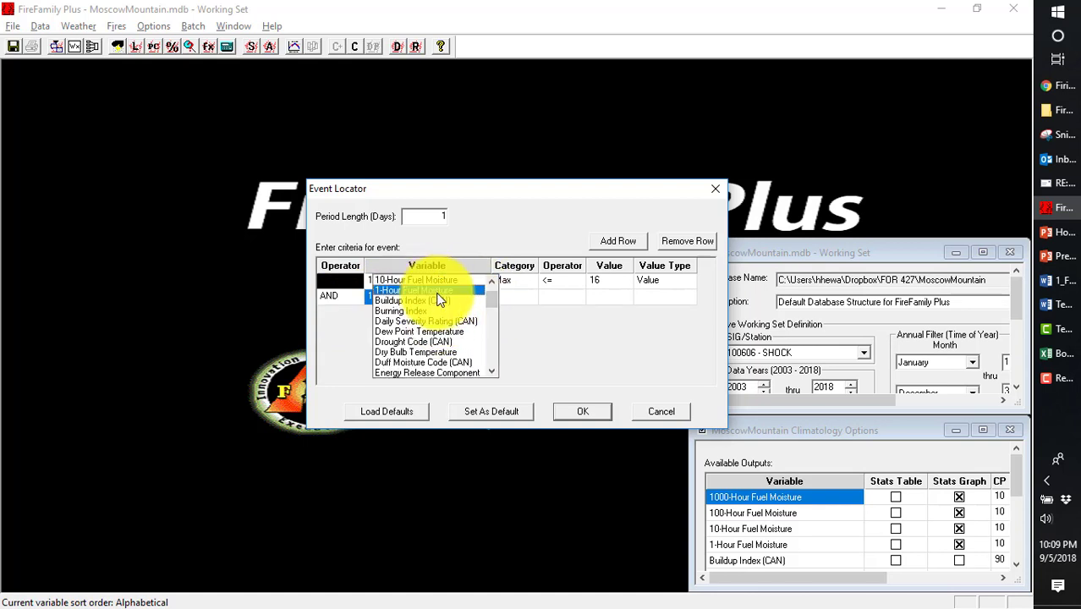
{"action": "left_click", "coordinate": [437, 292]}
{"action": "left_click", "coordinate": [516, 295]}
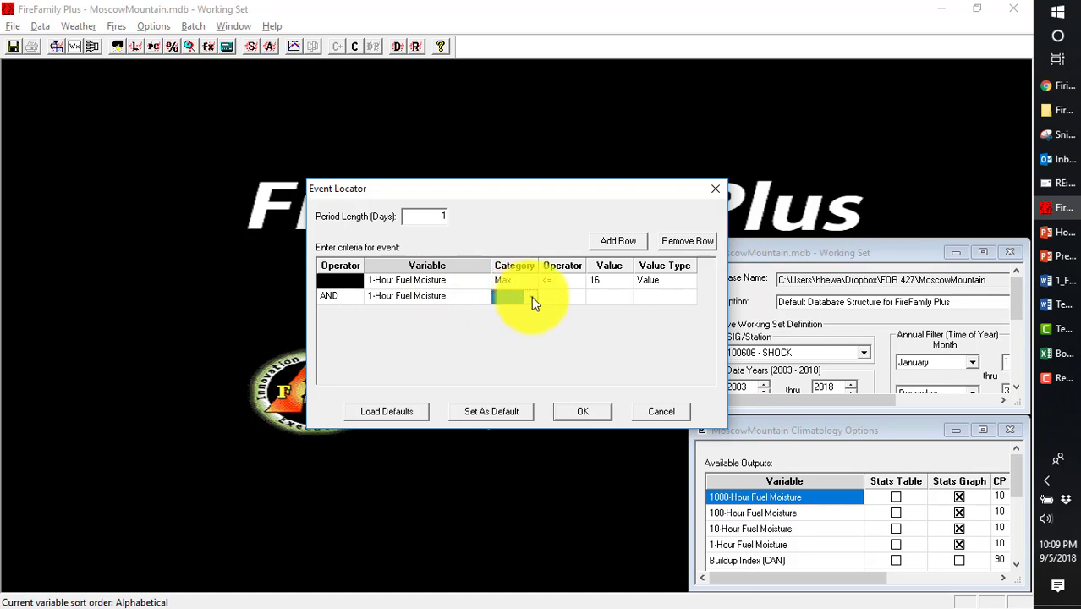
{"action": "left_click", "coordinate": [531, 298]}
{"action": "left_click", "coordinate": [517, 334]}
Complete the minimum 1-Hour Fuel Moisture criterion with operator >=, value 8 and value type Value
{"action": "left_click", "coordinate": [569, 300]}
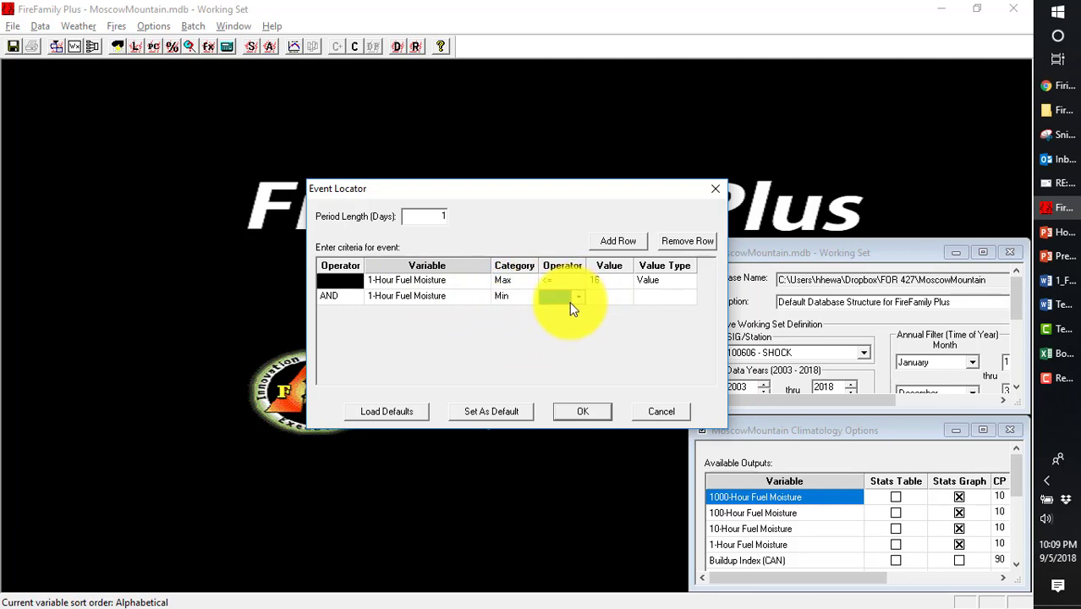
{"action": "left_click", "coordinate": [579, 297]}
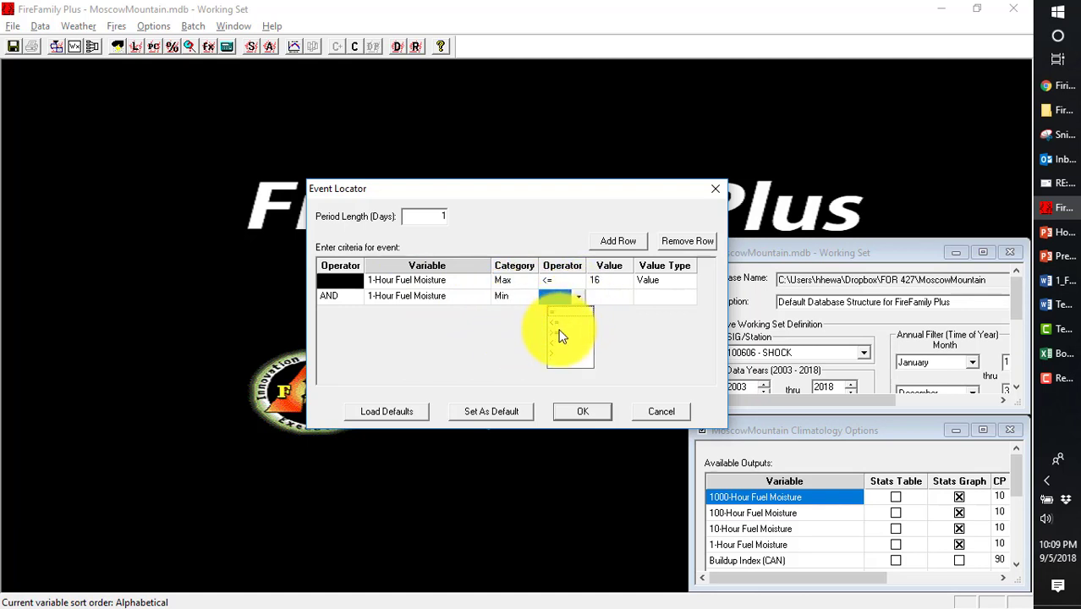
{"action": "left_click", "coordinate": [558, 335]}
{"action": "left_click", "coordinate": [612, 300]}
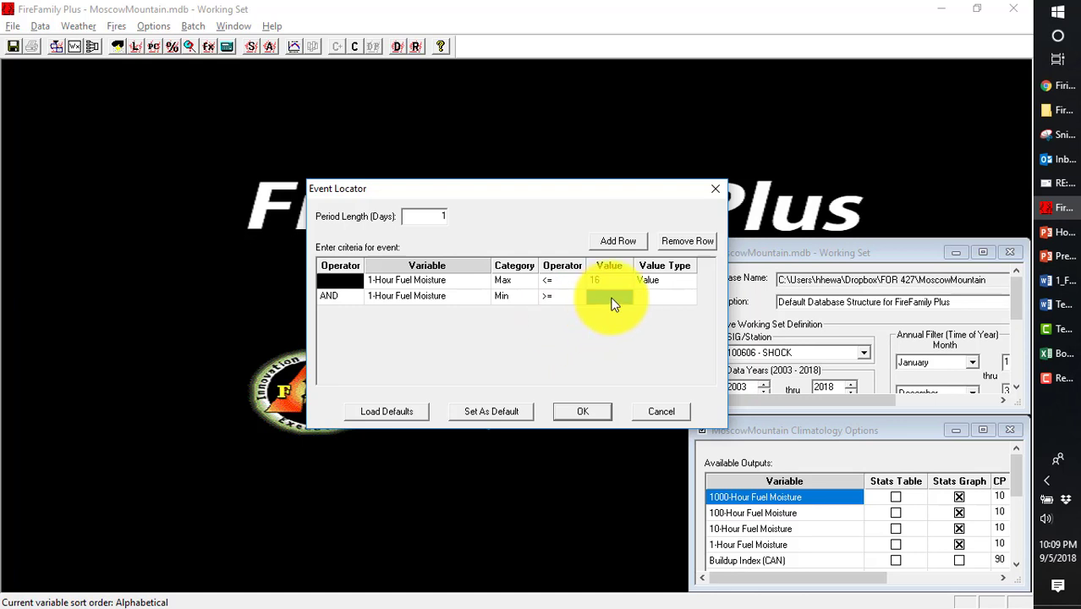
{"action": "type", "text": "8"}
{"action": "left_click", "coordinate": [644, 298]}
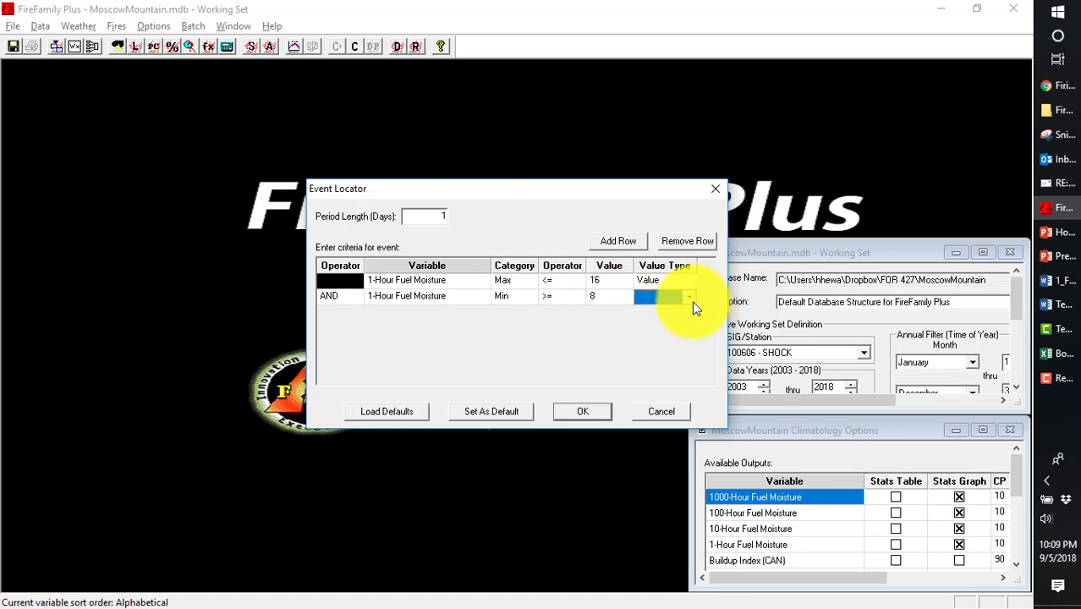
{"action": "left_click", "coordinate": [692, 300]}
{"action": "left_click", "coordinate": [657, 310]}
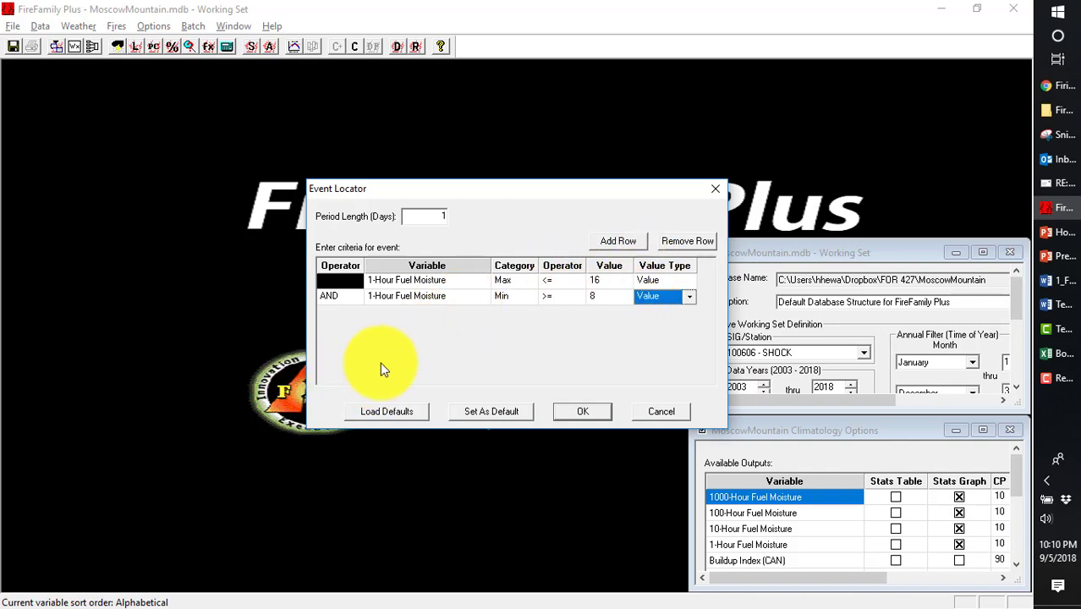
Review the full list of example event criteria in the Word assignment, then return to FireFamily Plus and look over its weather analysis tools
{"action": "key", "text": "alt+Tab"}
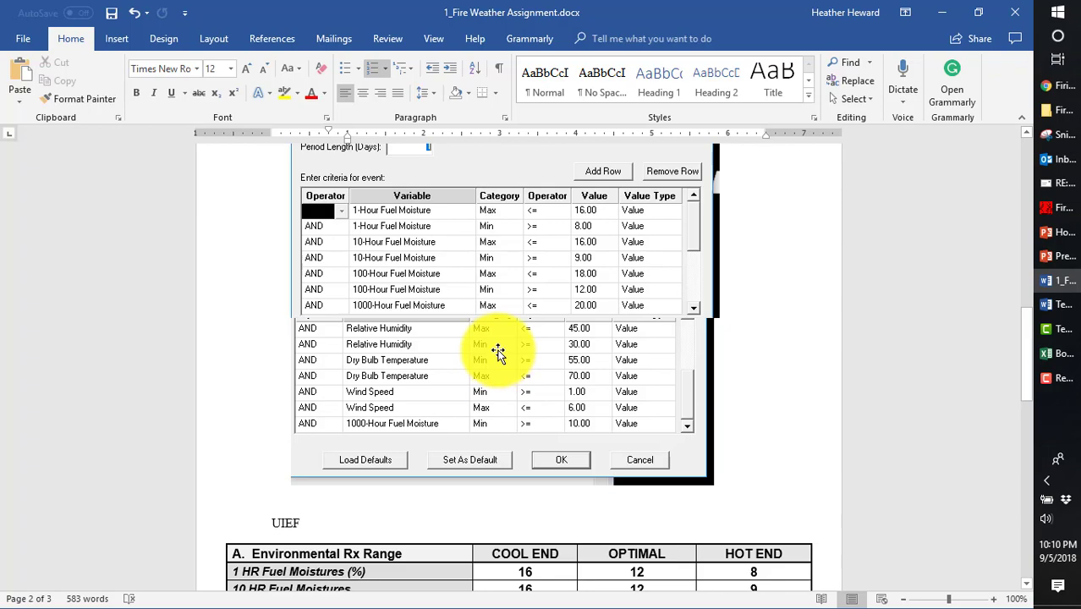
{"action": "key", "text": "alt+Tab"}
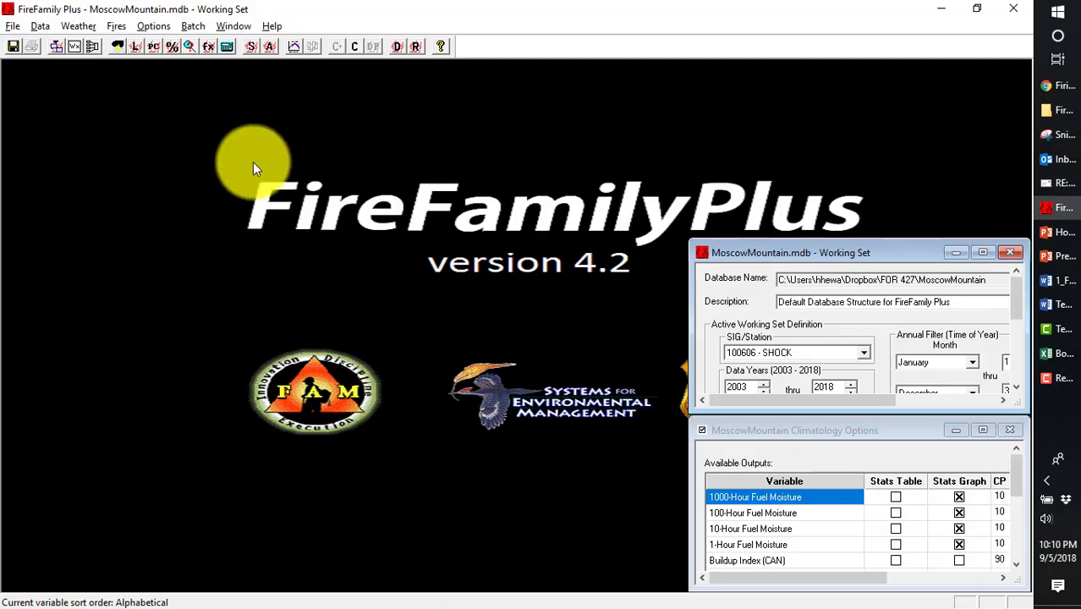
{"action": "left_click", "coordinate": [89, 26]}
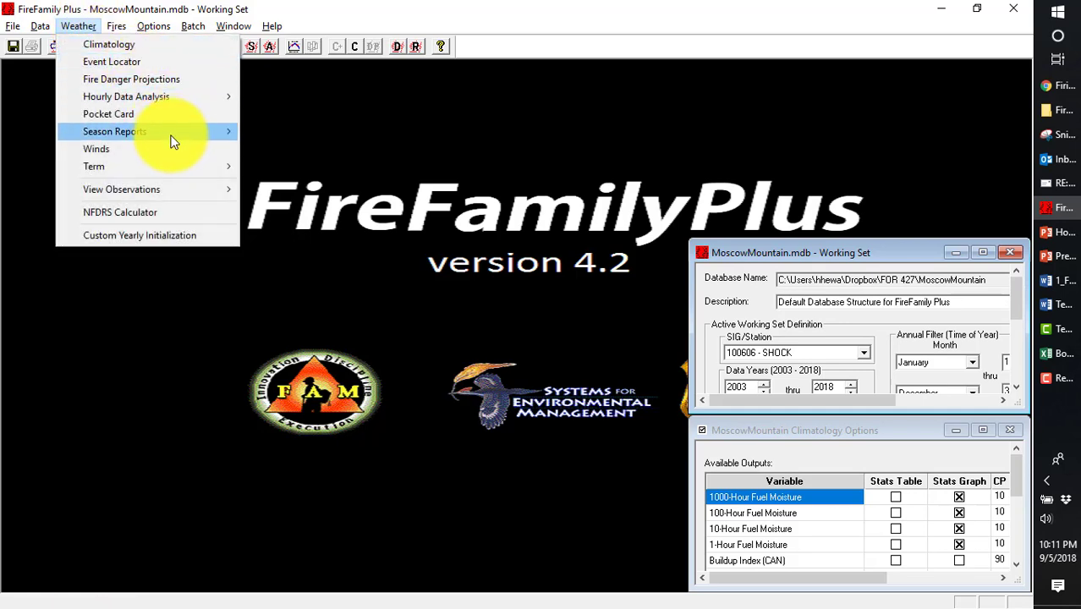
Run the hourly values report of Nelson Dead Fuel Moistures for the SHOCK working set
{"action": "mouse_move", "coordinate": [164, 104]}
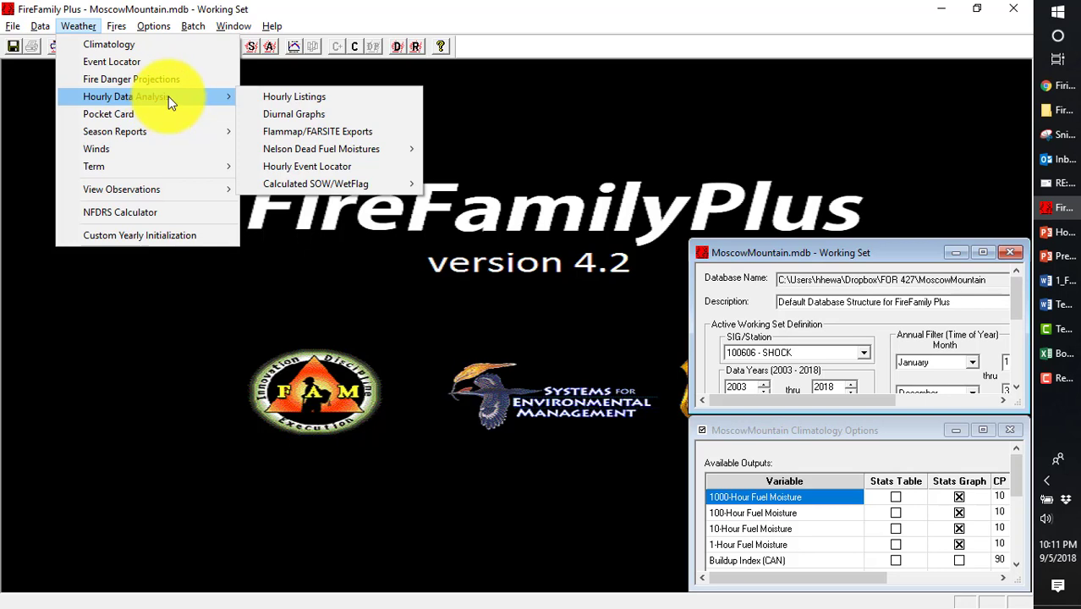
{"action": "mouse_move", "coordinate": [198, 96]}
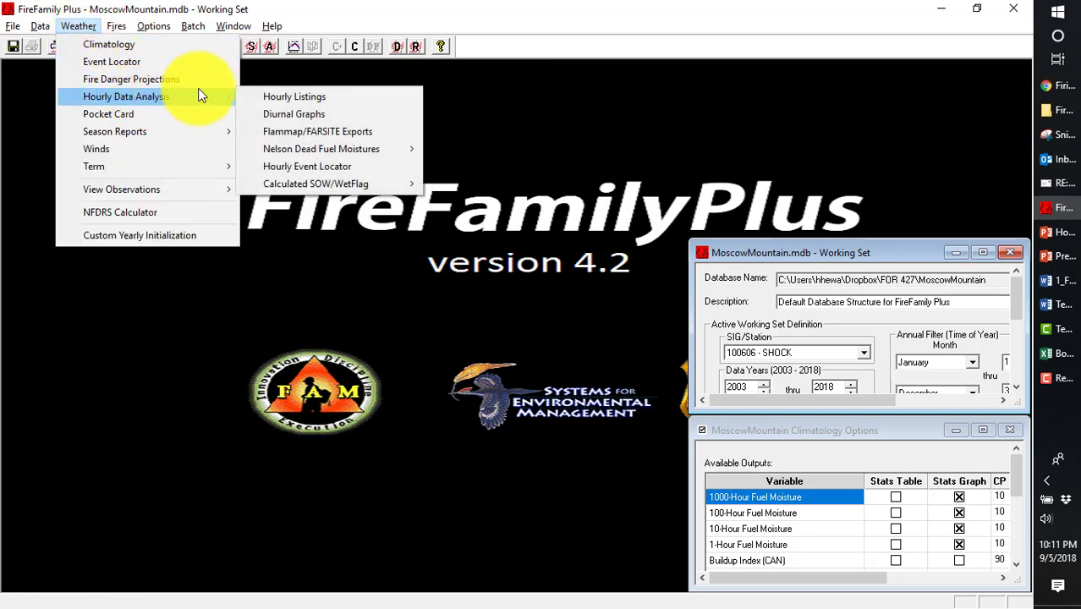
{"action": "mouse_move", "coordinate": [320, 154]}
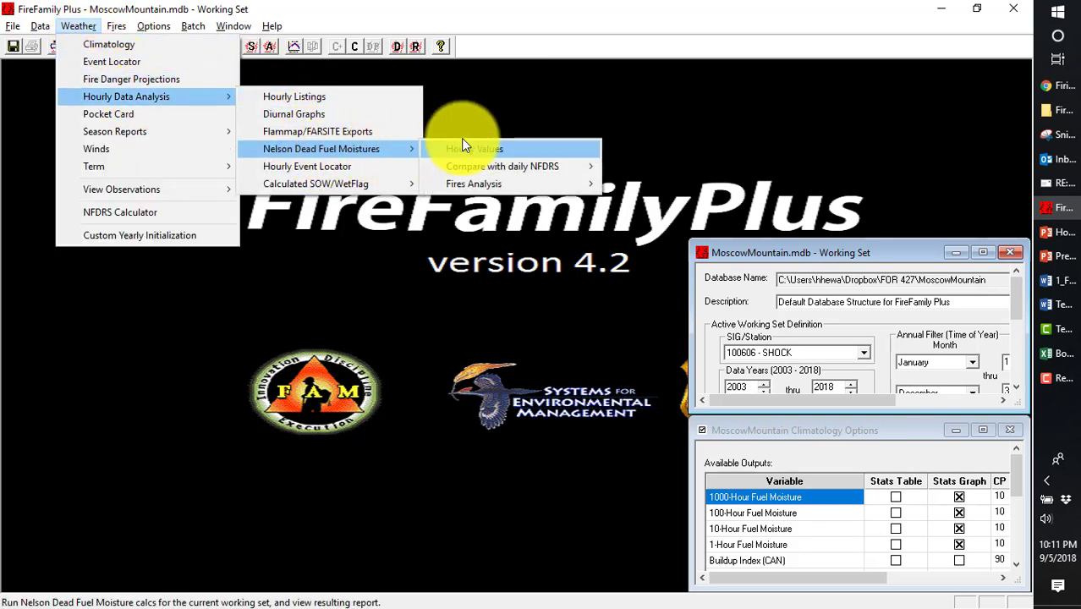
{"action": "left_click", "coordinate": [485, 149]}
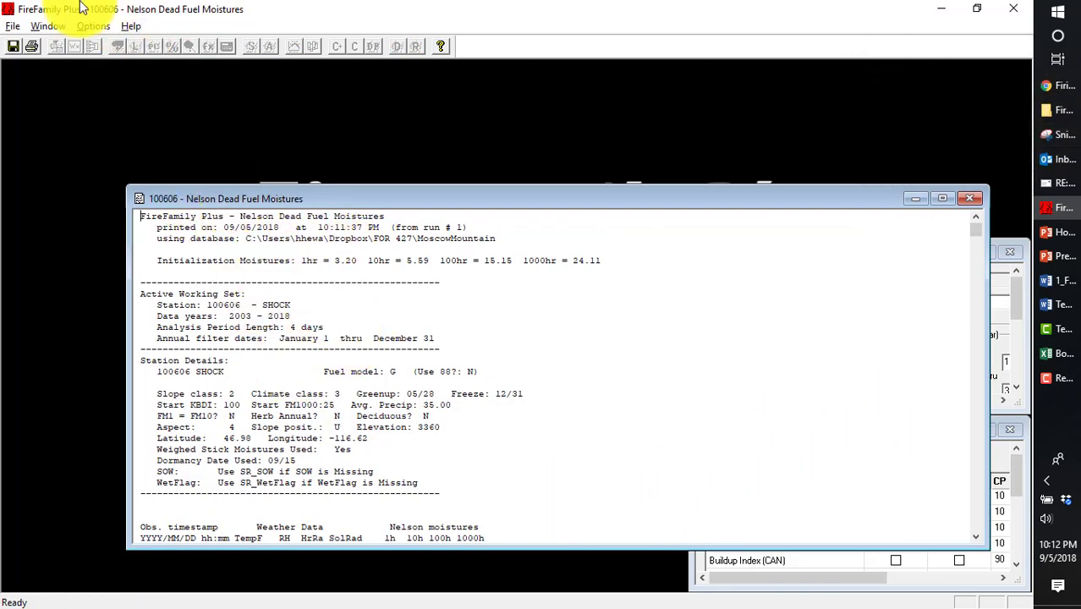
Save the Nelson Dead Fuel Moistures report over the existing shock_nelson.txt in the FOR 427 folder
{"action": "left_click", "coordinate": [15, 26]}
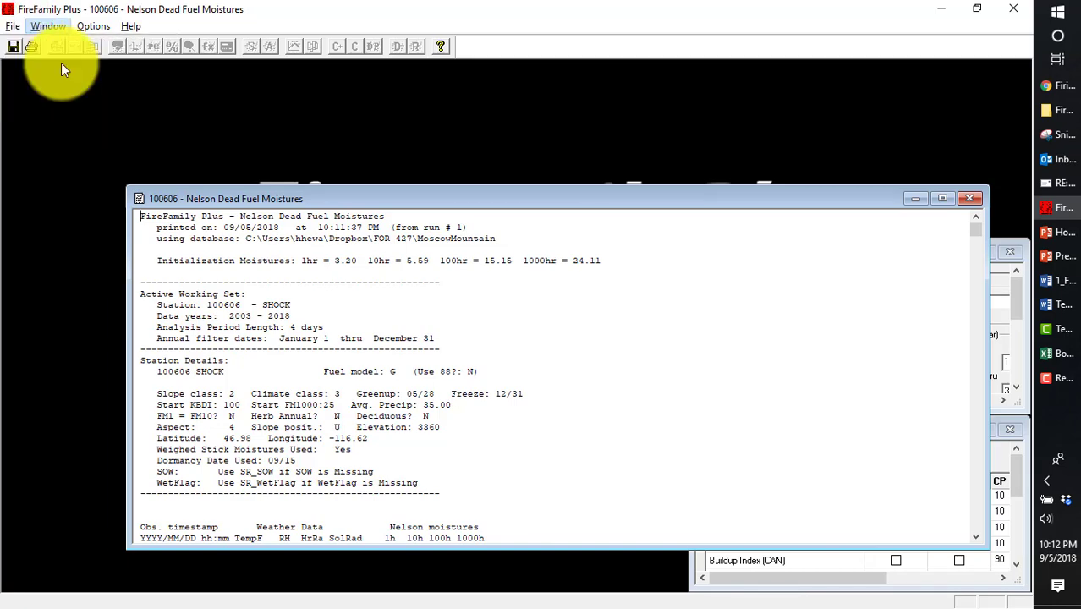
{"action": "mouse_move", "coordinate": [17, 26]}
{"action": "left_click", "coordinate": [63, 63]}
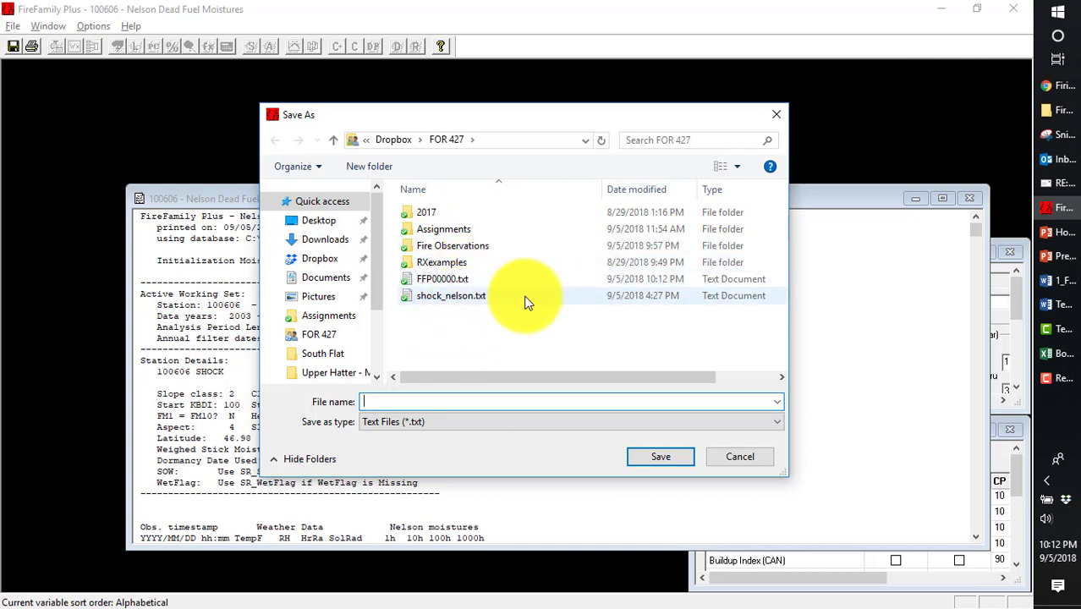
{"action": "left_click", "coordinate": [457, 296]}
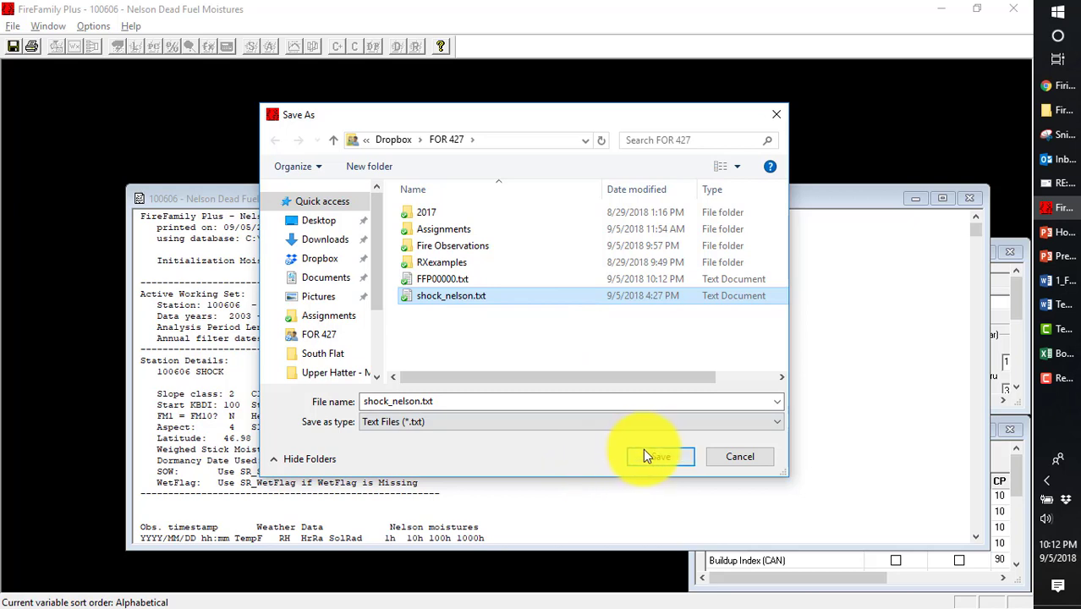
{"action": "left_click", "coordinate": [658, 457]}
{"action": "left_click", "coordinate": [575, 318]}
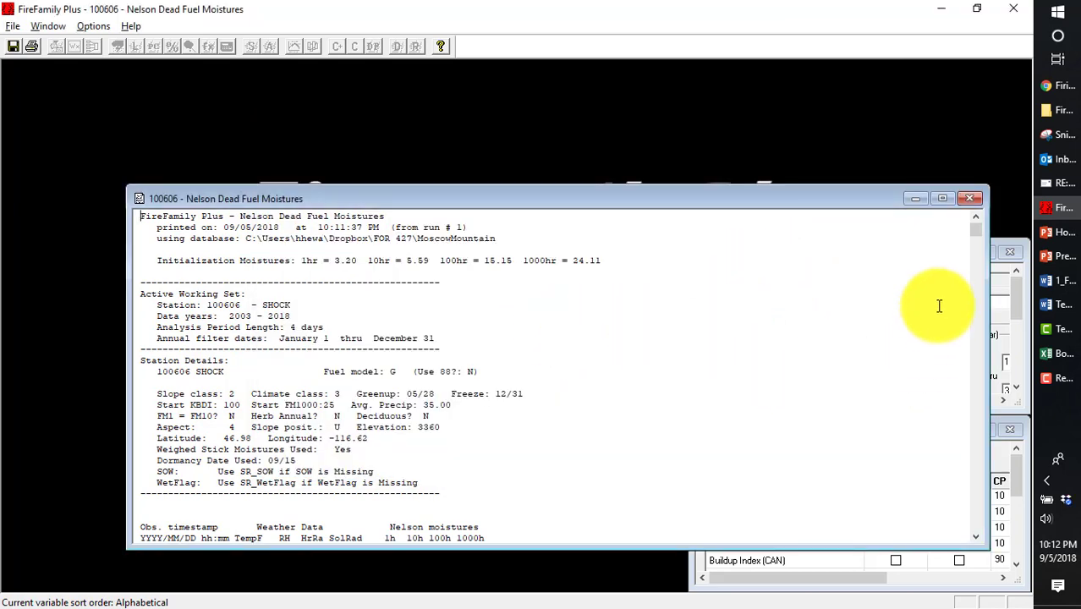
Switch to Excel and open shock_nelson.txt from the FOR 427 folder
{"action": "left_click", "coordinate": [1056, 353]}
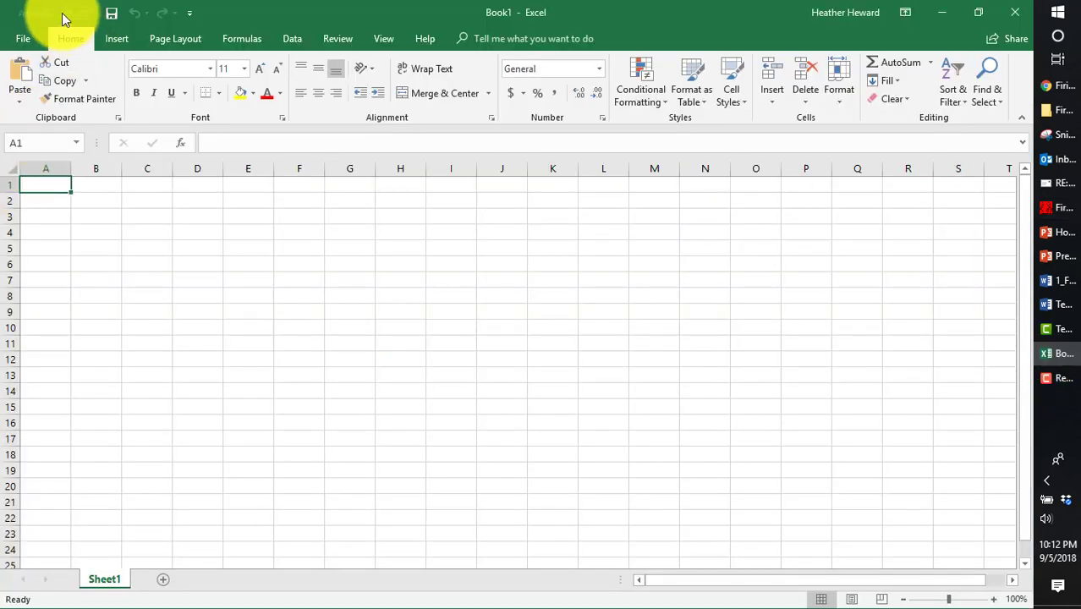
{"action": "left_click", "coordinate": [27, 40]}
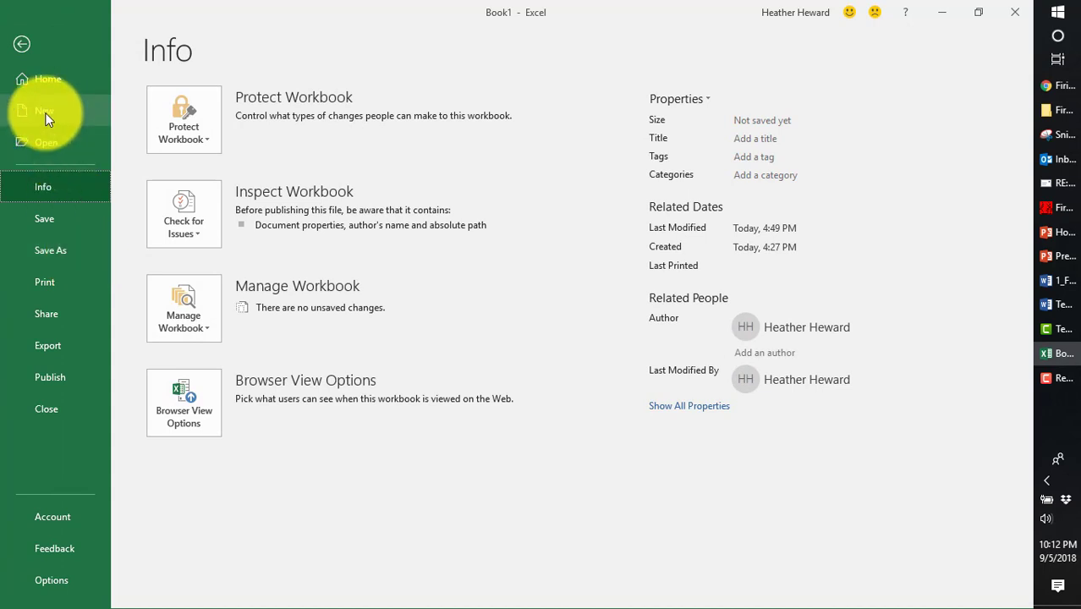
{"action": "left_click", "coordinate": [48, 144]}
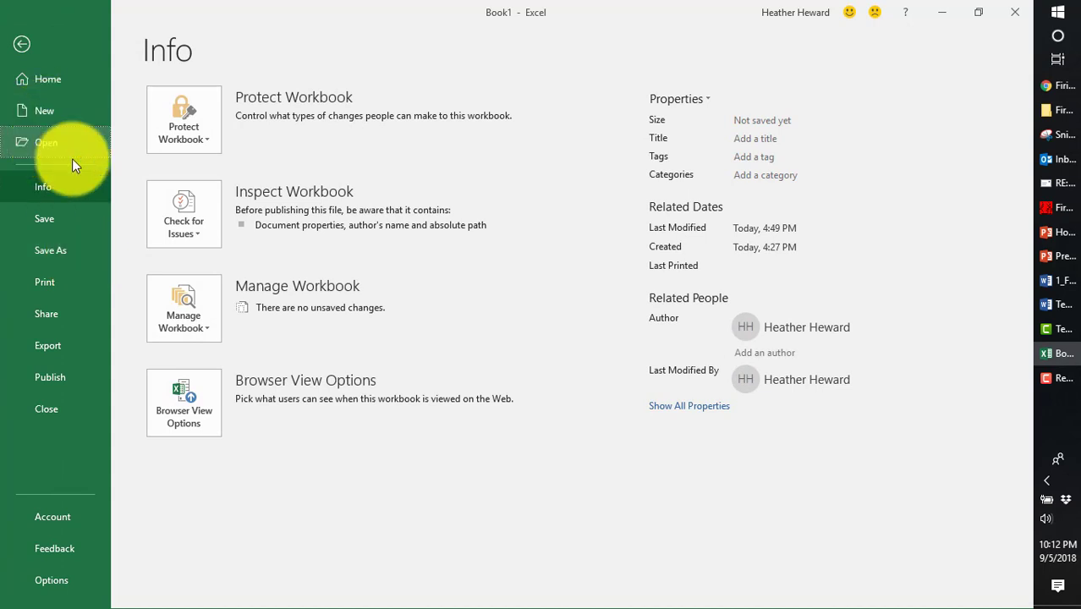
{"action": "left_click", "coordinate": [223, 386]}
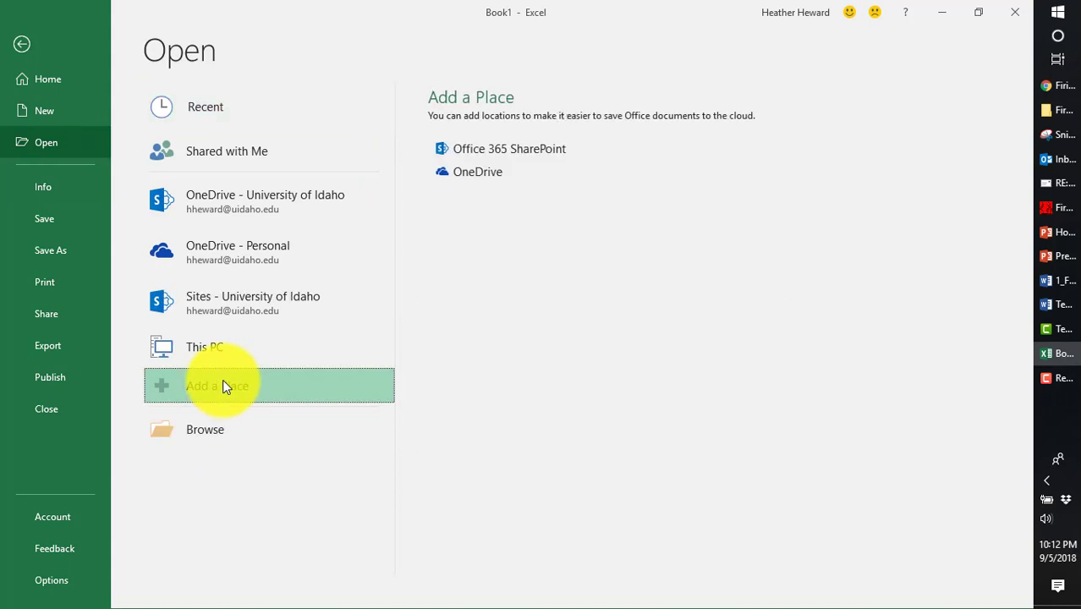
{"action": "left_click", "coordinate": [212, 428]}
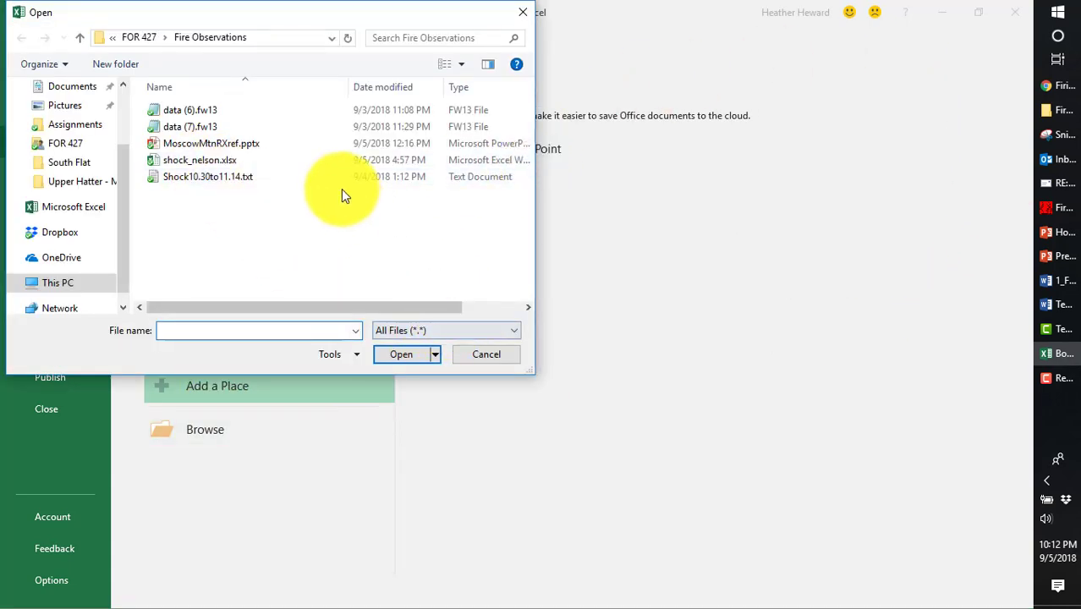
{"action": "left_click", "coordinate": [140, 38]}
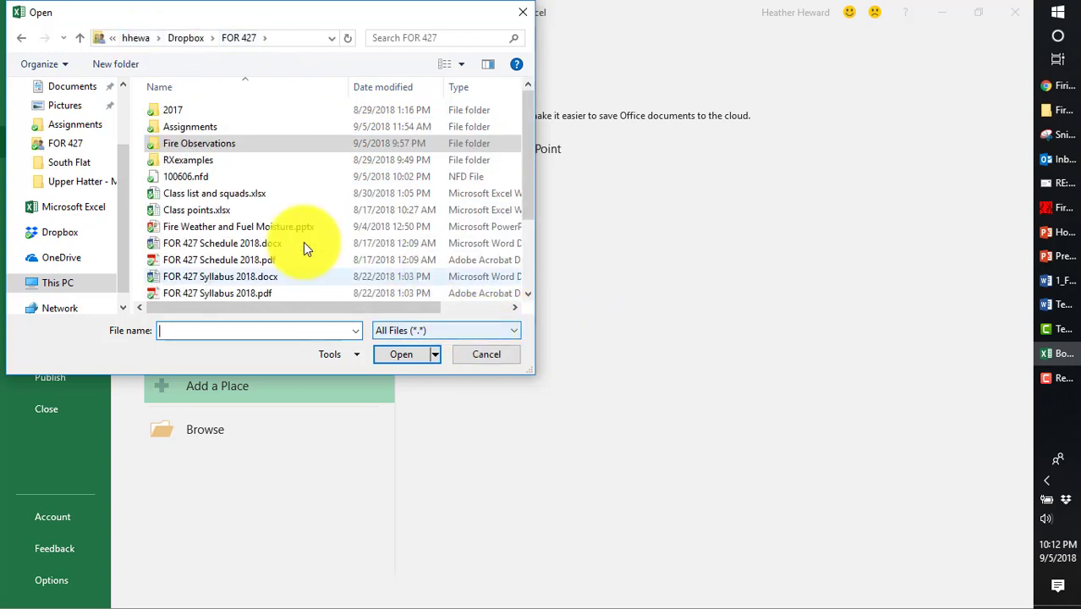
{"action": "scroll", "coordinate": [315, 240], "scroll_direction": "down", "scroll_amount": 2}
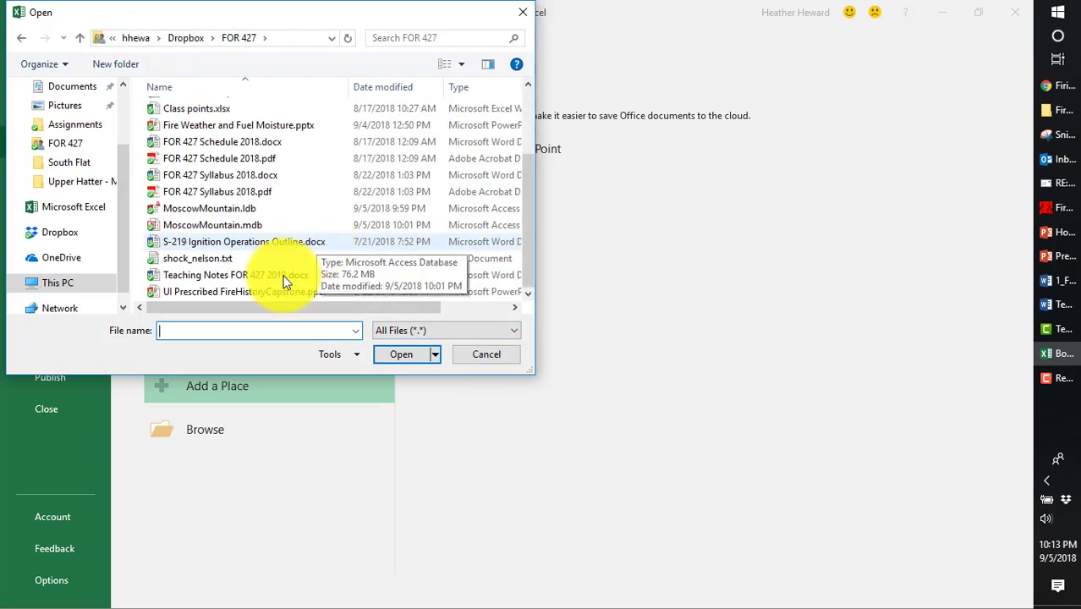
{"action": "left_click", "coordinate": [203, 259]}
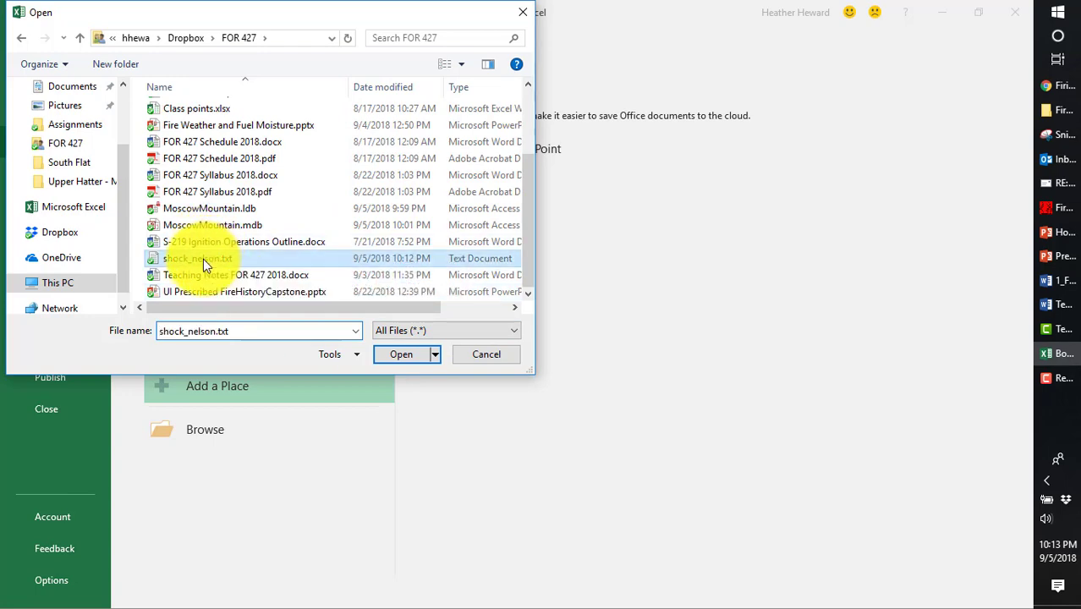
{"action": "left_click", "coordinate": [412, 355]}
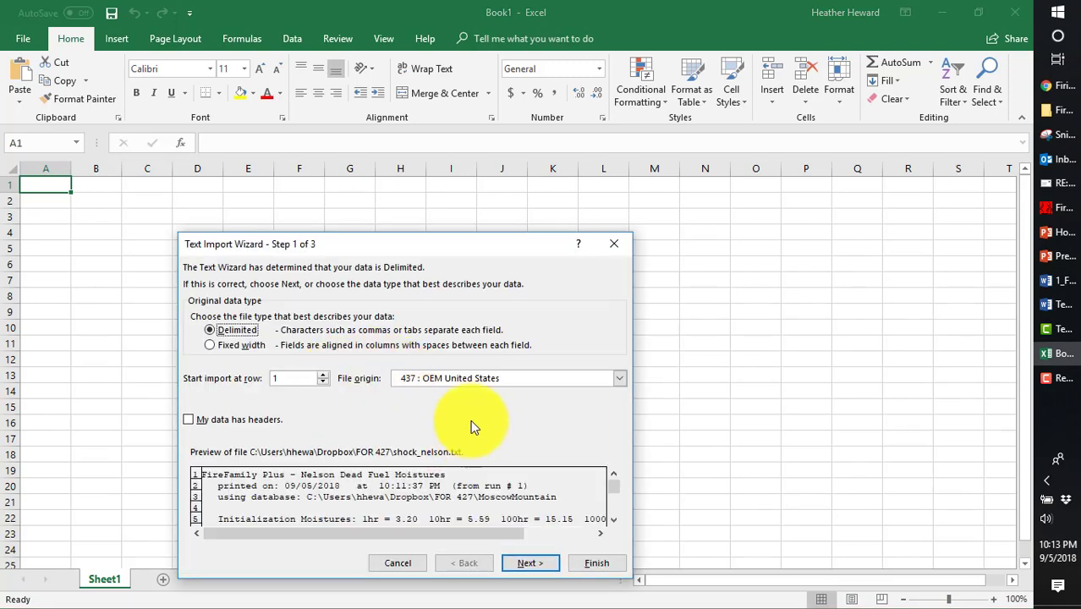
Import the text file as delimited data with tab and space delimiters, consecutive delimiters treated as one, and General column format
{"action": "left_click", "coordinate": [531, 562]}
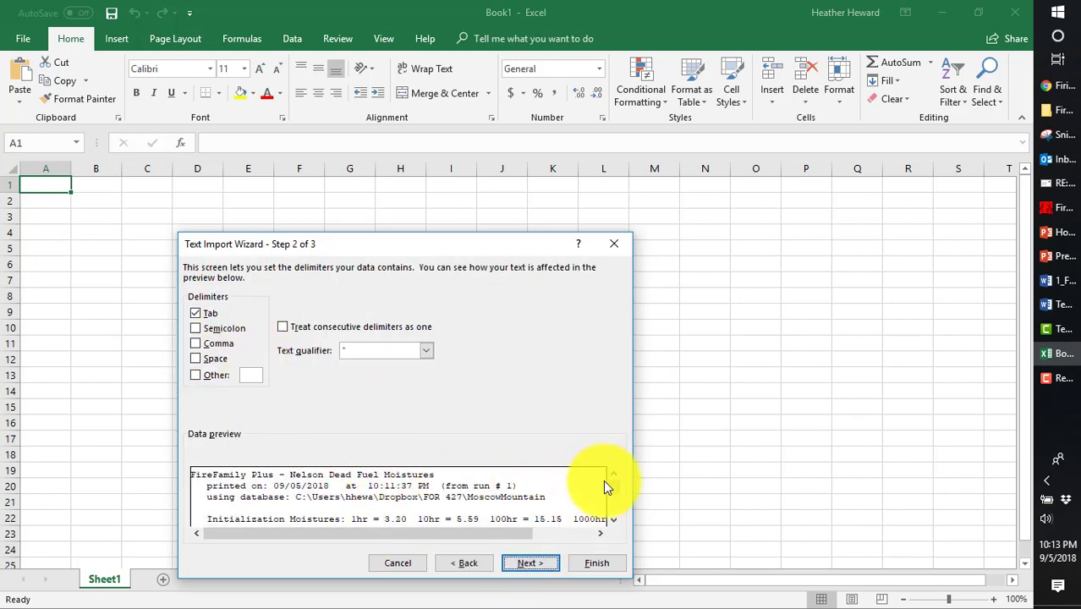
{"action": "scroll", "coordinate": [607, 520], "scroll_direction": "down", "scroll_amount": 10}
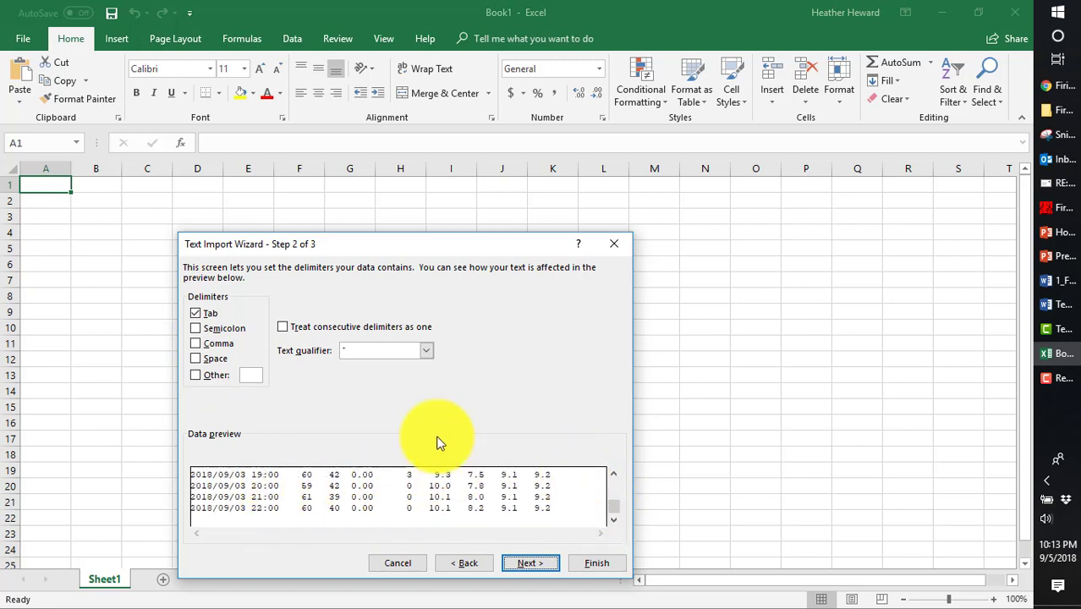
{"action": "left_click", "coordinate": [194, 358]}
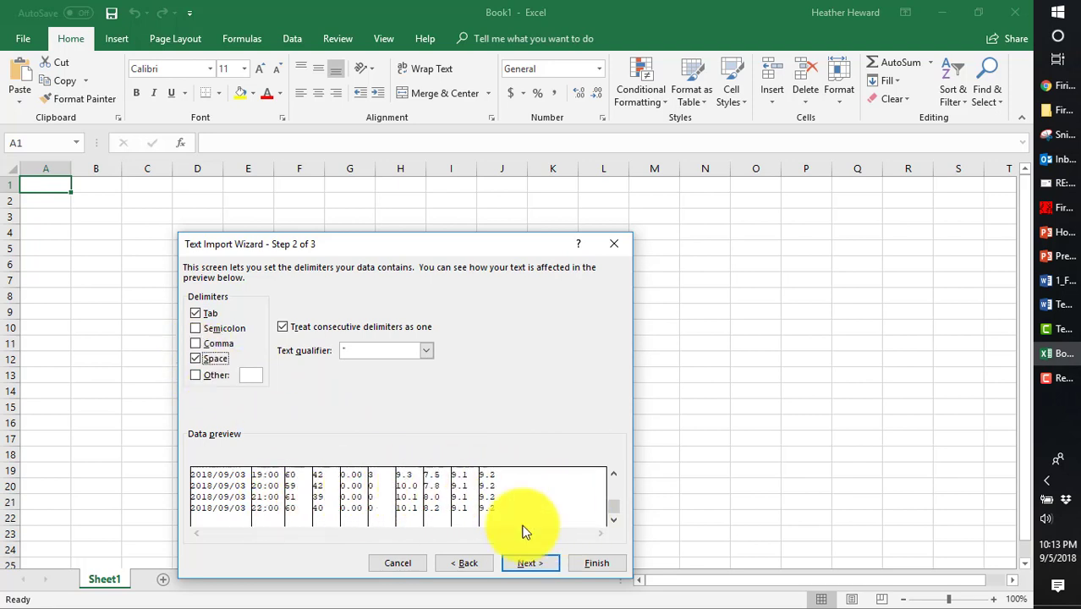
{"action": "left_click", "coordinate": [529, 564]}
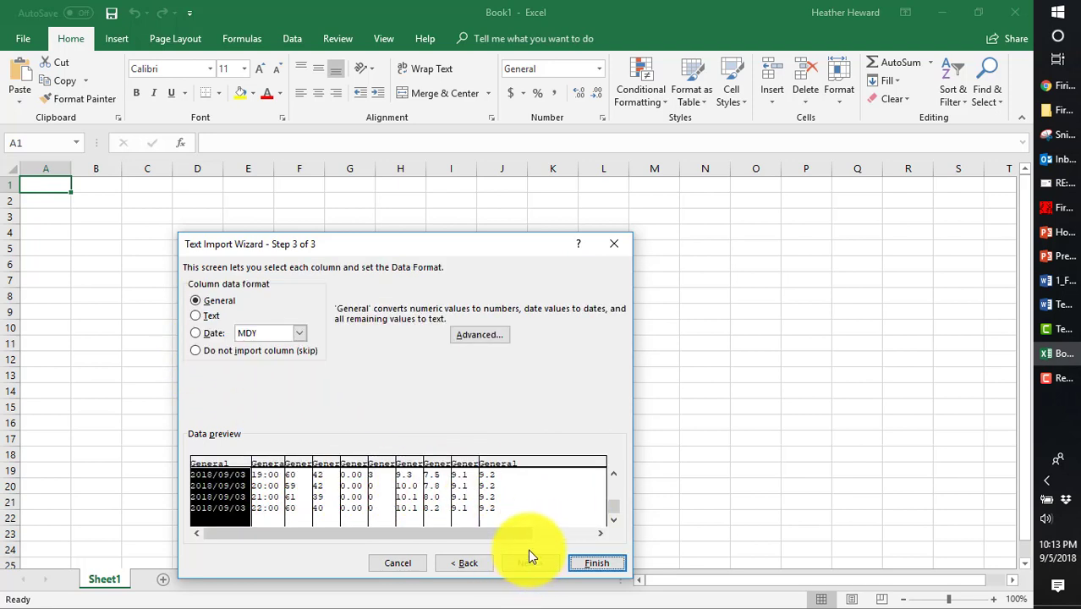
{"action": "left_click", "coordinate": [592, 562]}
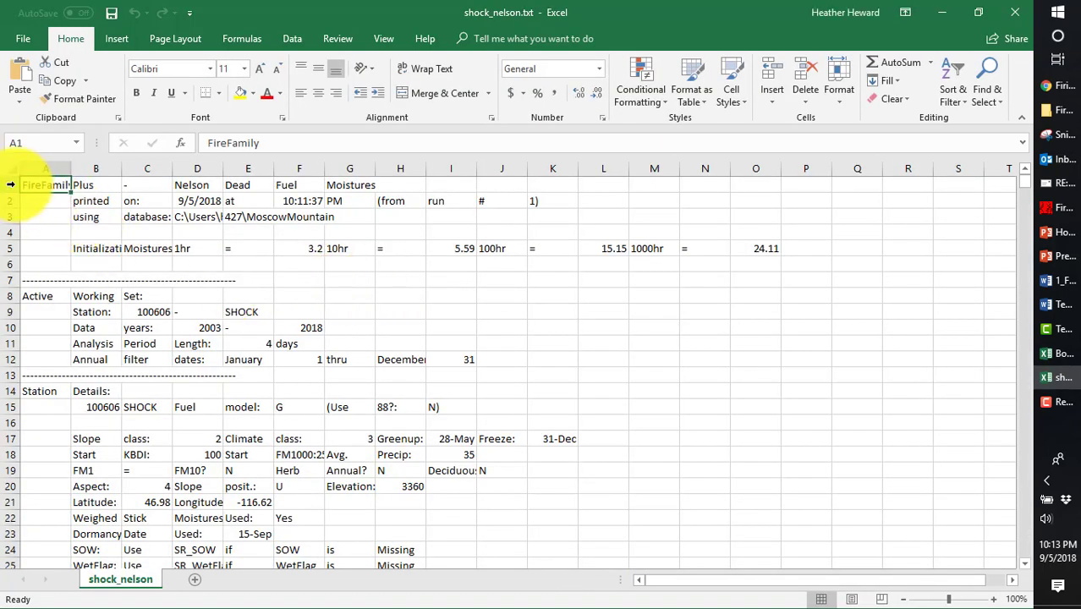
Delete report header rows 1 to 29 above the YYYY/MM/DD column headings
{"action": "left_click_drag", "start_coordinate": [8, 184], "coordinate": [10, 489]}
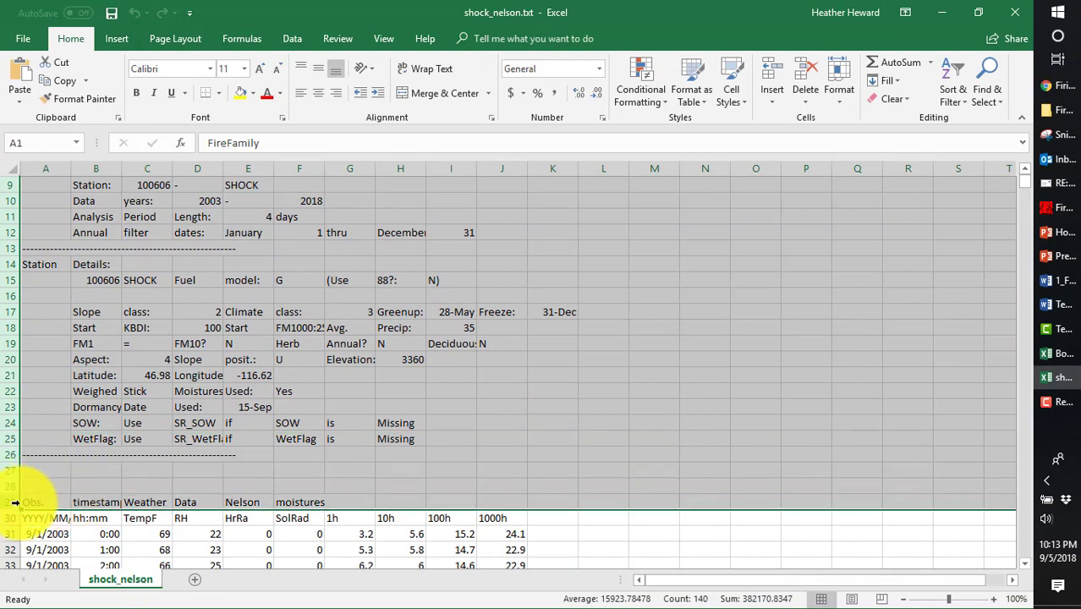
{"action": "right_click", "coordinate": [15, 507]}
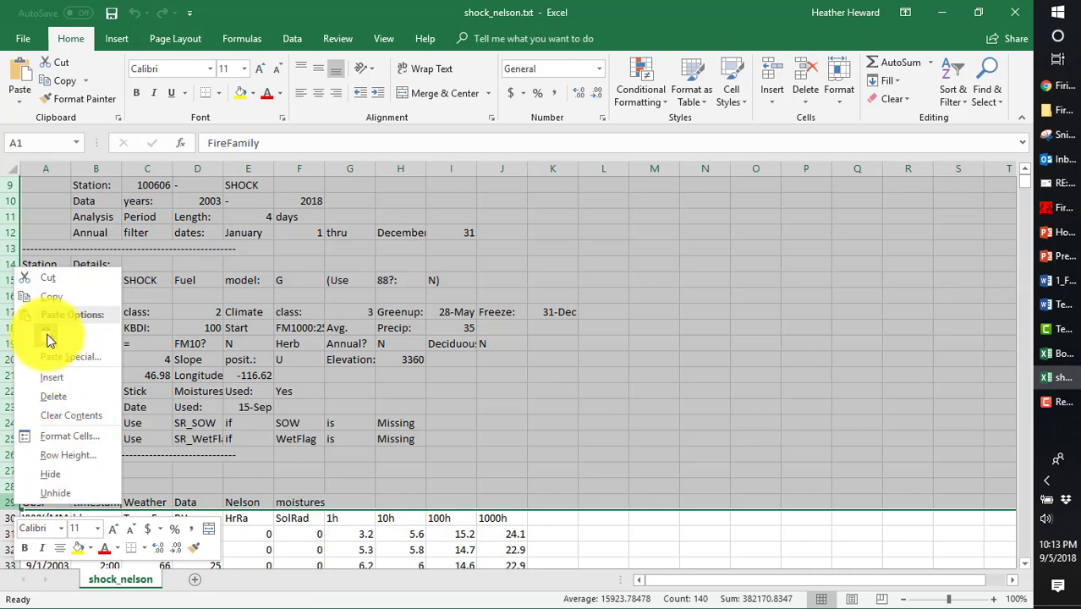
{"action": "left_click", "coordinate": [54, 397]}
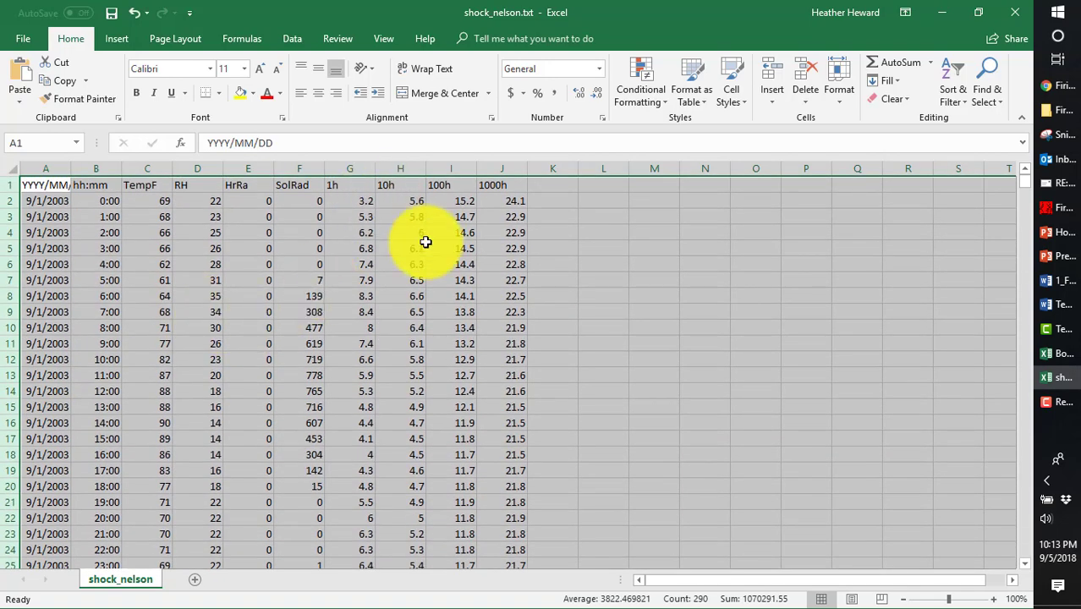
Insert a PivotTable based on columns A:J of the shock_nelson sheet, placed on the existing worksheet at cell L2
{"action": "left_click", "coordinate": [606, 264]}
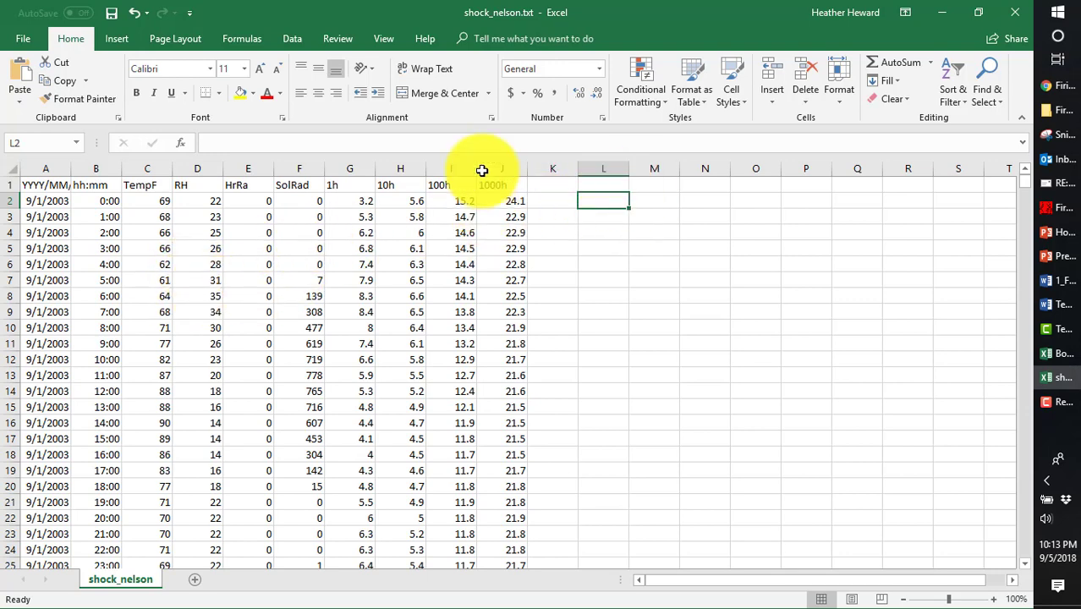
{"action": "left_click", "coordinate": [116, 38]}
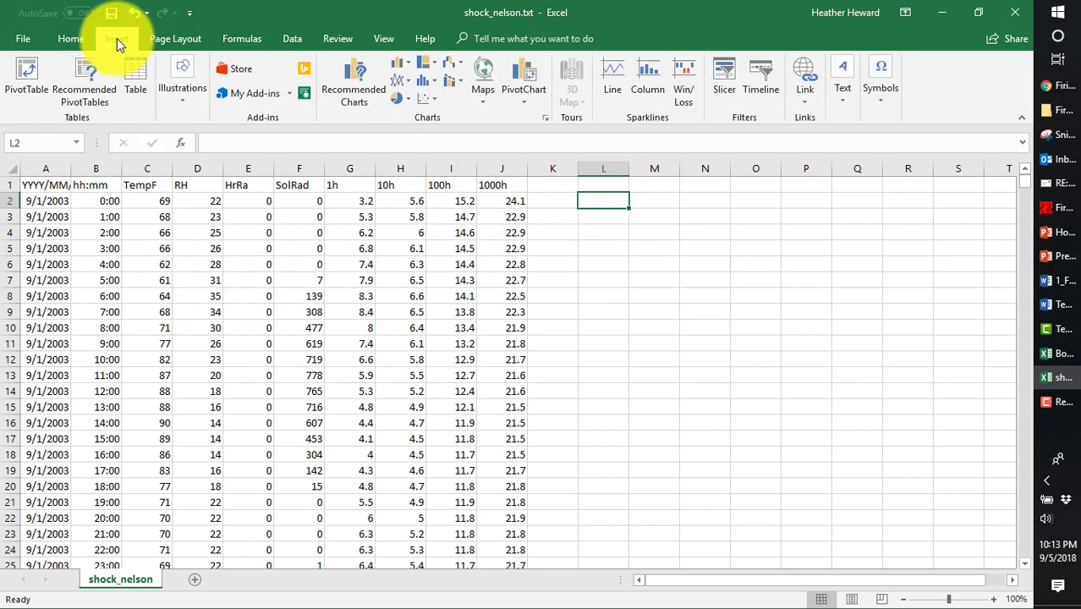
{"action": "left_click", "coordinate": [26, 85]}
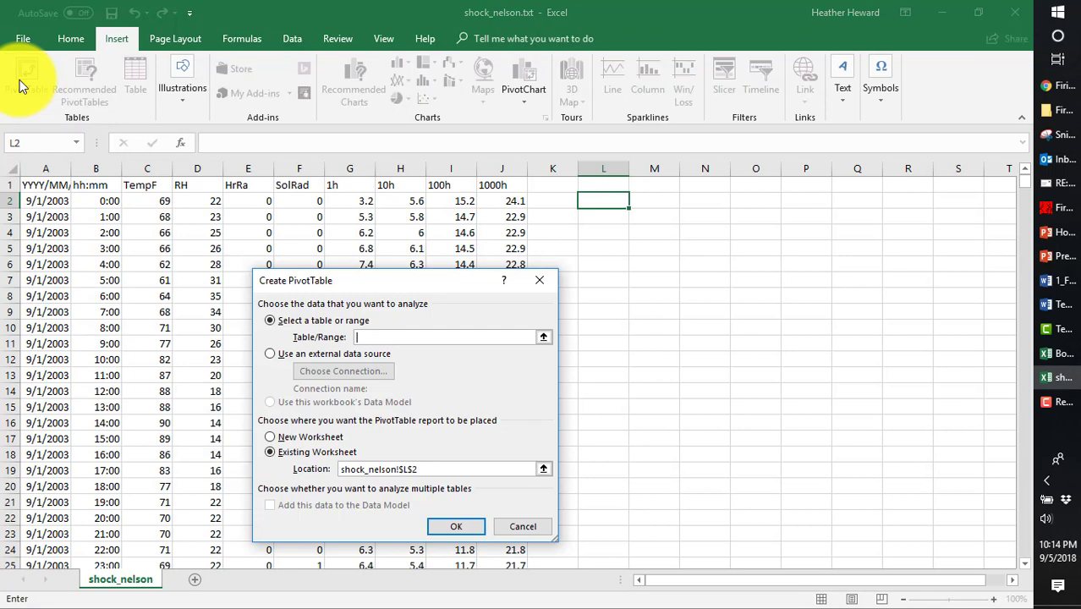
{"action": "left_click", "coordinate": [544, 338]}
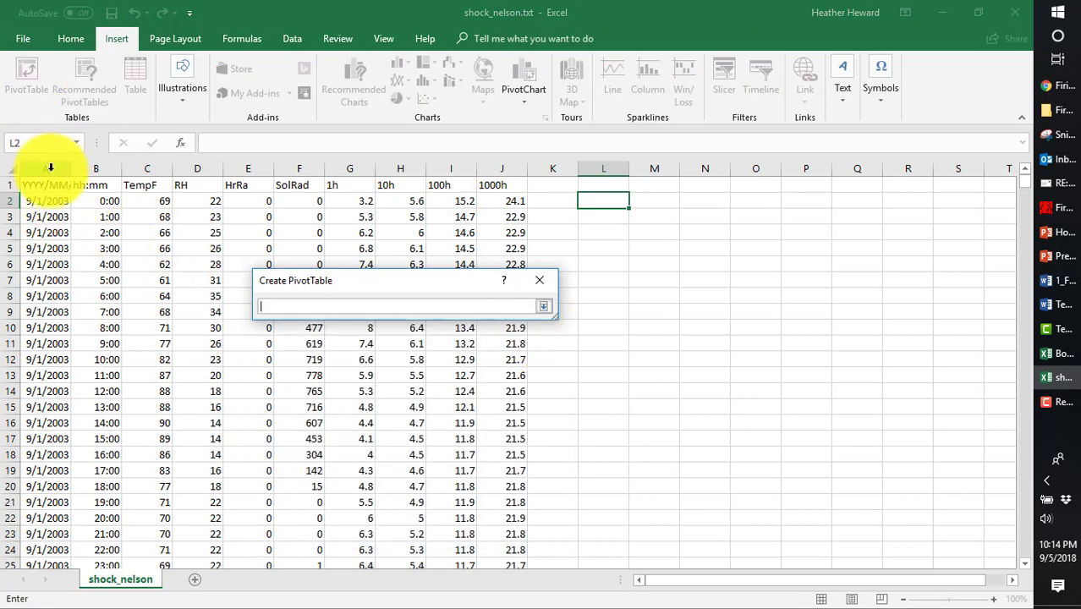
{"action": "left_click_drag", "start_coordinate": [50, 167], "coordinate": [505, 191]}
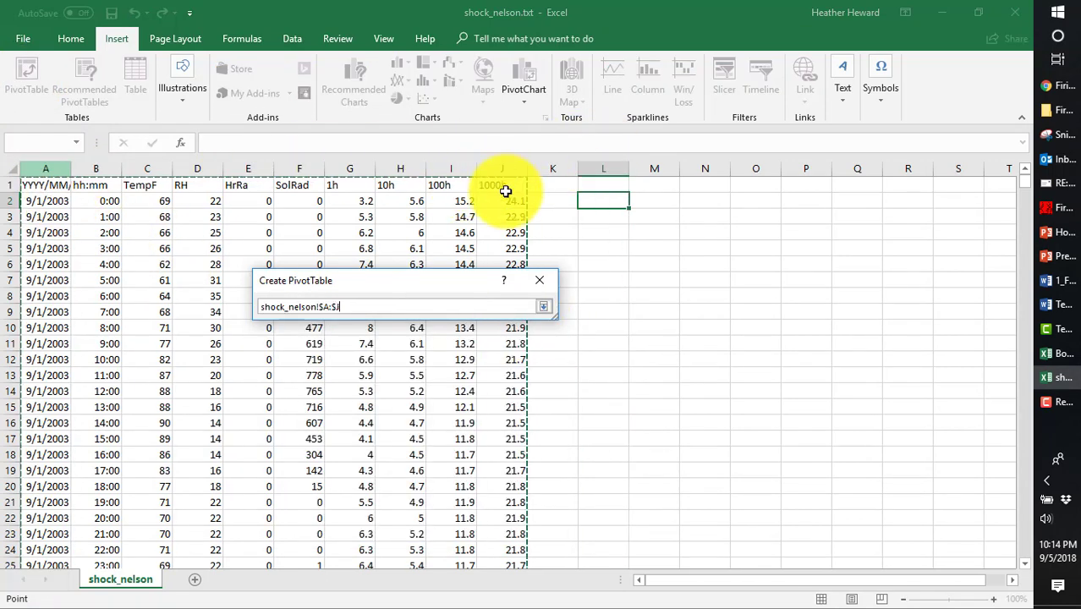
{"action": "left_click", "coordinate": [543, 308]}
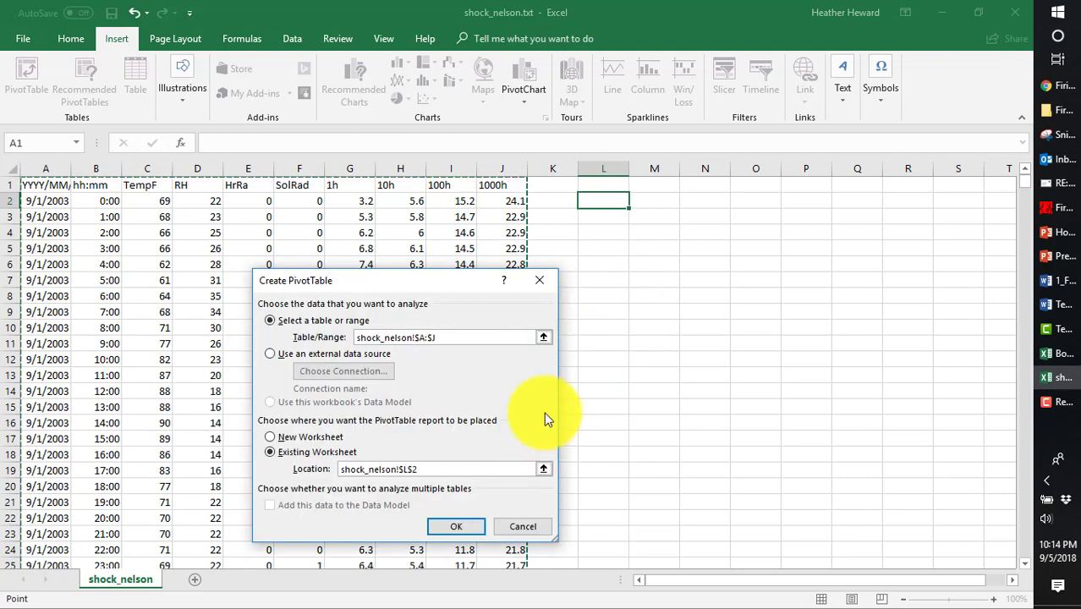
{"action": "left_click", "coordinate": [466, 525]}
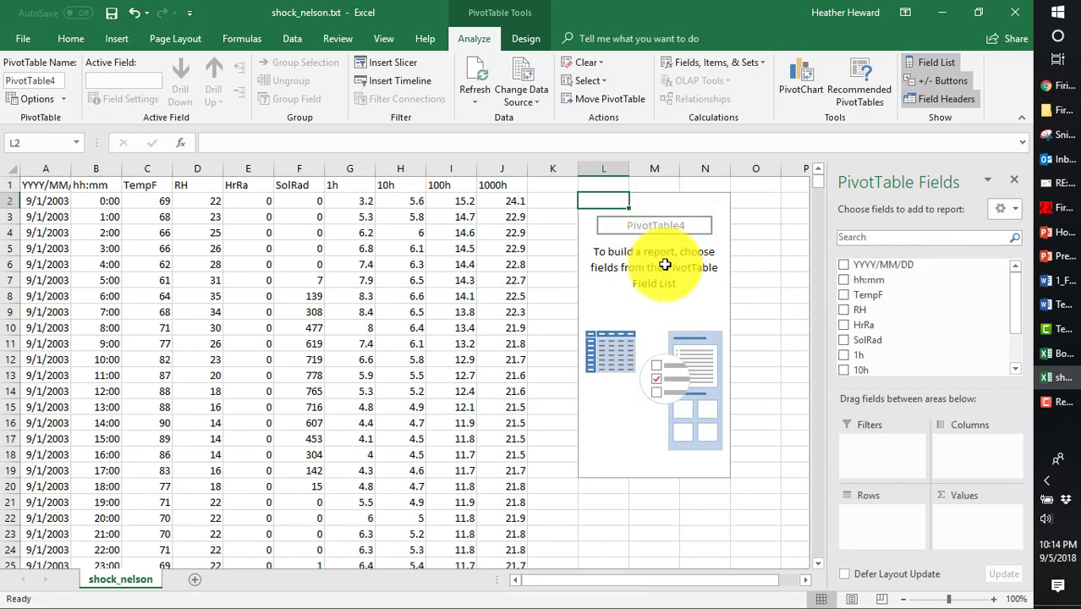
Add the YYYY/MM/DD field to the PivotTable rows and remove its Years and Quarters groupings
{"action": "left_click", "coordinate": [843, 266]}
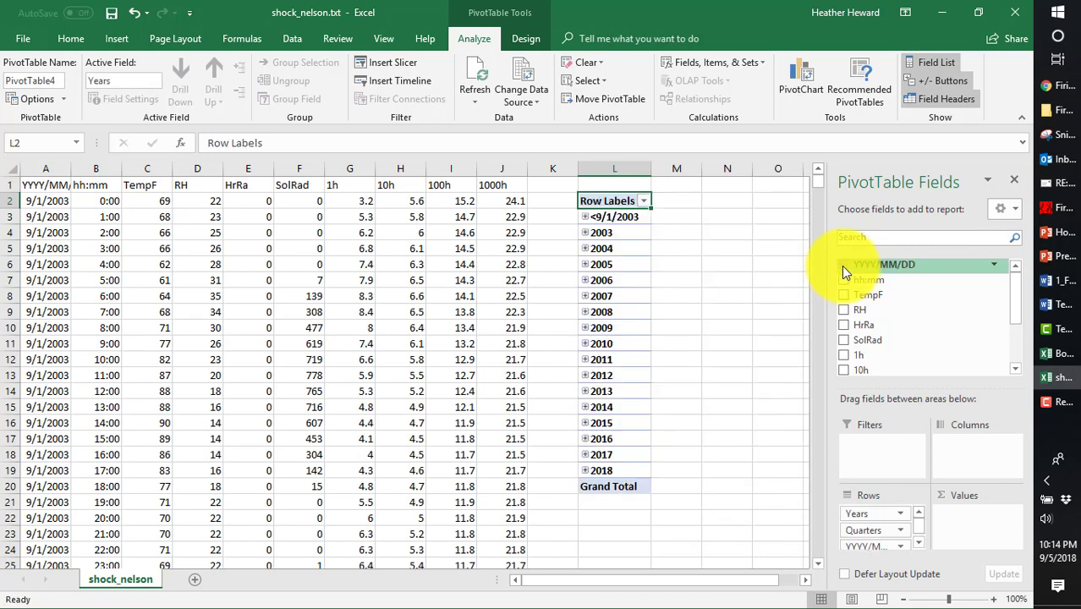
{"action": "left_click", "coordinate": [904, 515]}
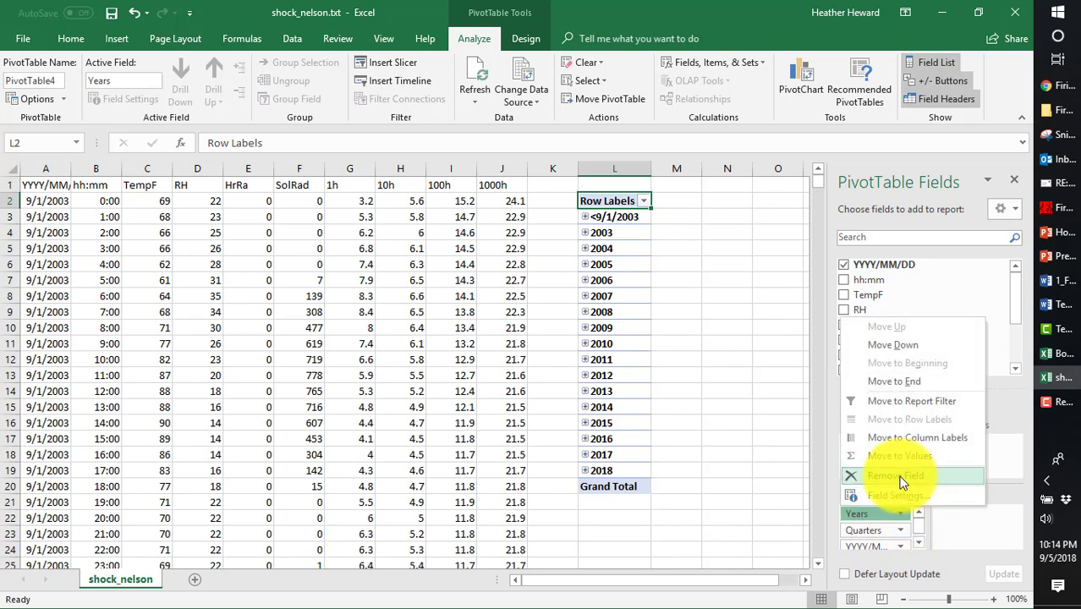
{"action": "left_click", "coordinate": [900, 477]}
{"action": "left_click", "coordinate": [912, 516]}
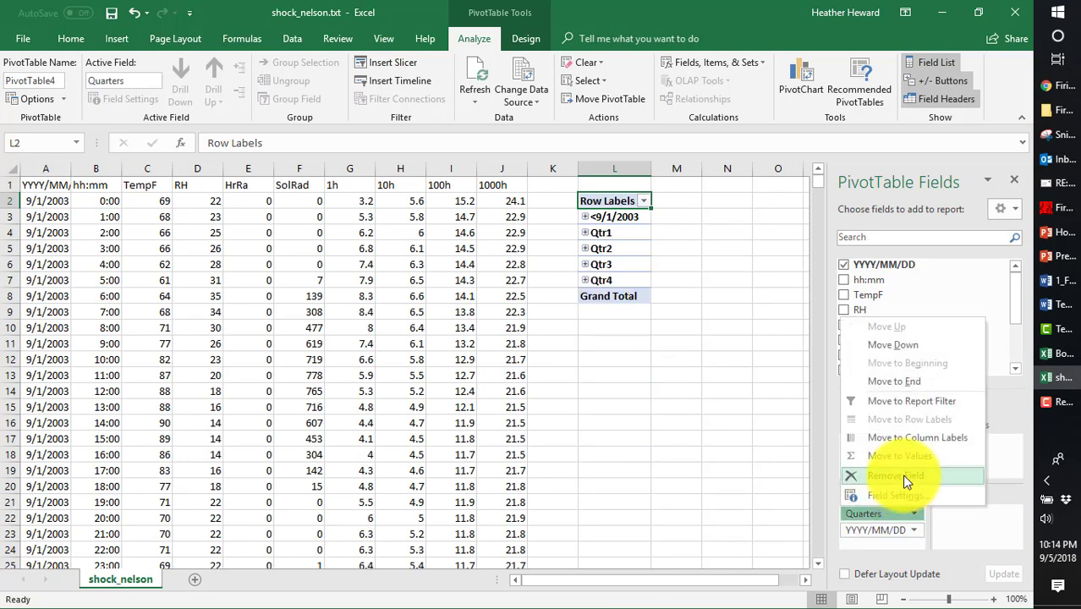
{"action": "left_click", "coordinate": [904, 477]}
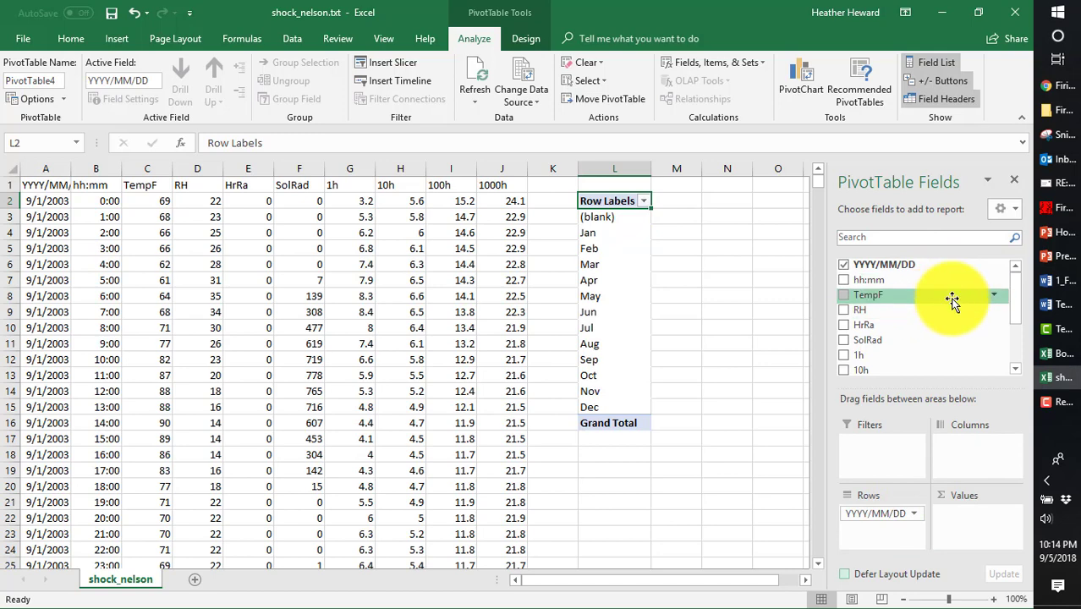
Add the 1h and 10h fuel moisture fields to the PivotTable values
{"action": "scroll", "coordinate": [1018, 325], "scroll_direction": "down", "scroll_amount": 2}
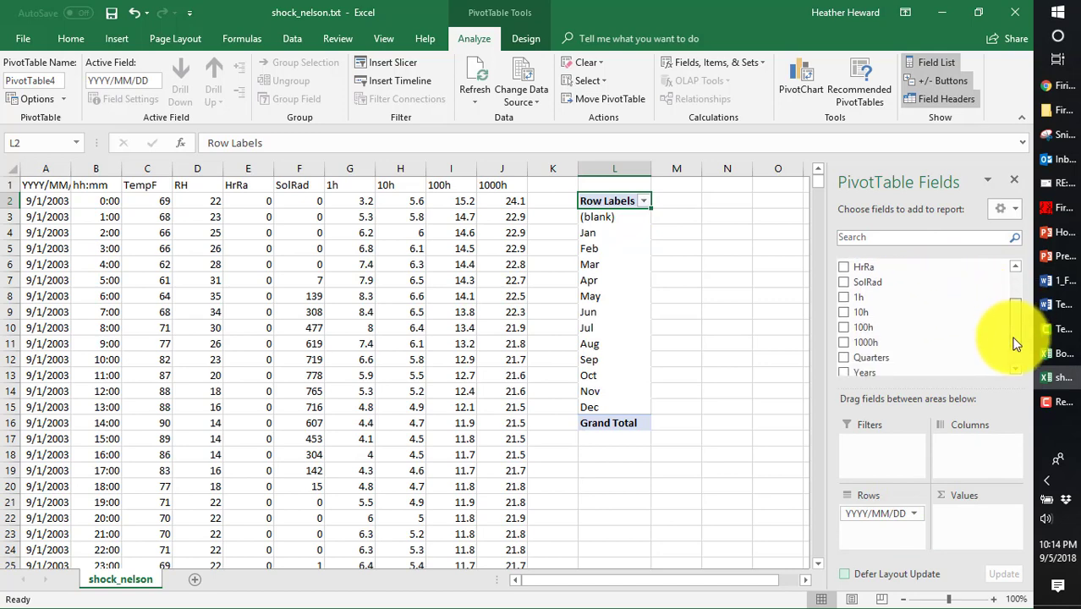
{"action": "left_click", "coordinate": [843, 297]}
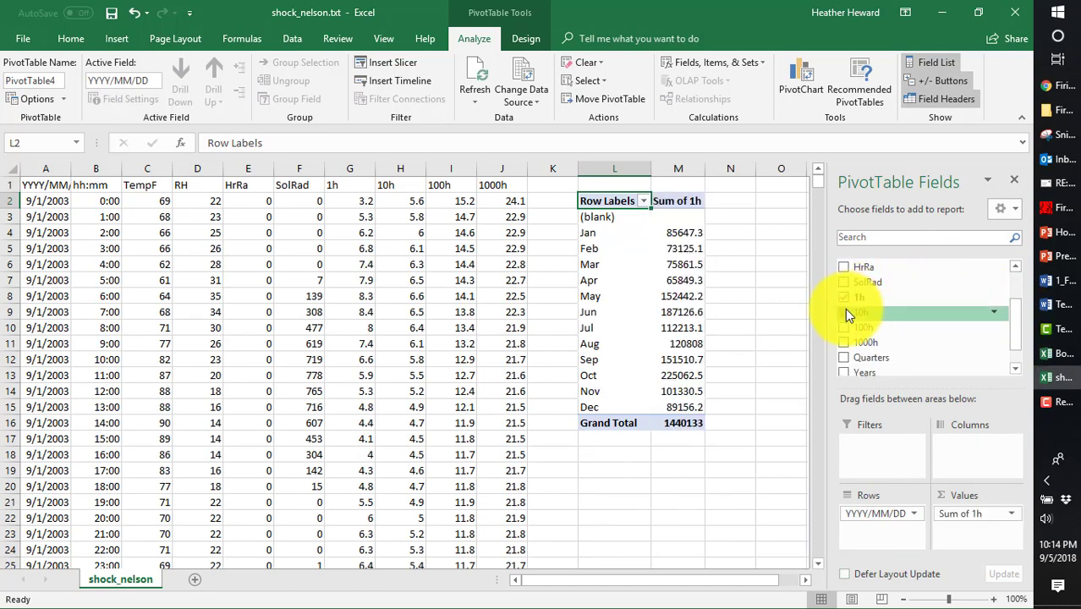
{"action": "left_click", "coordinate": [844, 311]}
{"action": "left_click_drag", "start_coordinate": [882, 340], "coordinate": [991, 452]}
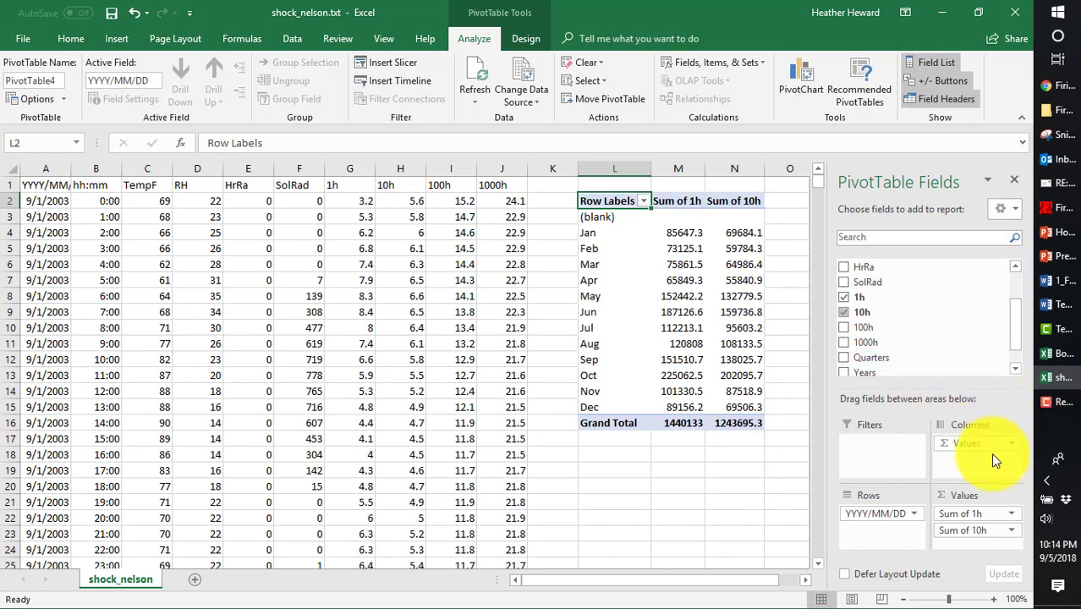
Change the summary calculation of both the 1h and 10h value fields to Average
{"action": "left_click", "coordinate": [1015, 516]}
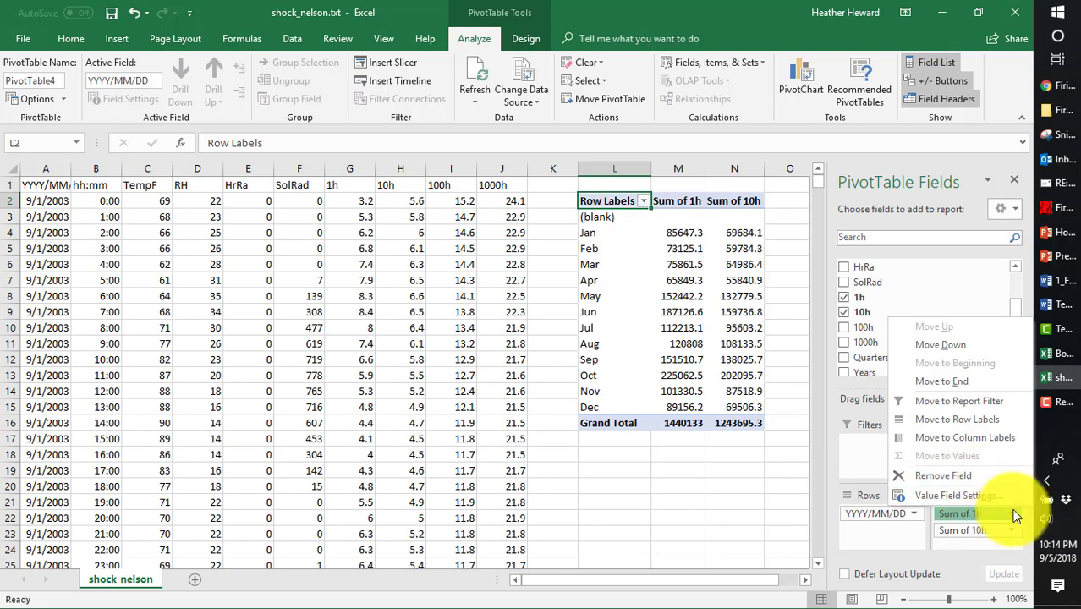
{"action": "left_click", "coordinate": [970, 497]}
{"action": "left_click", "coordinate": [304, 442]}
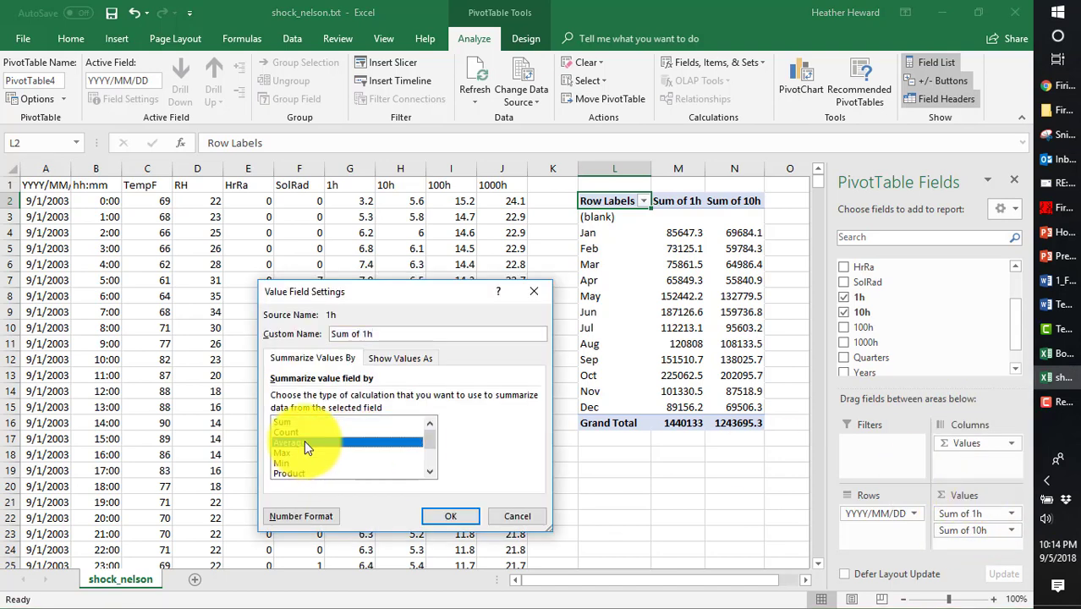
{"action": "left_click", "coordinate": [463, 515]}
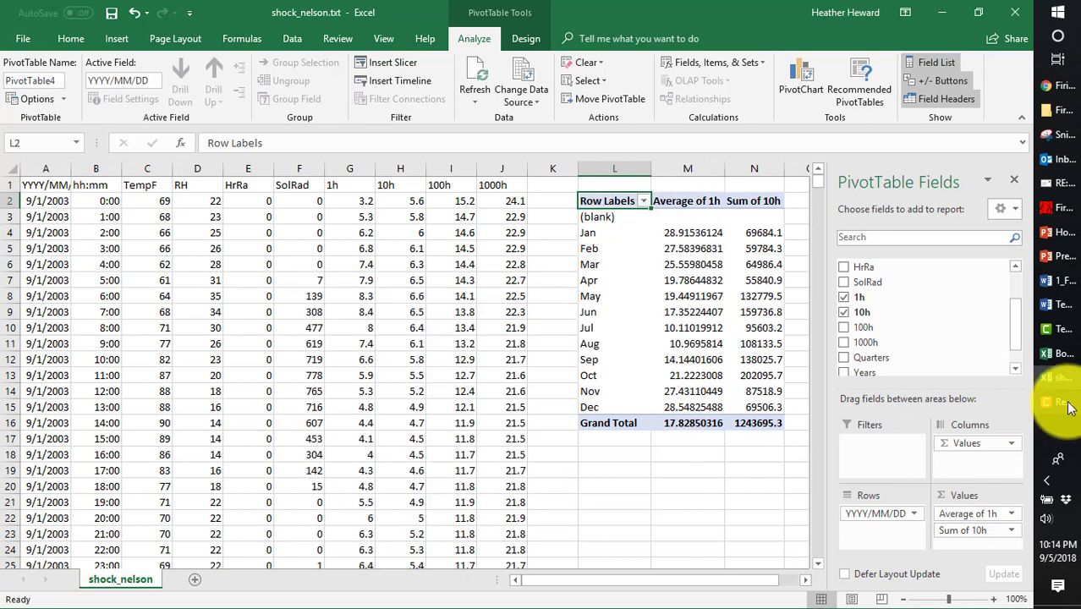
{"action": "left_click", "coordinate": [1009, 530]}
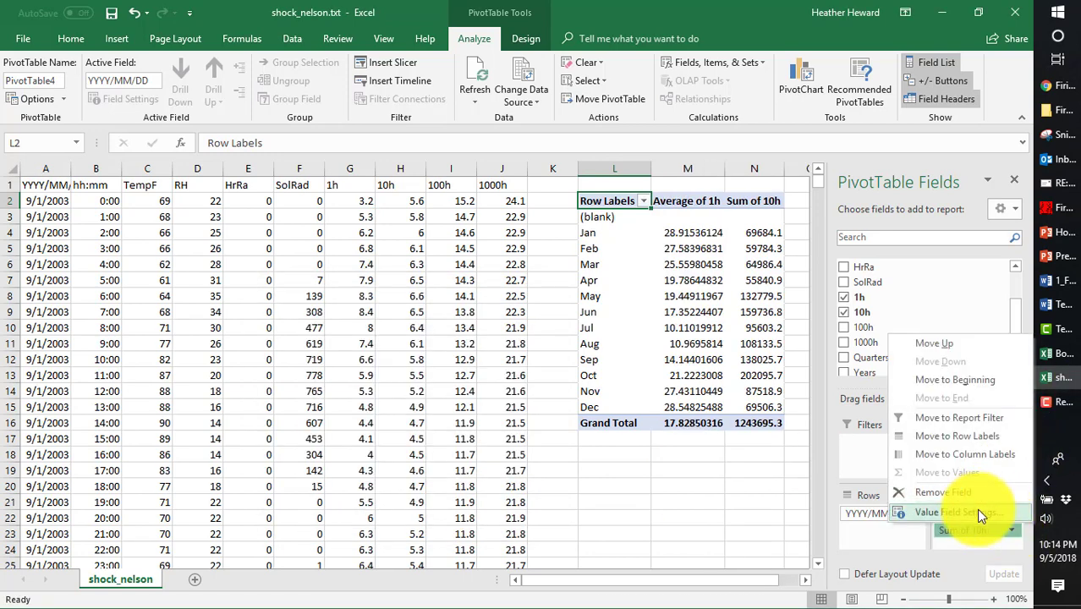
{"action": "left_click", "coordinate": [976, 509]}
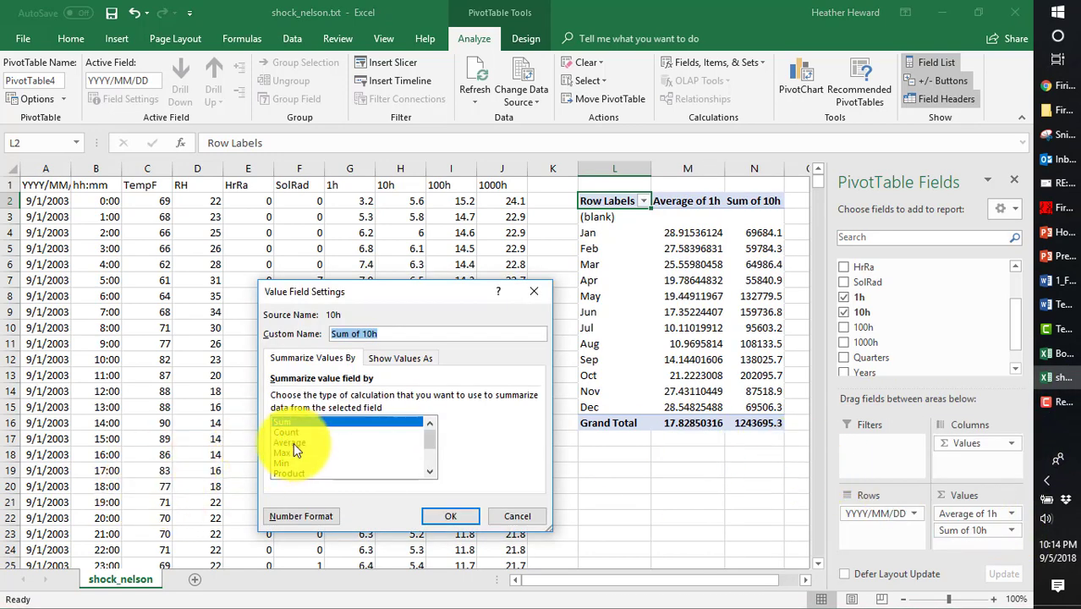
{"action": "left_click", "coordinate": [291, 443]}
{"action": "left_click", "coordinate": [457, 515]}
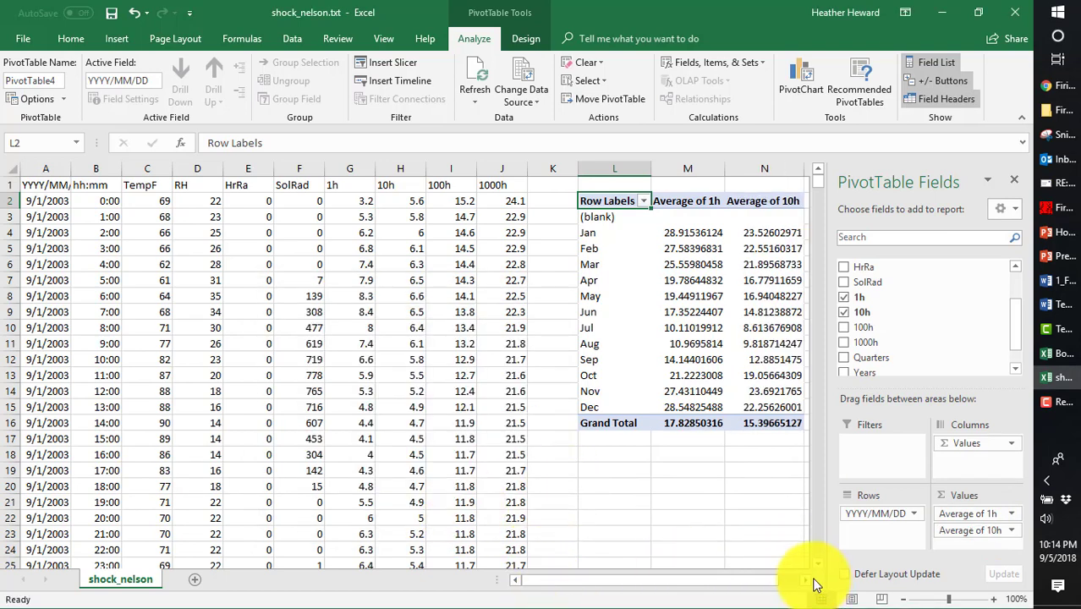
Ungroup the monthly row labels so the PivotTable lists individual dates
{"action": "left_click", "coordinate": [808, 580]}
{"action": "left_click", "coordinate": [808, 580]}
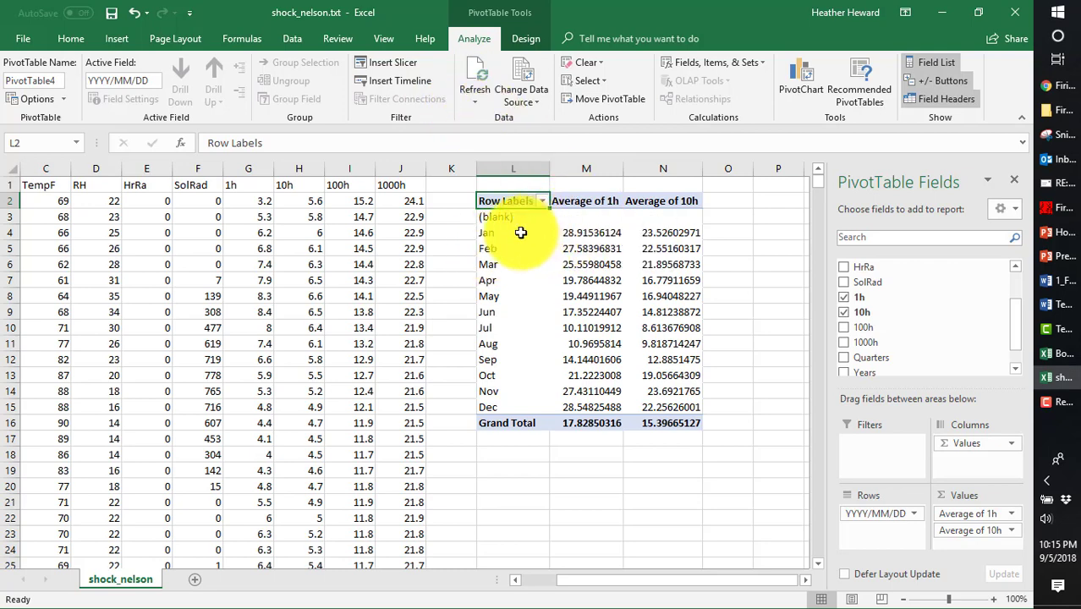
{"action": "left_click", "coordinate": [491, 235]}
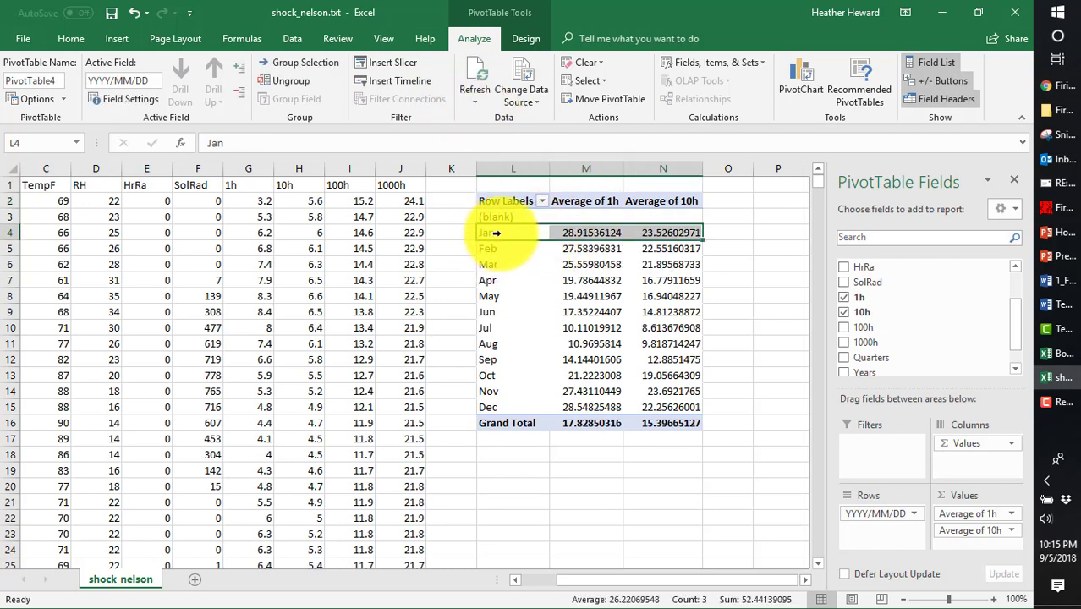
{"action": "left_click", "coordinate": [463, 70]}
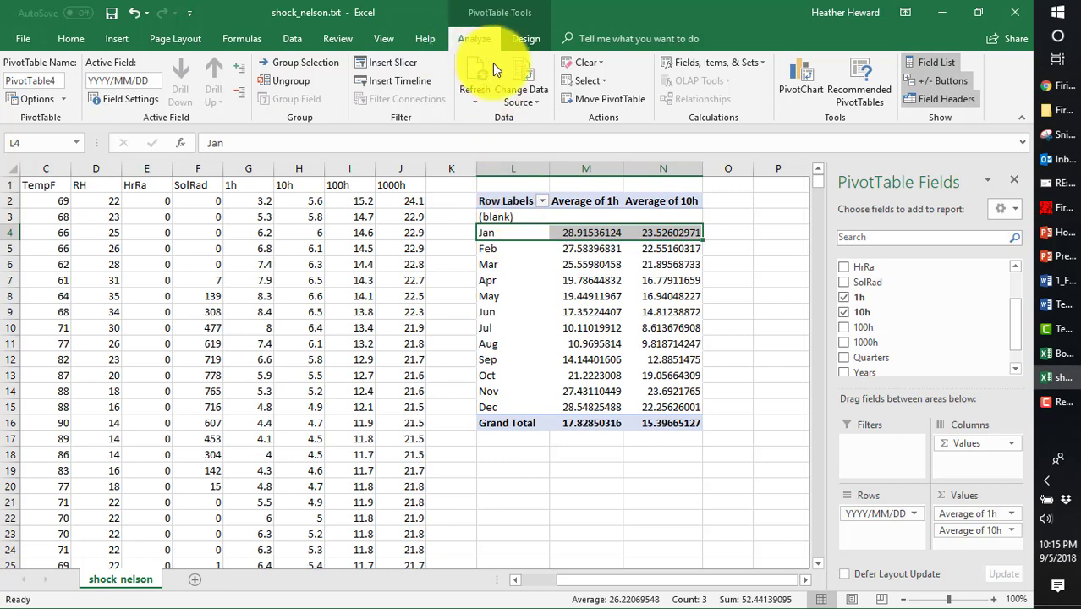
{"action": "left_click", "coordinate": [522, 39]}
{"action": "left_click", "coordinate": [473, 40]}
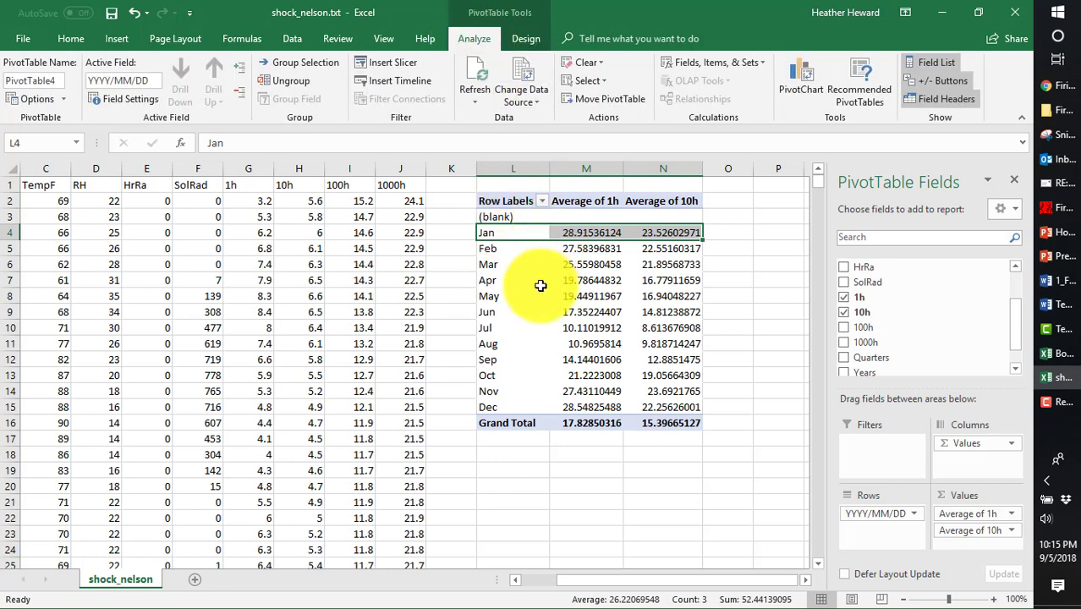
{"action": "left_click", "coordinate": [506, 233]}
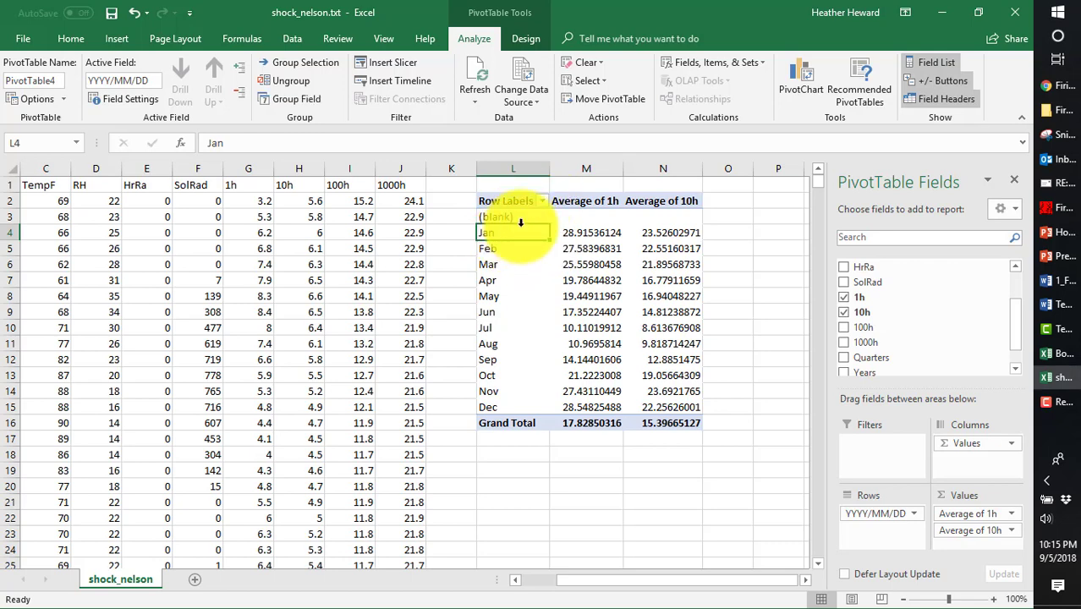
{"action": "left_click", "coordinate": [477, 264]}
{"action": "left_click", "coordinate": [512, 249]}
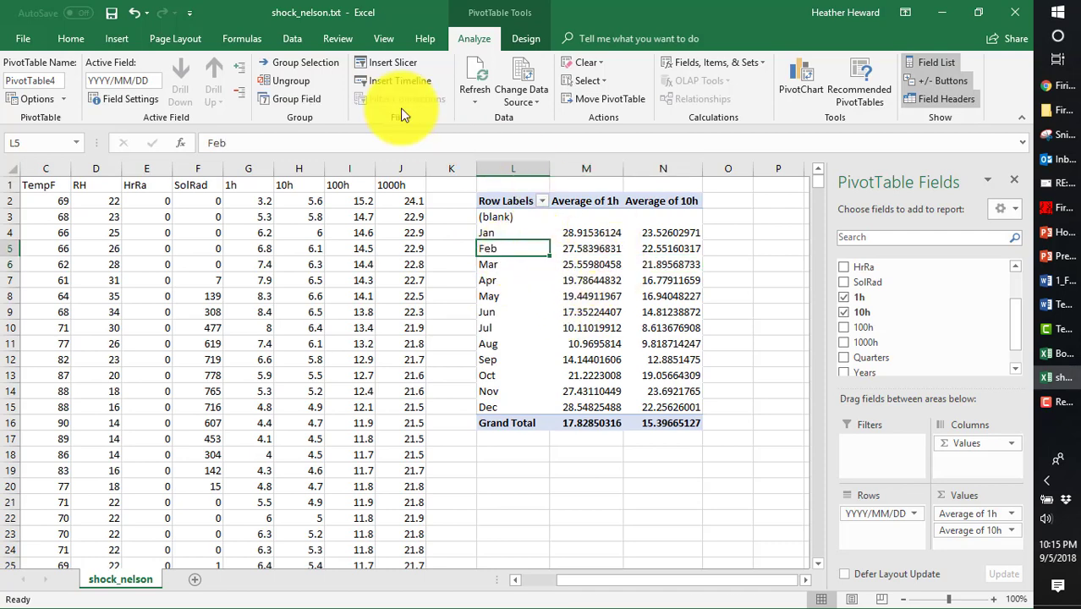
{"action": "left_click", "coordinate": [281, 80]}
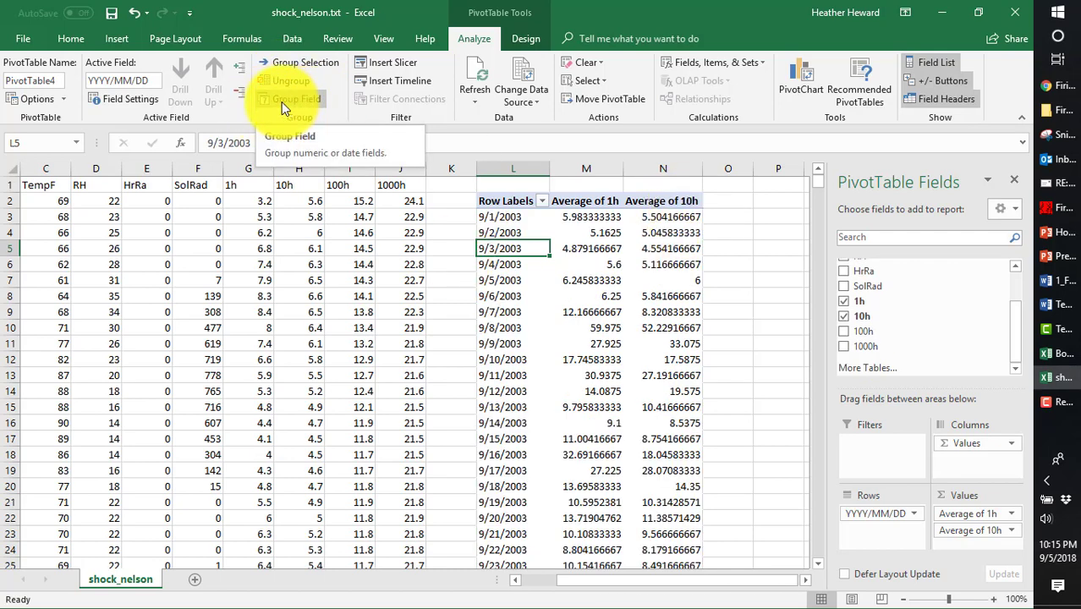
Group the PivotTable's date row labels by Days only, with Months deselected
{"action": "left_click", "coordinate": [507, 244]}
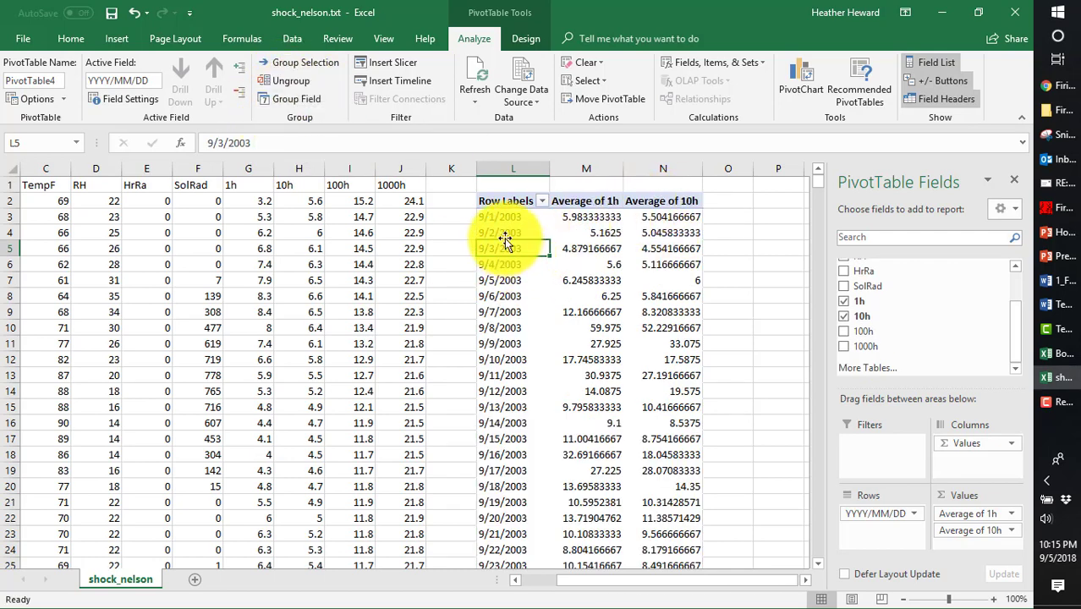
{"action": "left_click", "coordinate": [277, 101]}
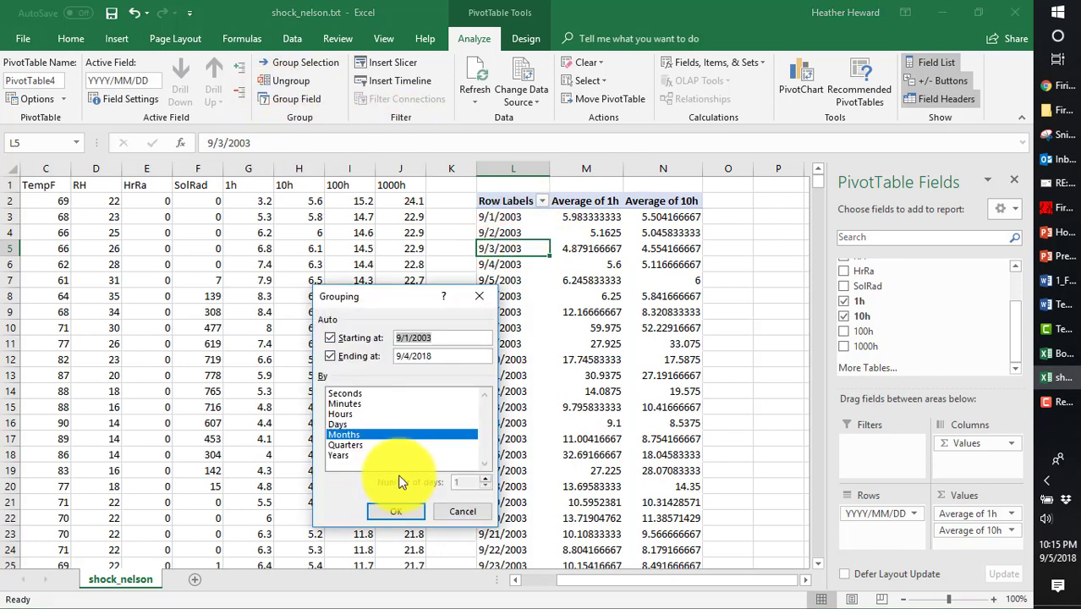
{"action": "left_click", "coordinate": [339, 422]}
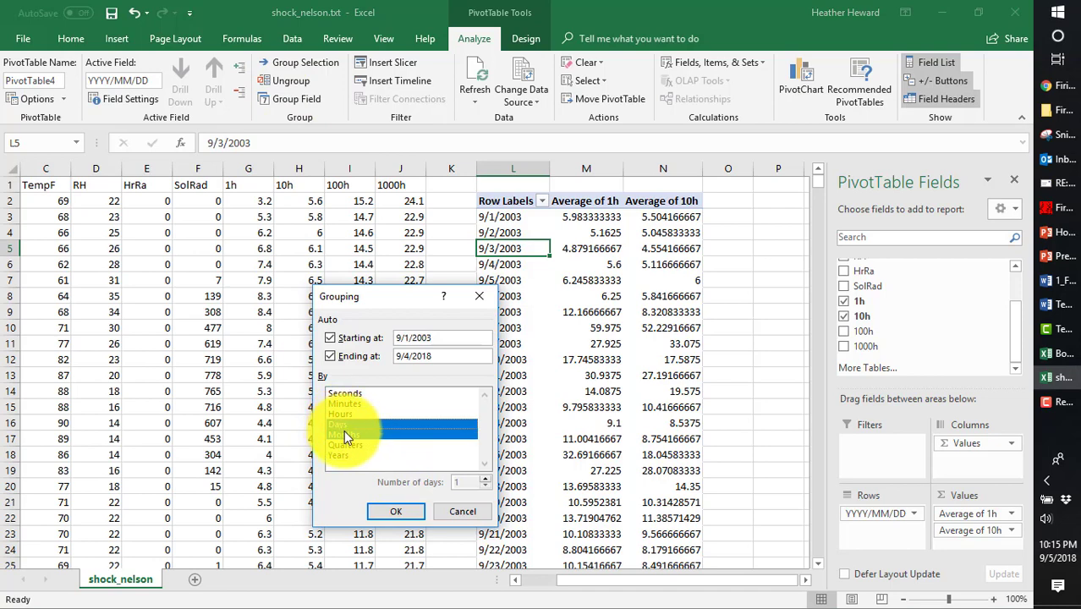
{"action": "left_click", "coordinate": [353, 433]}
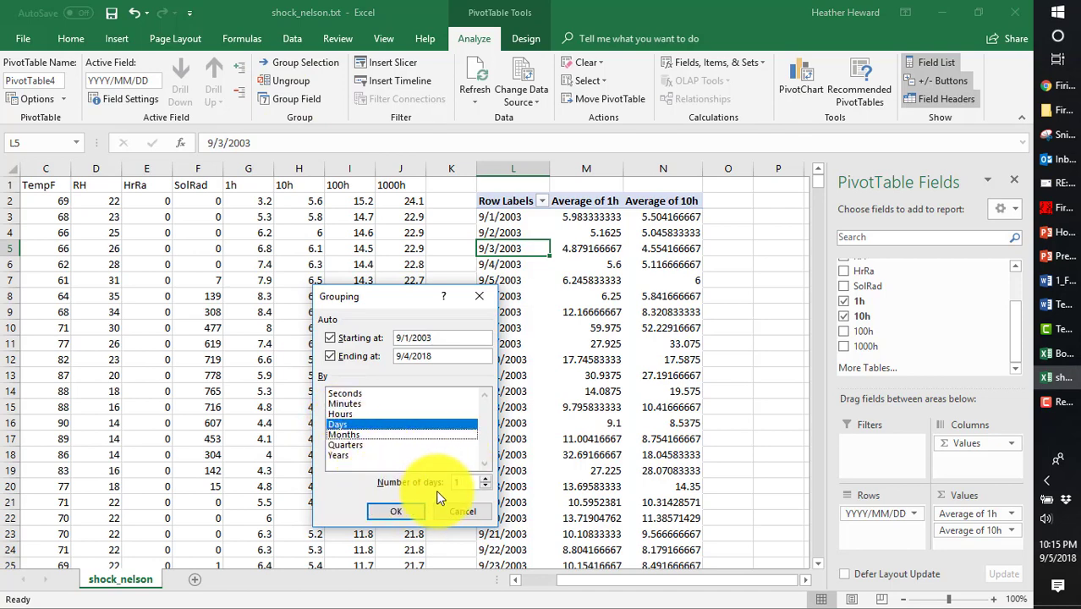
{"action": "left_click", "coordinate": [395, 513]}
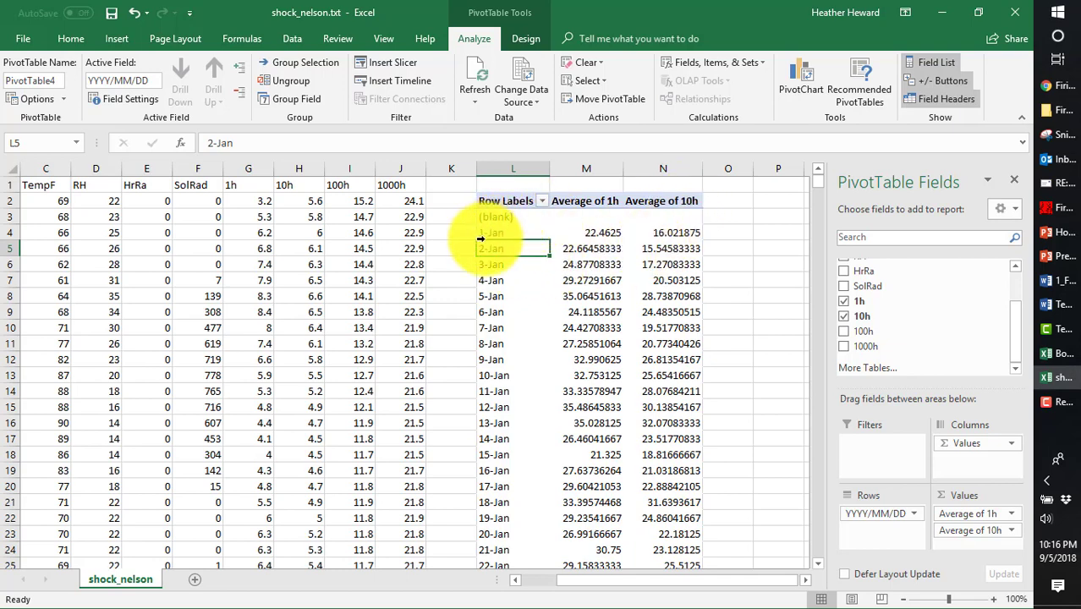
Copy the PivotTable's daily rows from 1-Jan to 31-Dec, excluding the blank and Grand Total rows, and paste them at cell P2
{"action": "left_click_drag", "start_coordinate": [483, 233], "coordinate": [691, 412]}
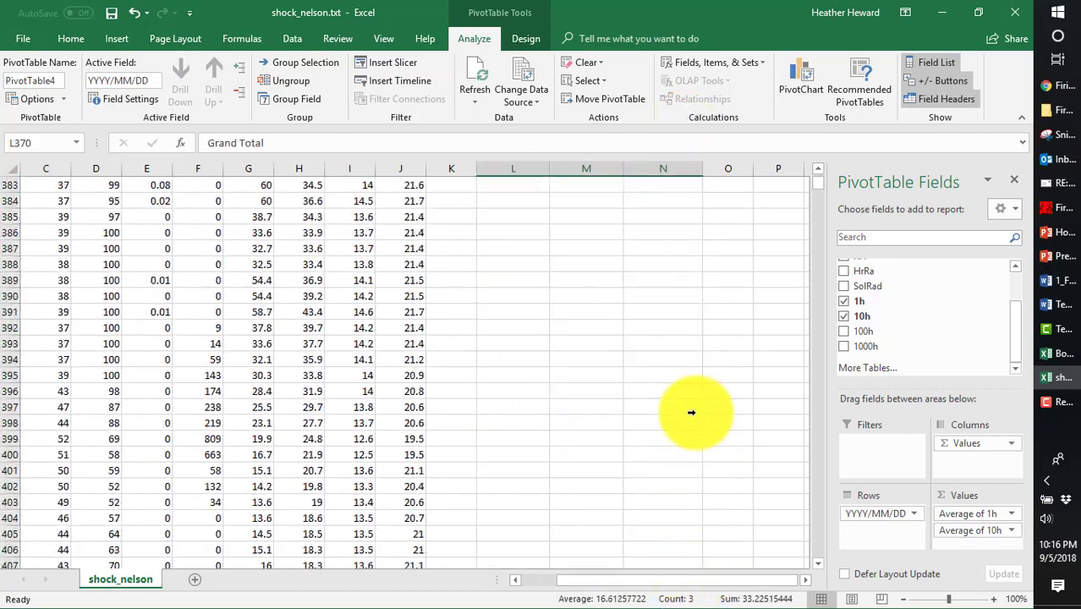
{"action": "scroll", "coordinate": [691, 345], "scroll_direction": "up", "scroll_amount": 7}
{"action": "left_click", "coordinate": [692, 406]}
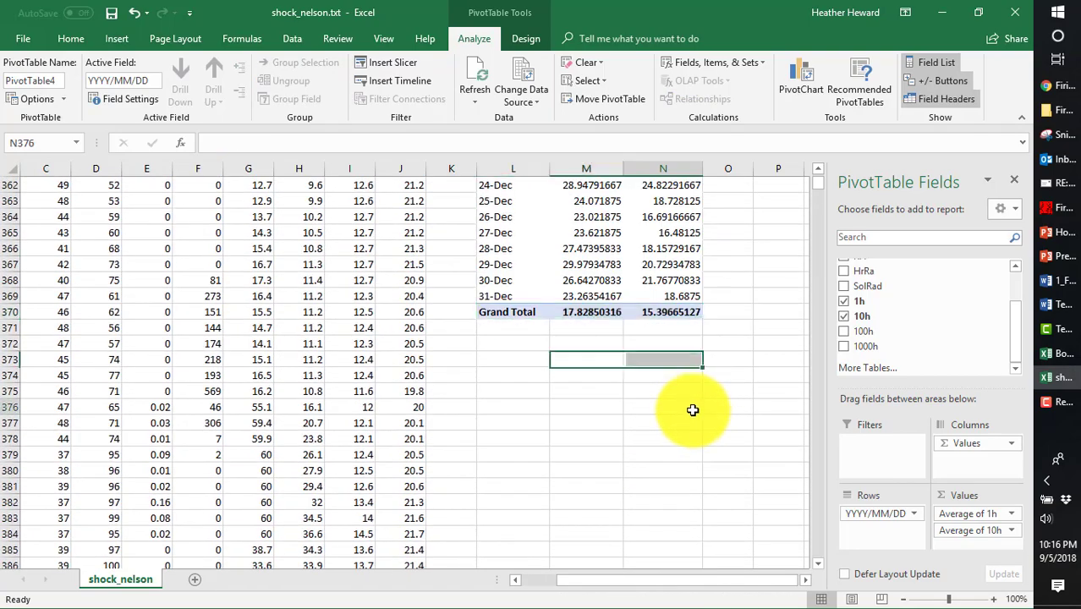
{"action": "left_click_drag", "start_coordinate": [693, 299], "coordinate": [493, 226]}
{"action": "key", "text": "ctrl+c"}
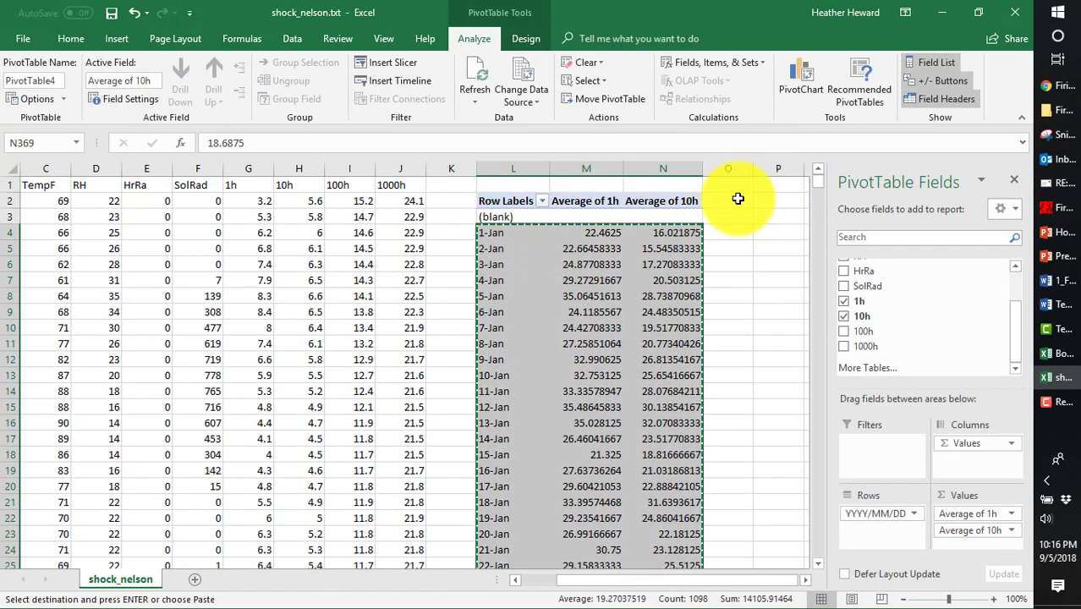
{"action": "left_click", "coordinate": [766, 203]}
{"action": "key", "text": "ctrl+v"}
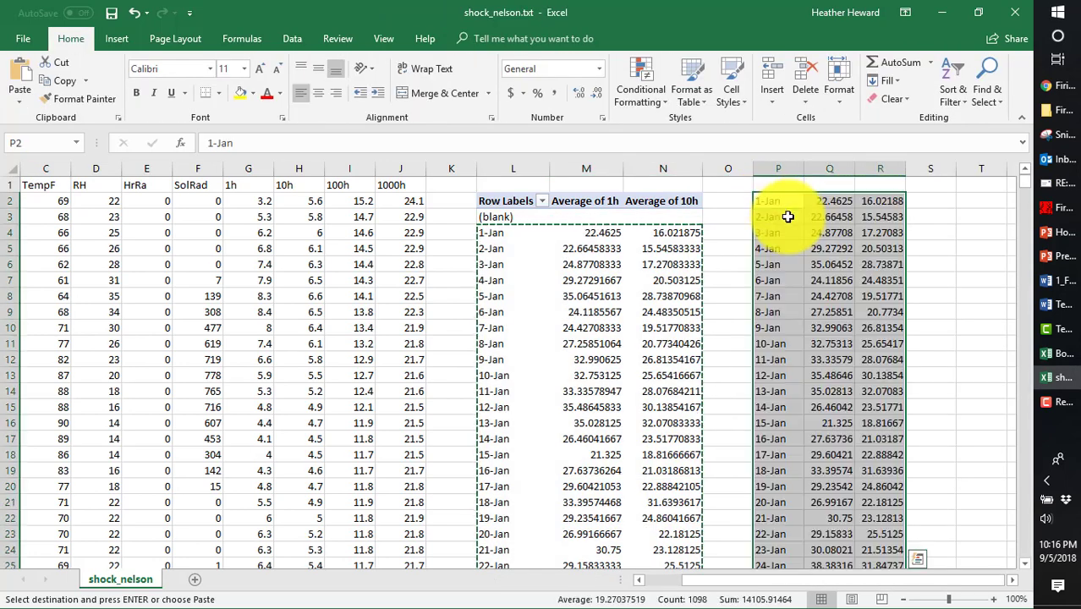
Enter the column headings Date, 1 hr and 10 hr in cells P1 to R1 above the pasted daily averages
{"action": "left_click", "coordinate": [776, 185]}
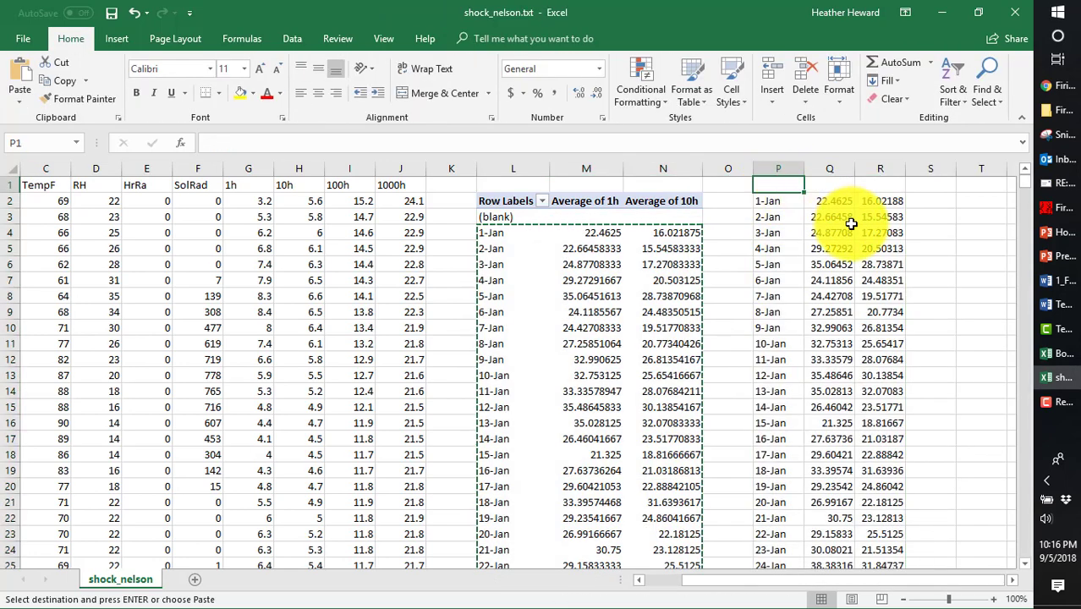
{"action": "type", "text": "Date"}
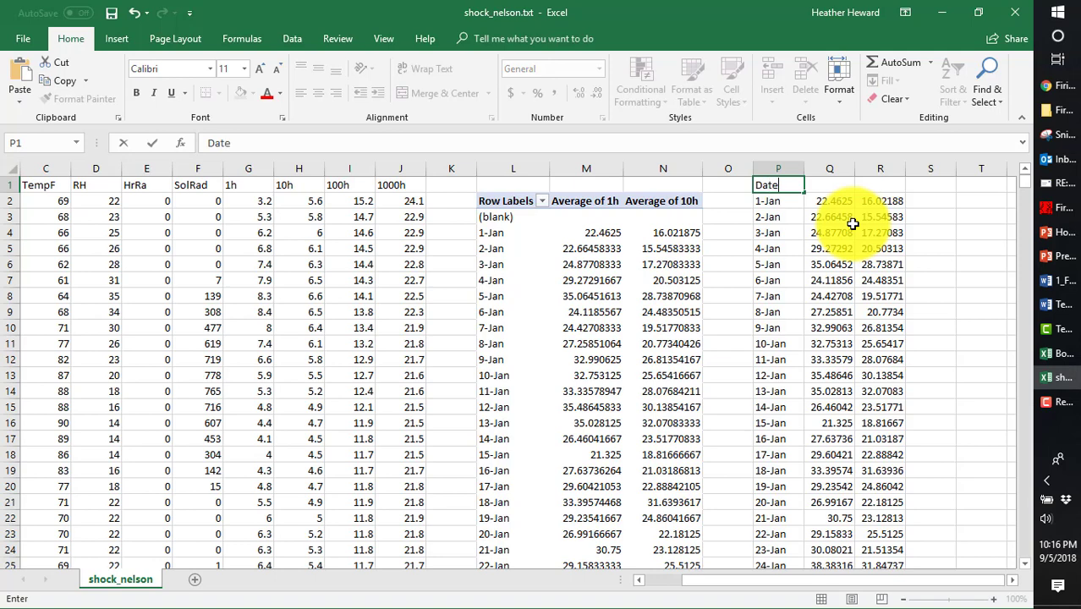
{"action": "key", "text": "Tab"}
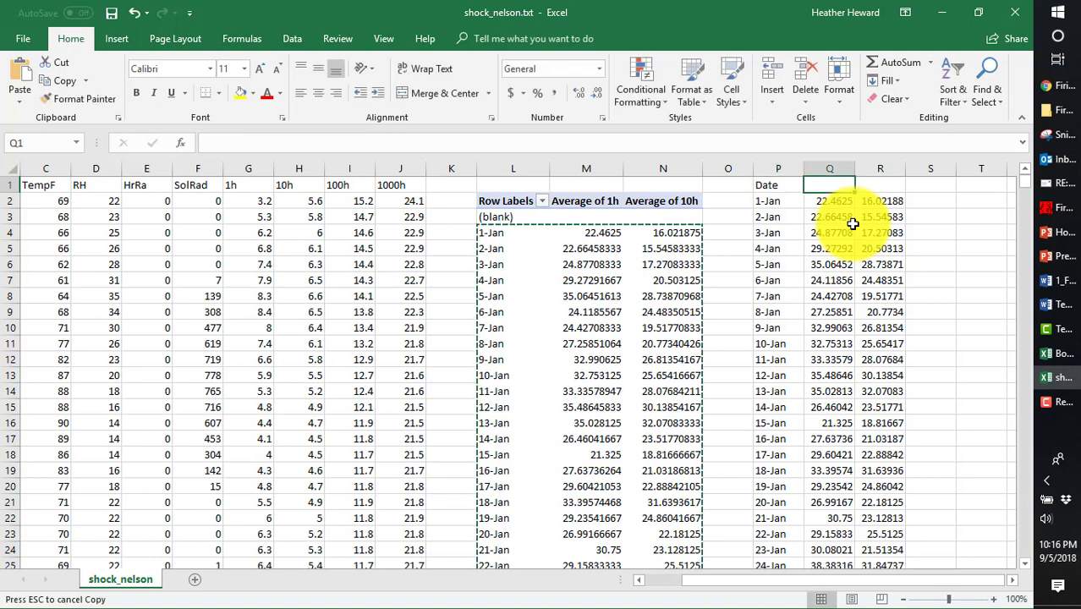
{"action": "type", "text": "1"}
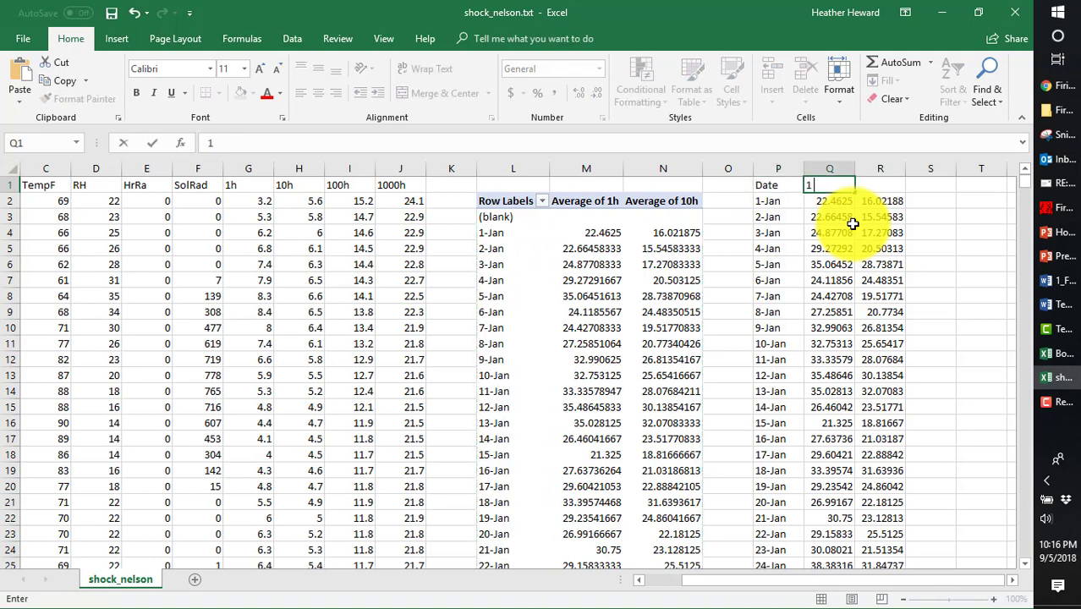
{"action": "type", "text": "1"}
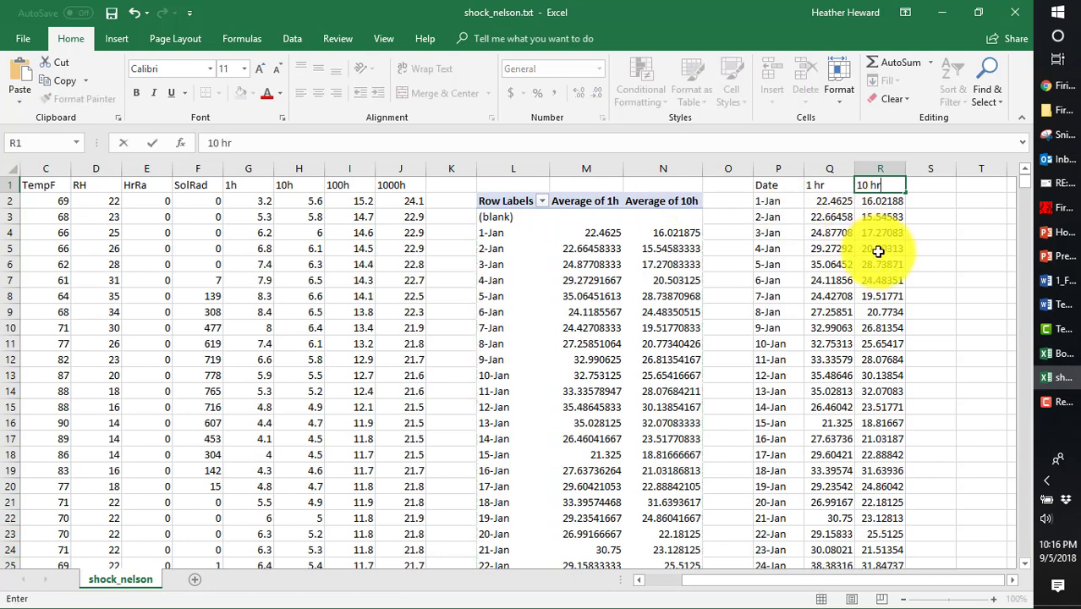
{"action": "left_click", "coordinate": [880, 248]}
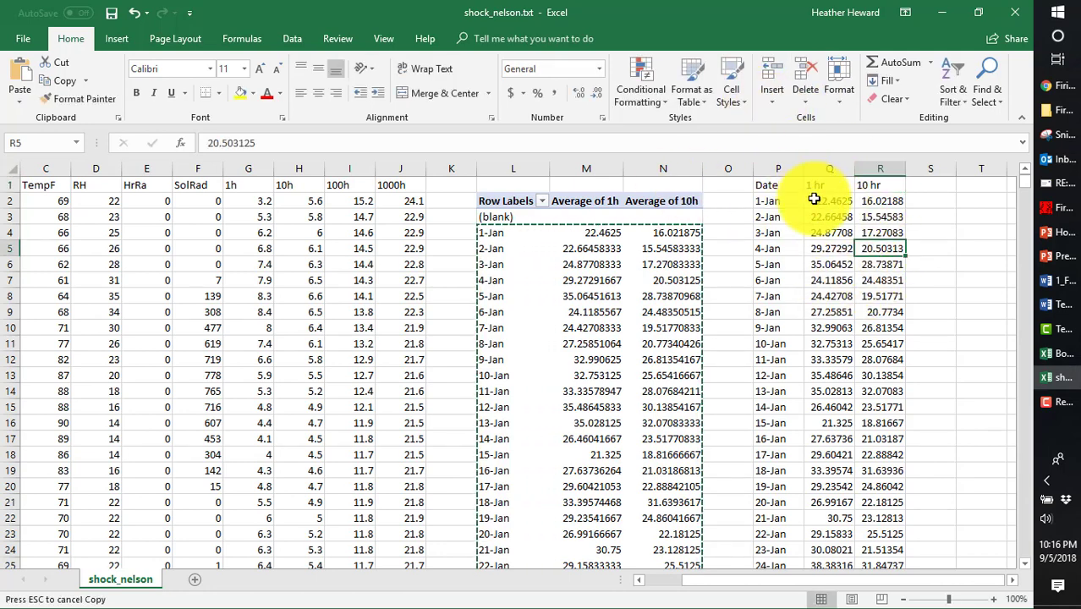
Insert a line chart of the daily 1 hr and 10 hr averages in P1:R367 and select its title text
{"action": "left_click_drag", "start_coordinate": [774, 184], "coordinate": [881, 524]}
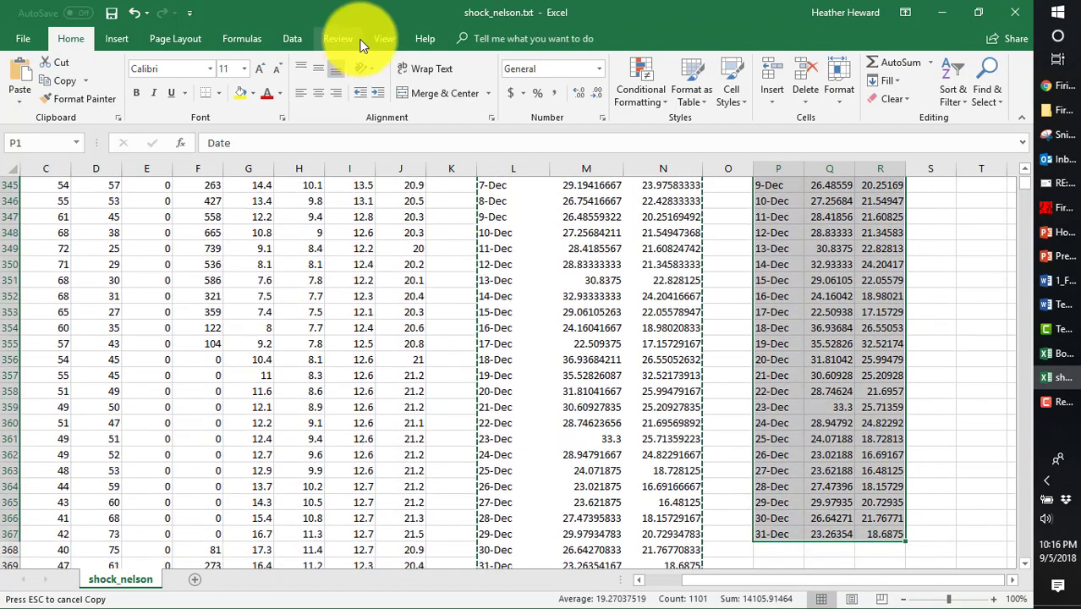
{"action": "left_click", "coordinate": [115, 38]}
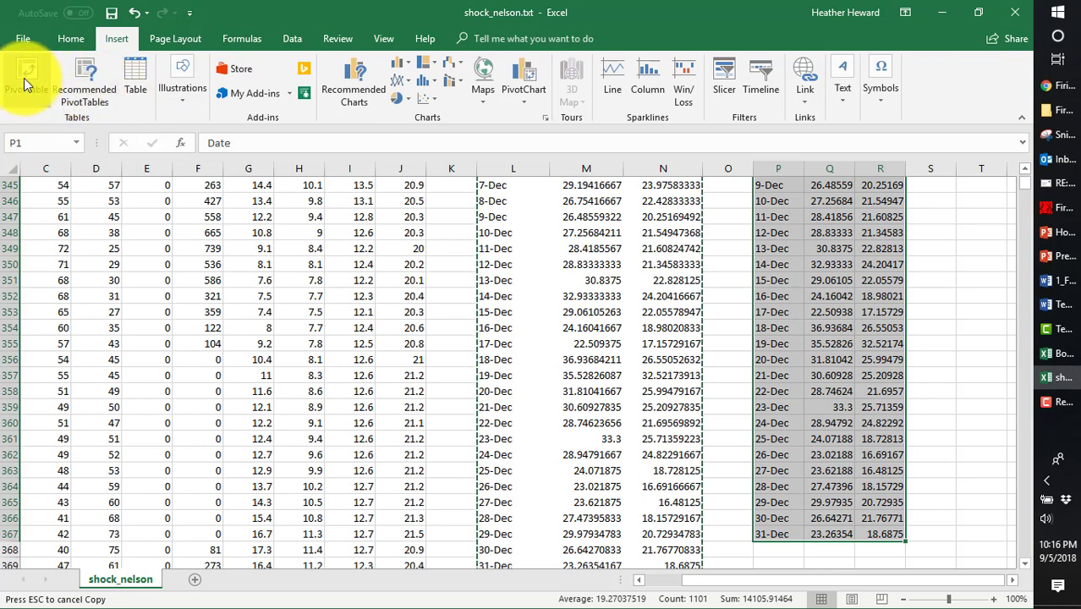
{"action": "left_click", "coordinate": [393, 84]}
{"action": "left_click", "coordinate": [423, 133]}
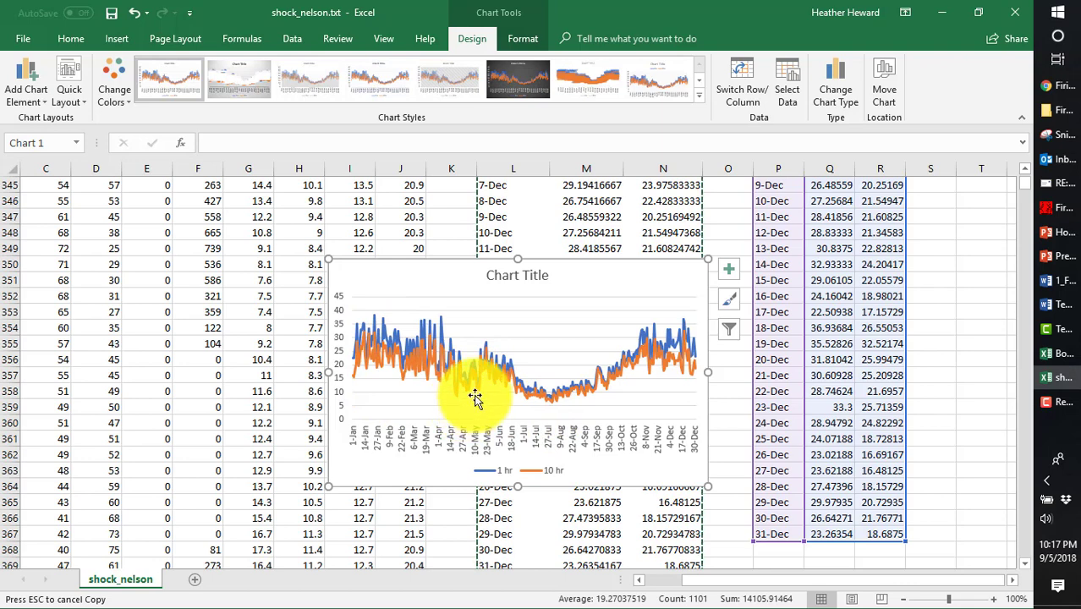
{"action": "left_click", "coordinate": [495, 278]}
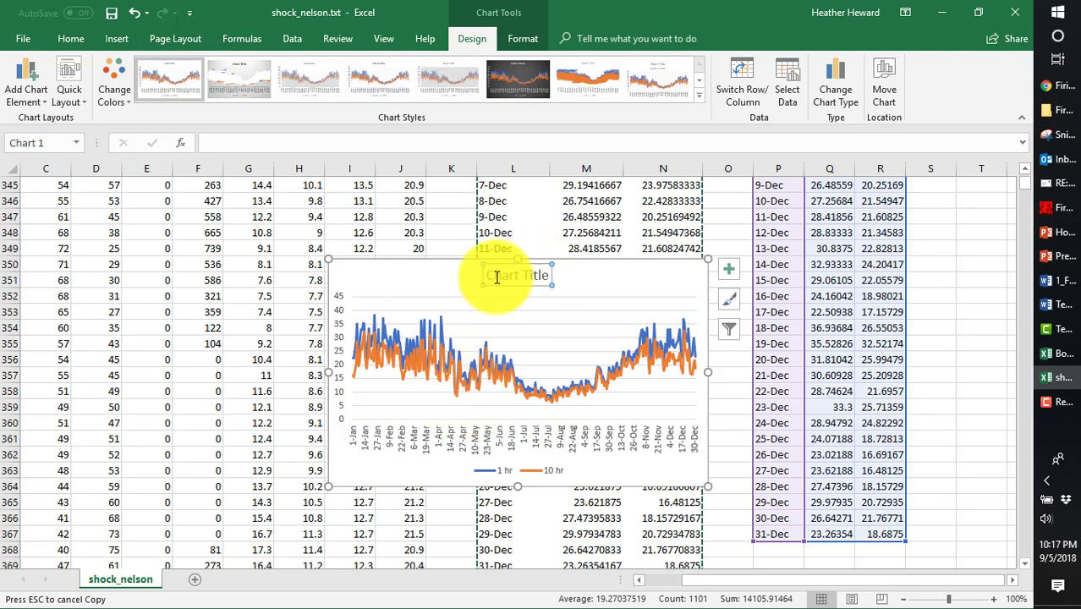
{"action": "left_click_drag", "start_coordinate": [489, 276], "coordinate": [552, 272]}
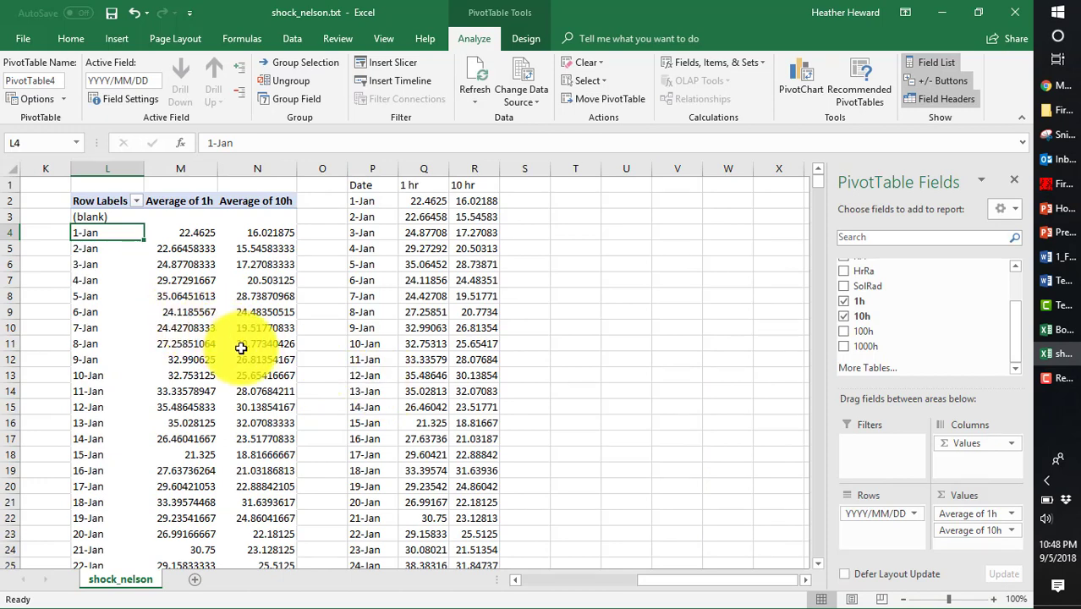
Create a PivotTable from the data in columns A to J, placed at cell T2 of the existing worksheet
{"action": "mouse_move", "coordinate": [241, 348]}
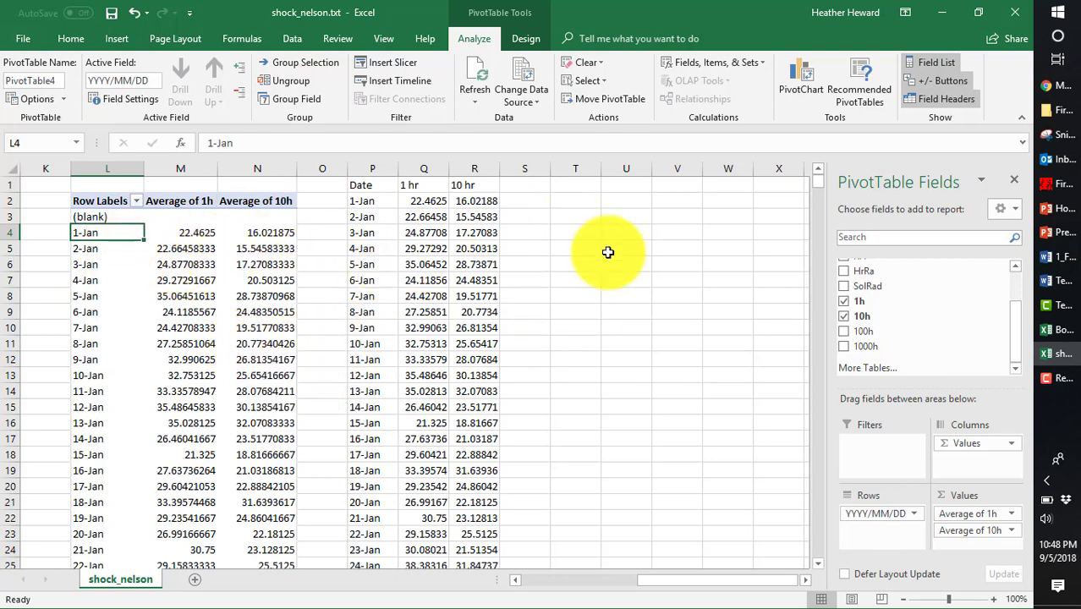
{"action": "left_click", "coordinate": [572, 200]}
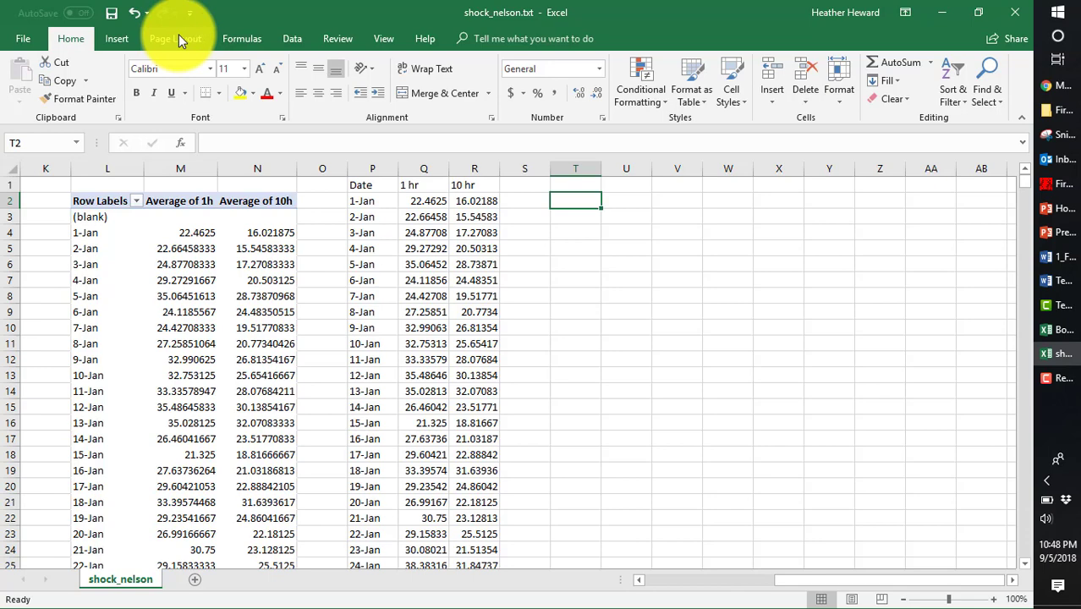
{"action": "left_click", "coordinate": [115, 40]}
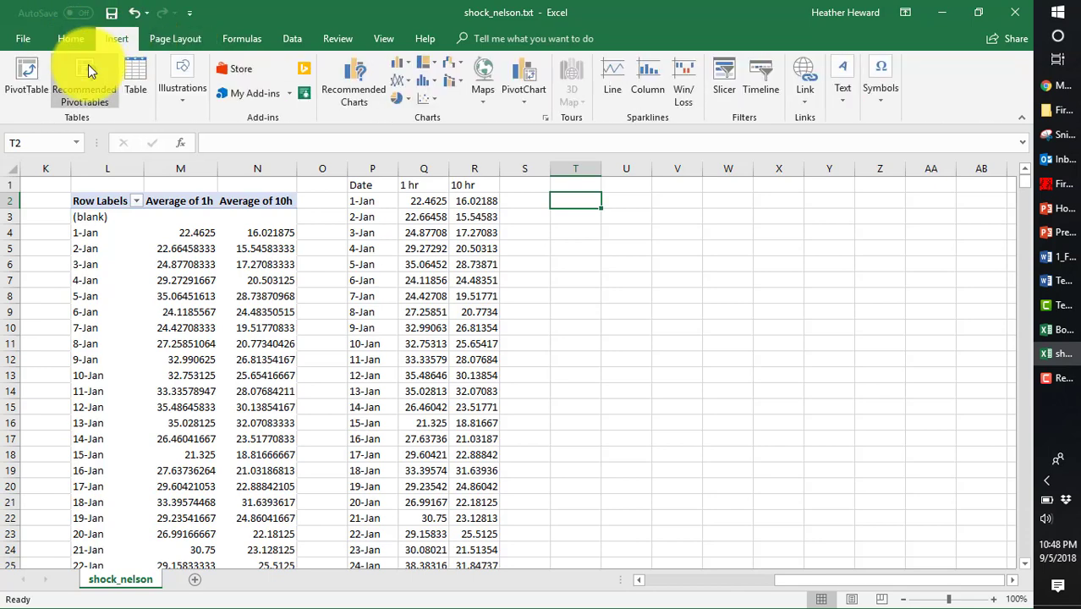
{"action": "left_click", "coordinate": [26, 77]}
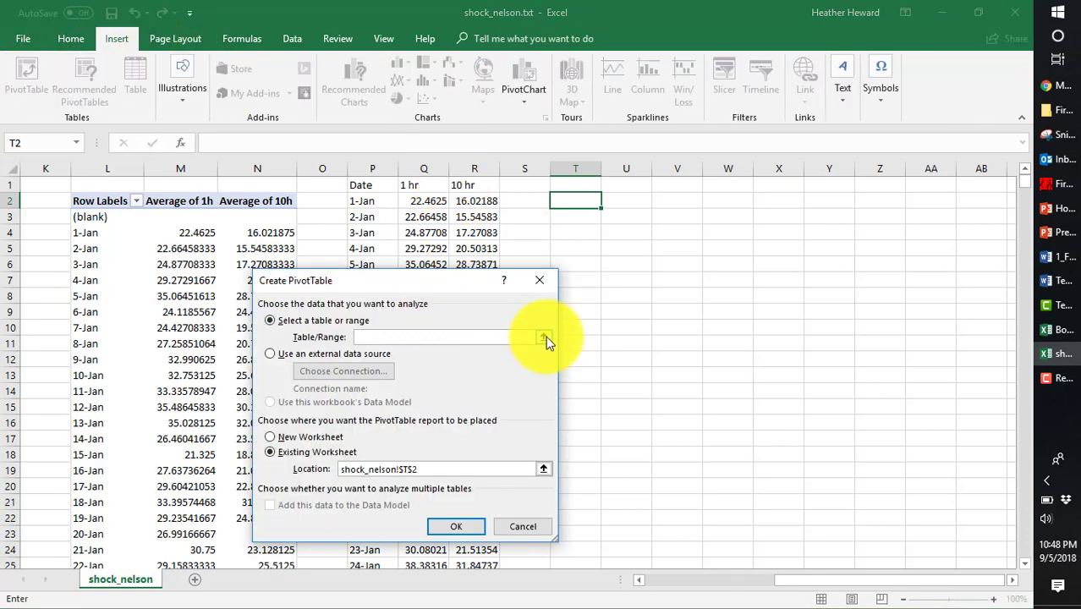
{"action": "left_click", "coordinate": [544, 337]}
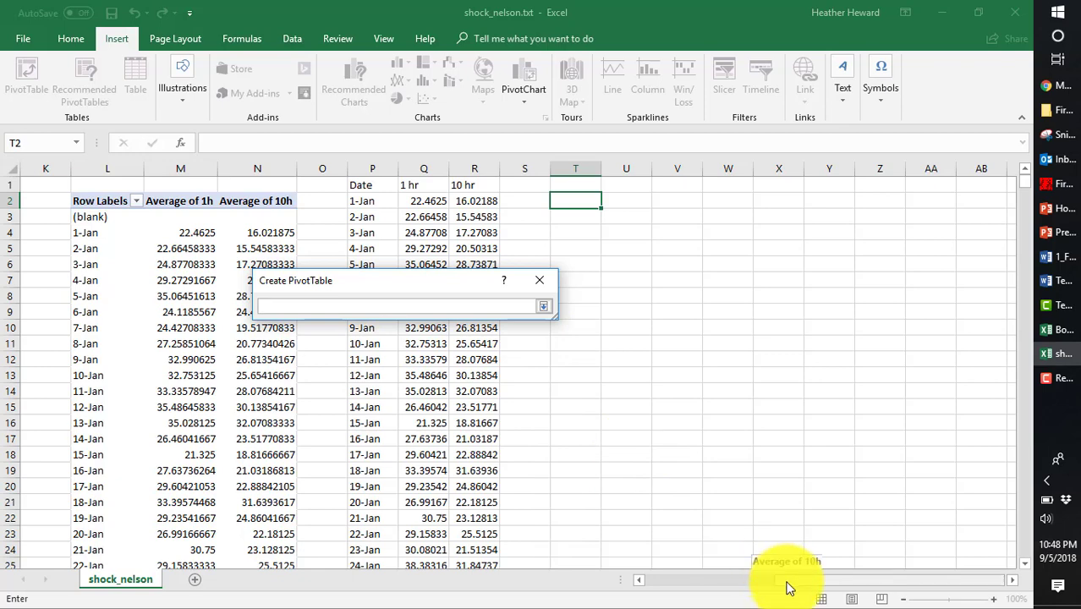
{"action": "left_click_drag", "start_coordinate": [786, 586], "coordinate": [609, 583]}
{"action": "left_click_drag", "start_coordinate": [51, 169], "coordinate": [523, 173]}
{"action": "left_click", "coordinate": [543, 306]}
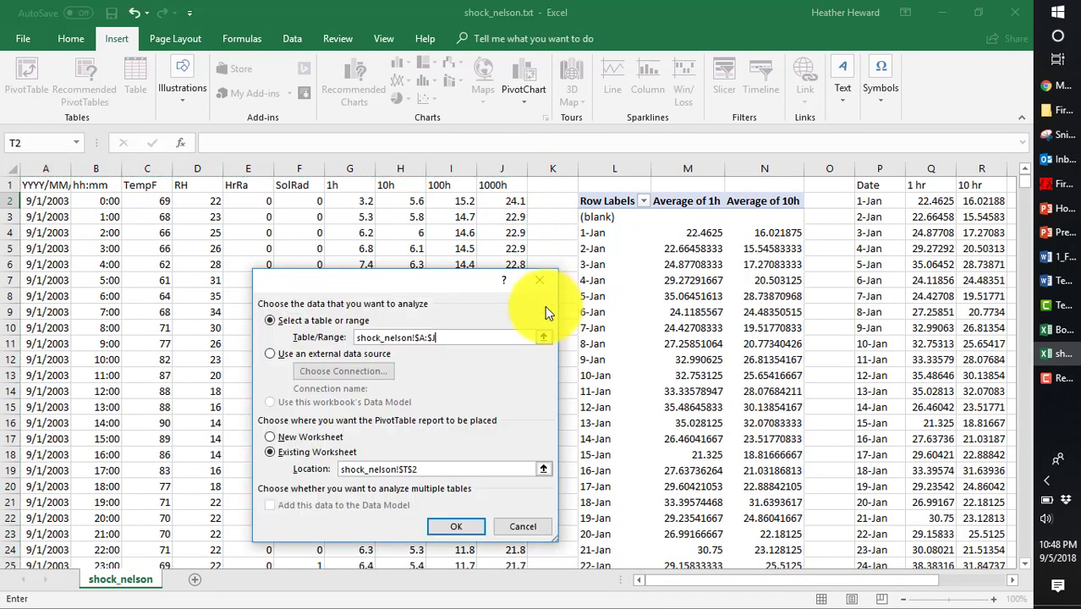
{"action": "left_click", "coordinate": [463, 526]}
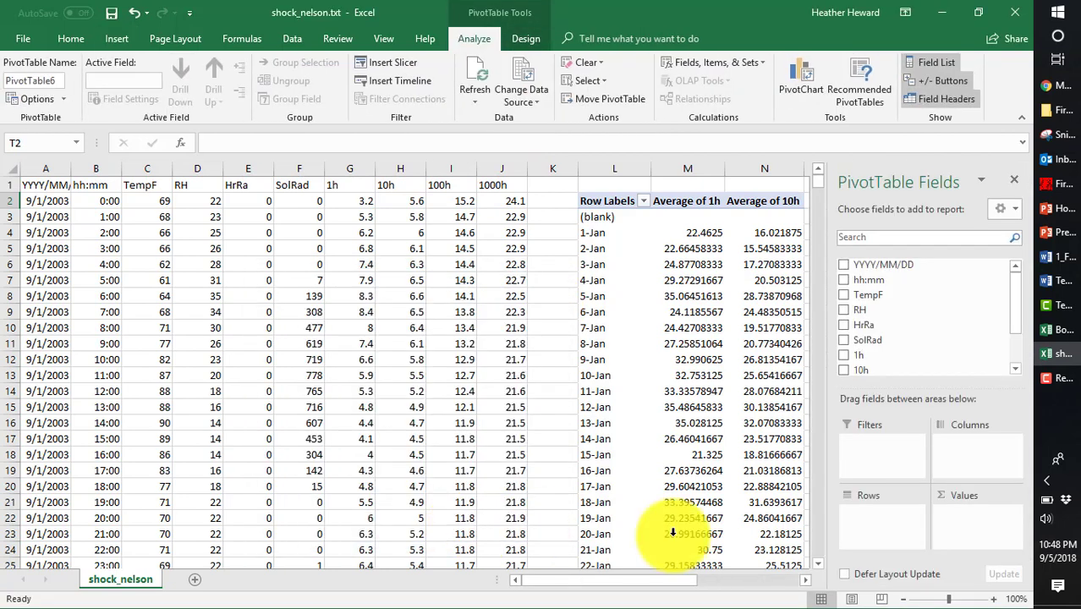
Add YYYY/MM/DD and hh:mm as row fields and 1h and 10h as value fields to the new PivotTable
{"action": "left_click", "coordinate": [844, 265]}
{"action": "left_click", "coordinate": [844, 280]}
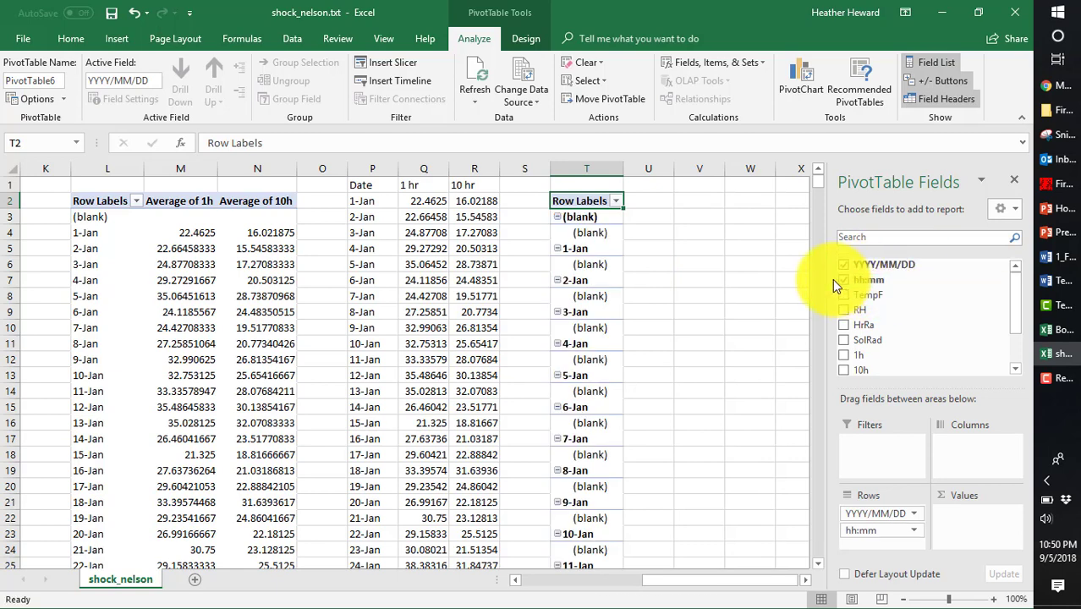
{"action": "left_click", "coordinate": [843, 354]}
{"action": "left_click", "coordinate": [844, 370]}
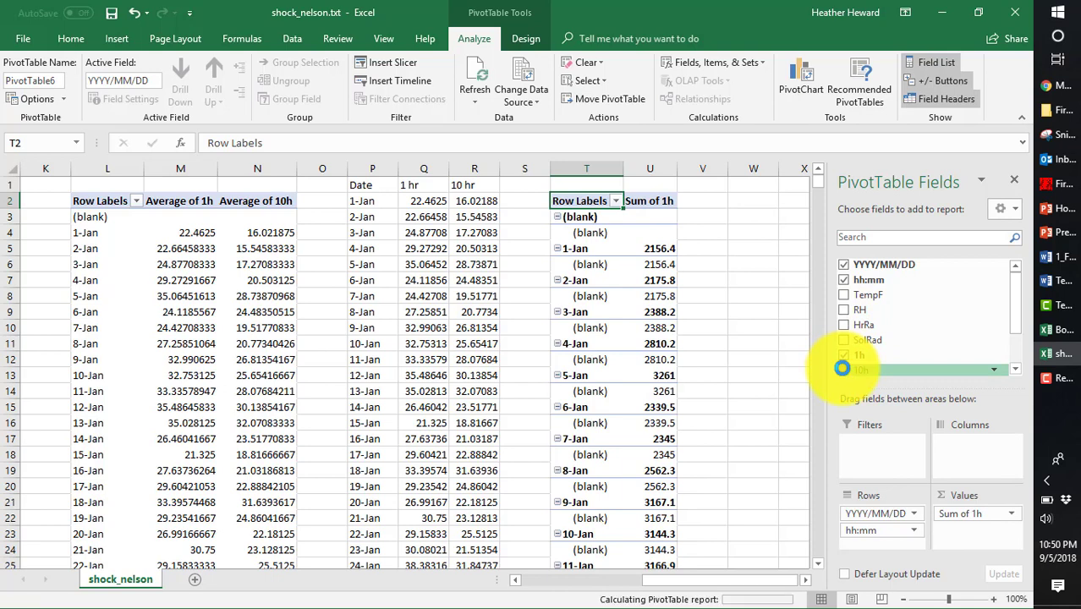
Summarize both the 1h and 10h value fields of the new PivotTable by Average
{"action": "left_click", "coordinate": [1010, 515]}
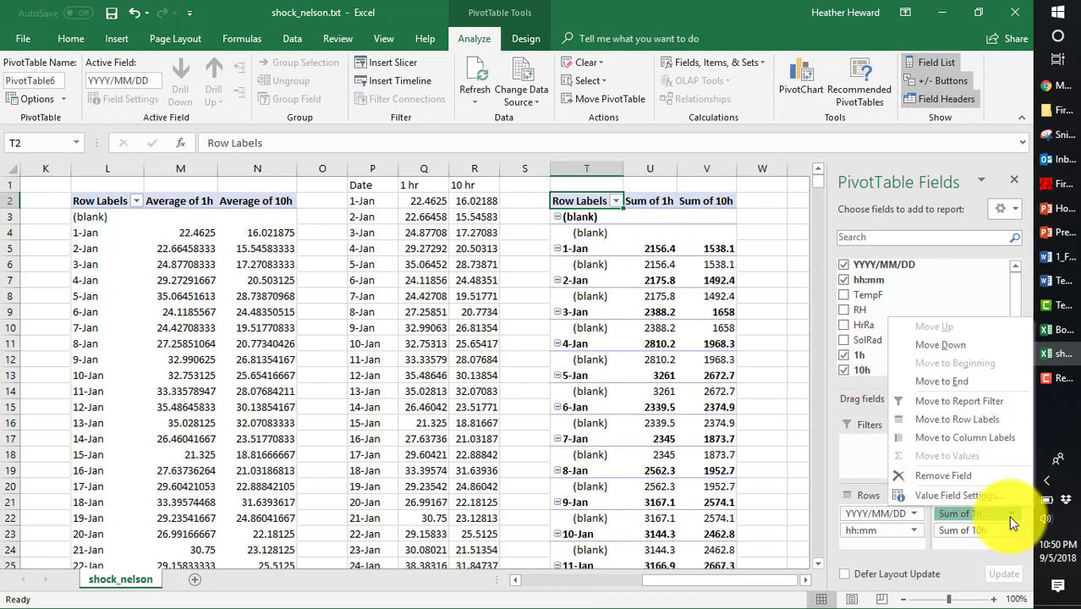
{"action": "left_click", "coordinate": [953, 500]}
{"action": "left_click", "coordinate": [289, 443]}
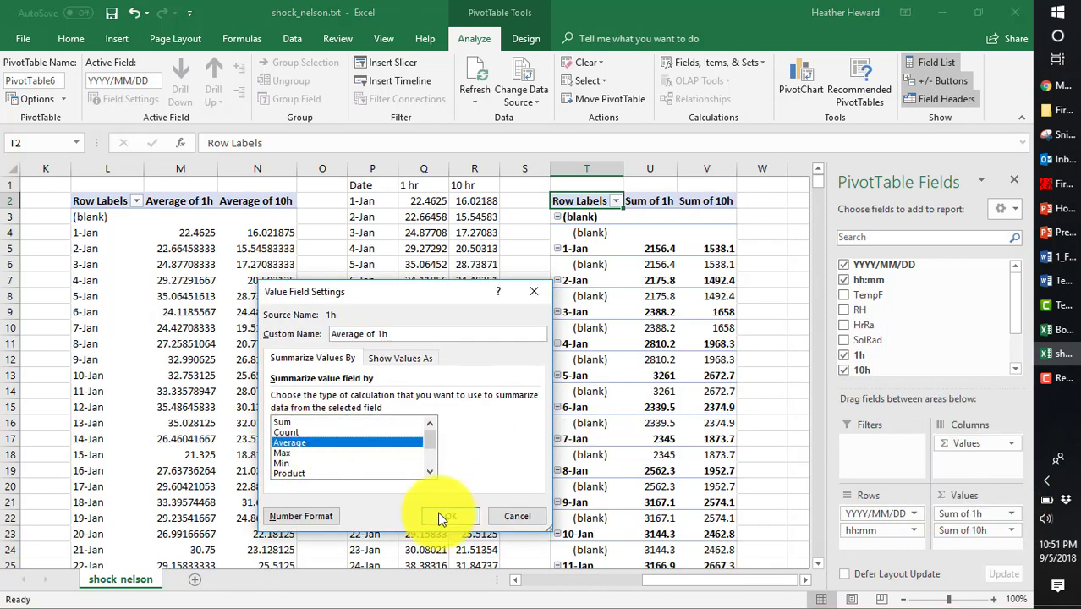
{"action": "left_click", "coordinate": [451, 518]}
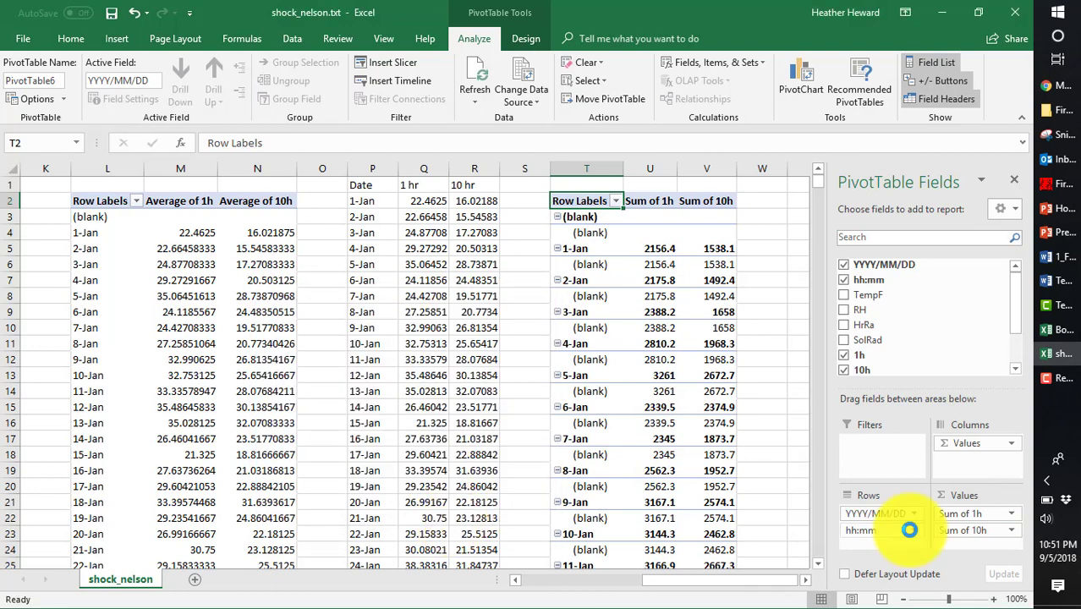
{"action": "left_click", "coordinate": [1012, 531]}
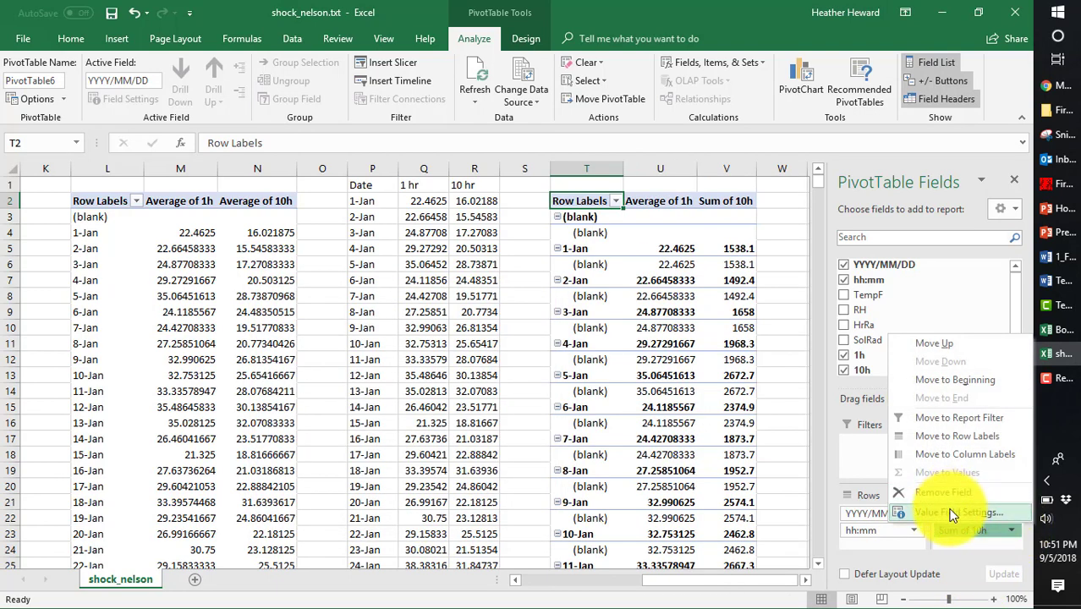
{"action": "left_click", "coordinate": [953, 510]}
{"action": "left_click", "coordinate": [292, 443]}
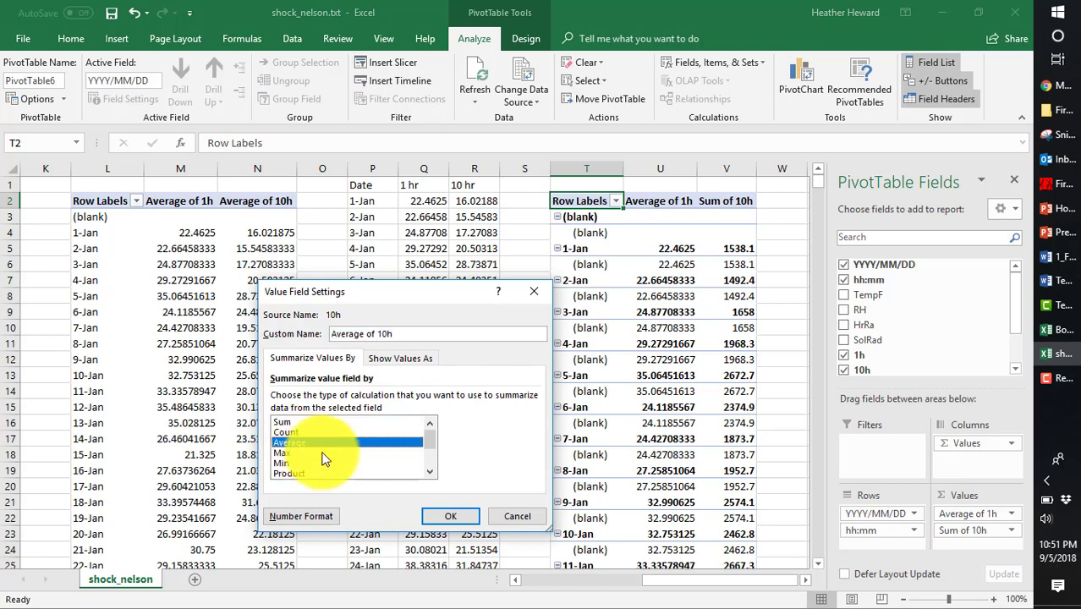
{"action": "left_click", "coordinate": [448, 516]}
Group the new PivotTable's date row labels by Hours and Months, with Days deselected
{"action": "left_click", "coordinate": [631, 265]}
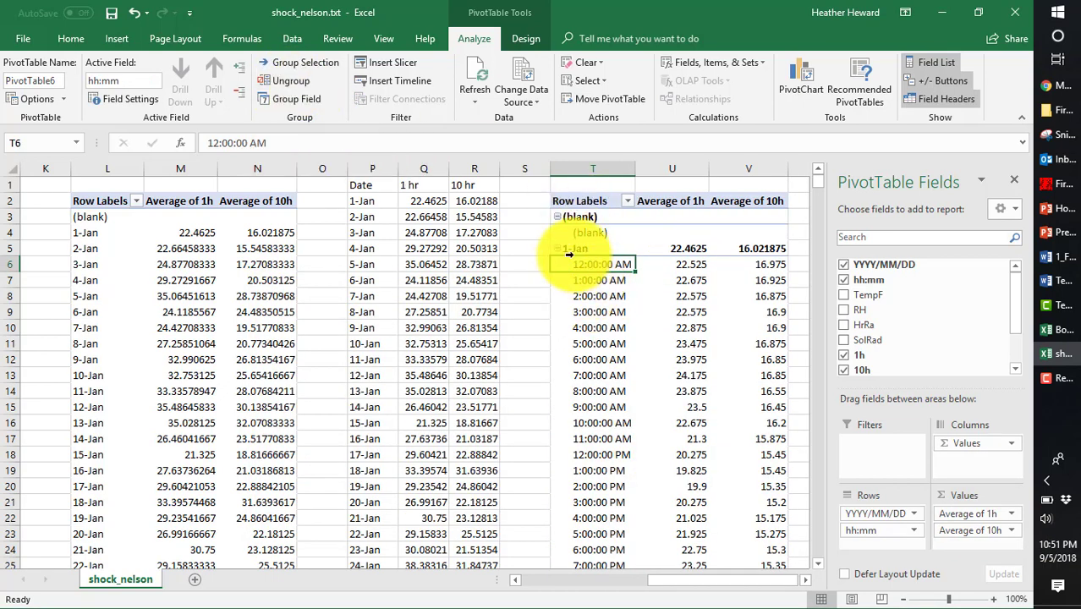
{"action": "scroll", "coordinate": [580, 252], "scroll_direction": "down", "scroll_amount": 2}
{"action": "scroll", "coordinate": [582, 252], "scroll_direction": "up", "scroll_amount": 2}
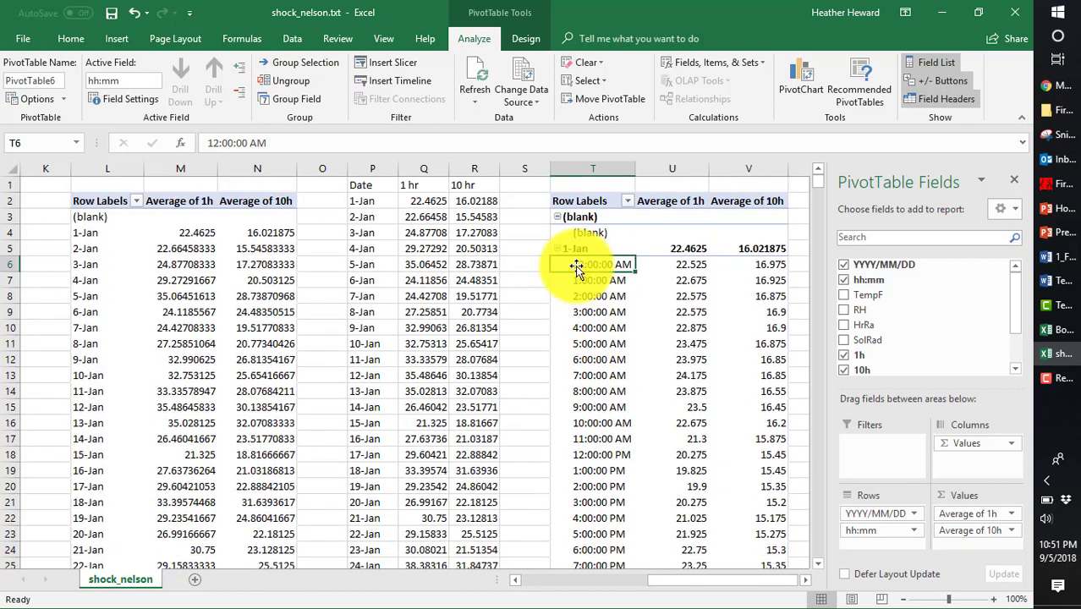
{"action": "left_click", "coordinate": [578, 249]}
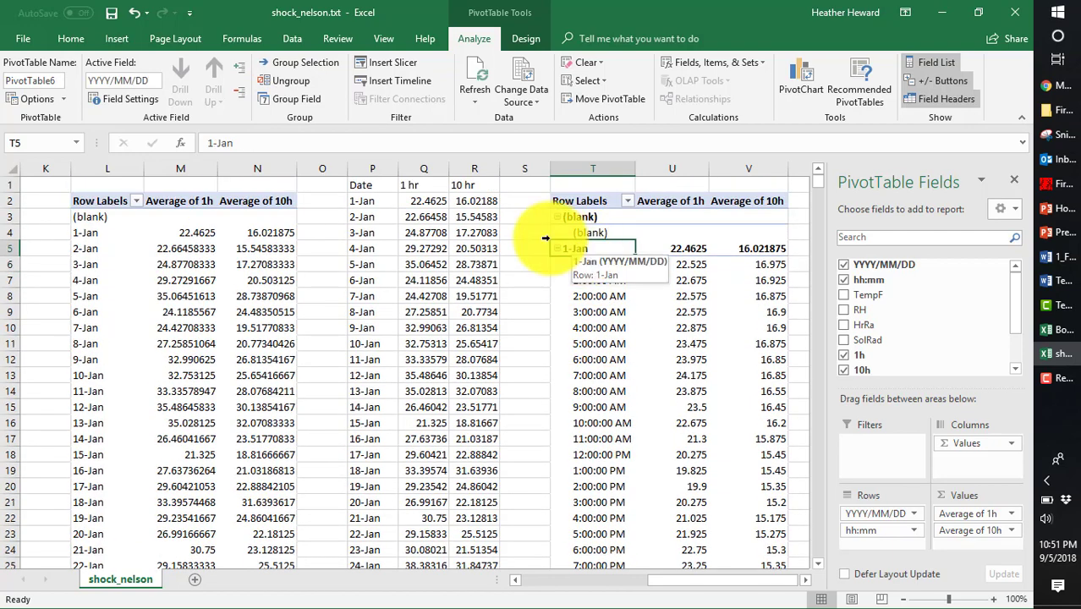
{"action": "left_click", "coordinate": [309, 67]}
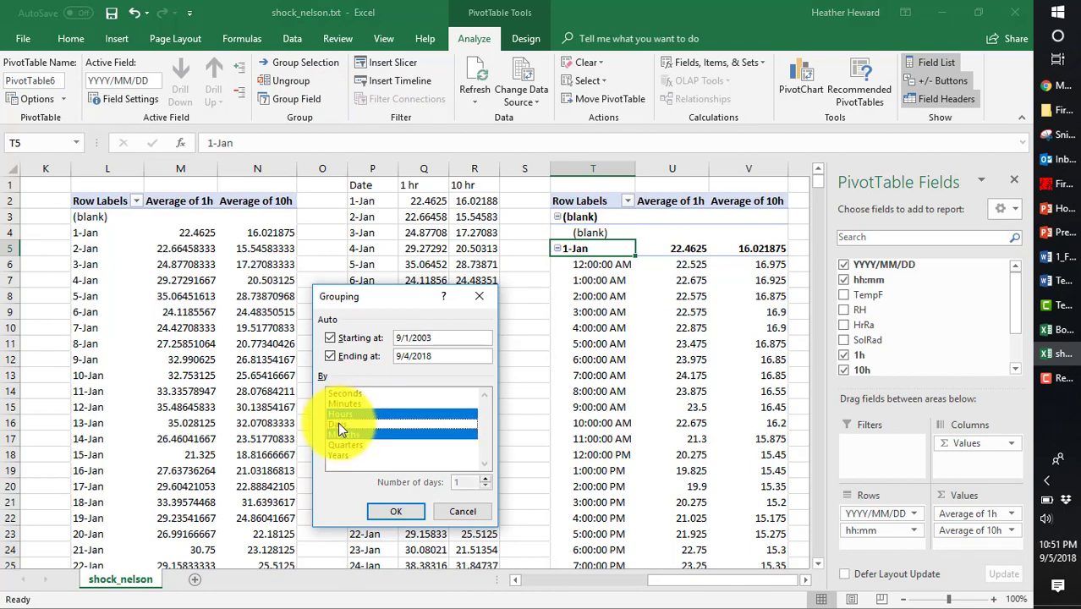
{"action": "left_click", "coordinate": [396, 511]}
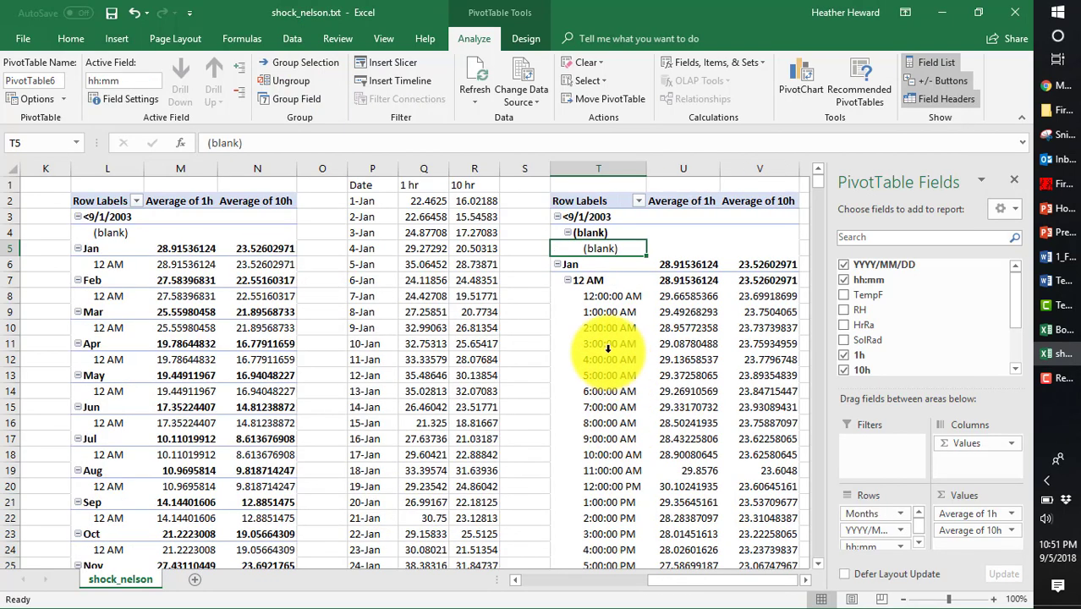
{"action": "scroll", "coordinate": [607, 348], "scroll_direction": "down", "scroll_amount": 6}
{"action": "scroll", "coordinate": [607, 348], "scroll_direction": "up", "scroll_amount": 4}
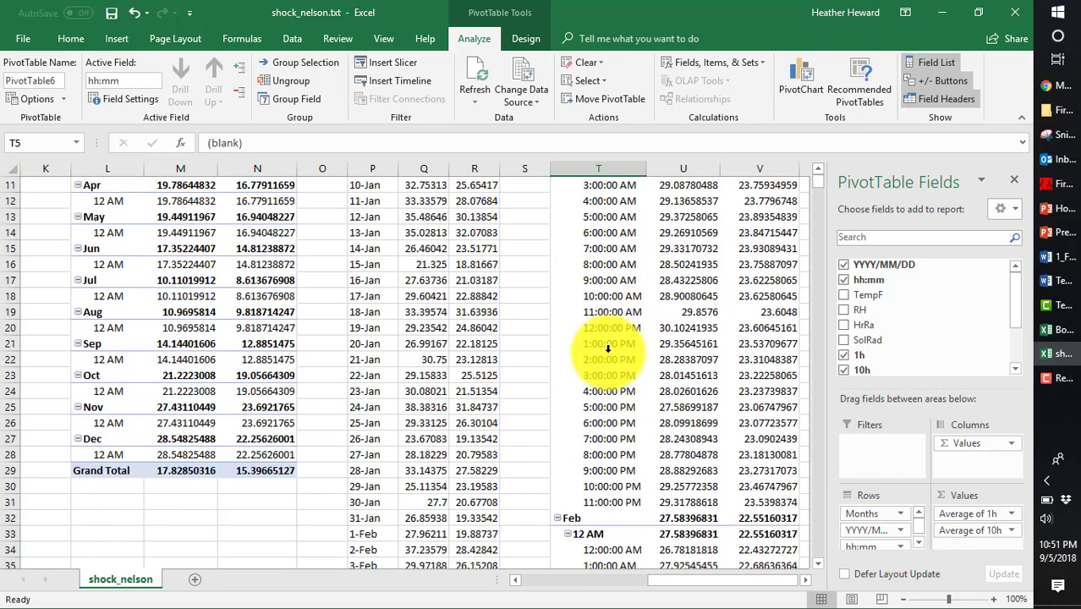
{"action": "scroll", "coordinate": [607, 348], "scroll_direction": "up", "scroll_amount": 2}
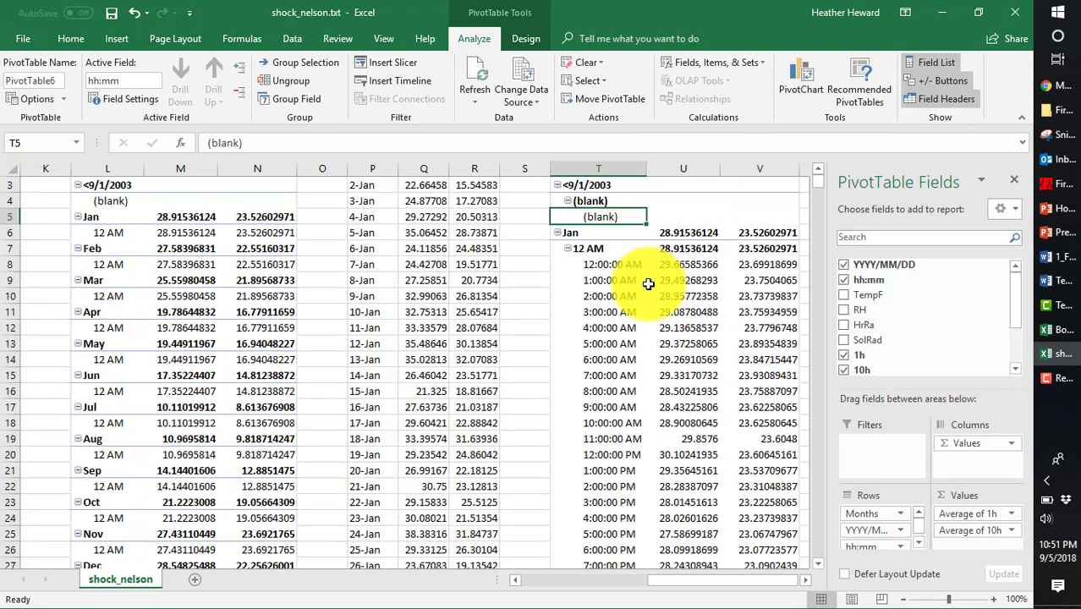
{"action": "scroll", "coordinate": [630, 349], "scroll_direction": "down", "scroll_amount": 3}
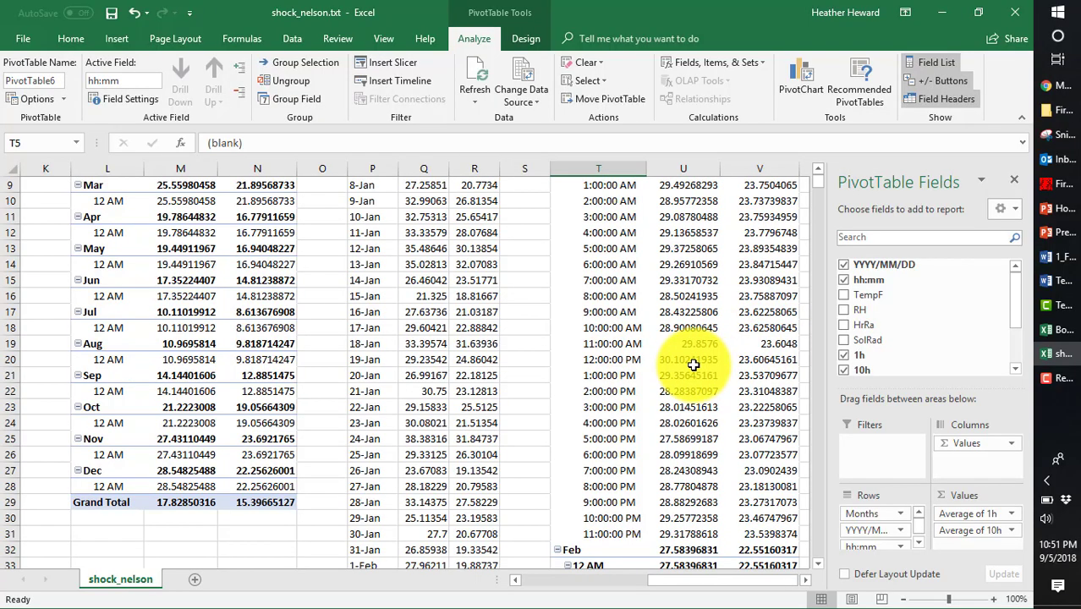
Copy the October hourly rows from 12:00:00 AM to 11:00:00 PM with both averages and paste them at cell X6
{"action": "scroll", "coordinate": [694, 364], "scroll_direction": "down", "scroll_amount": 6}
{"action": "scroll", "coordinate": [694, 364], "scroll_direction": "down", "scroll_amount": 20}
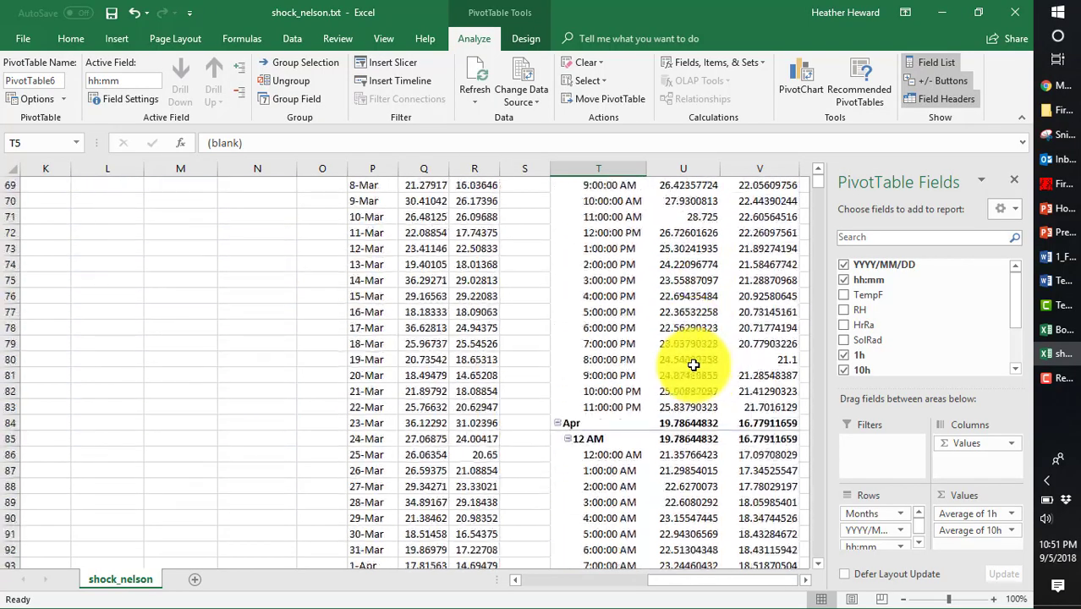
{"action": "scroll", "coordinate": [694, 364], "scroll_direction": "down", "scroll_amount": 20}
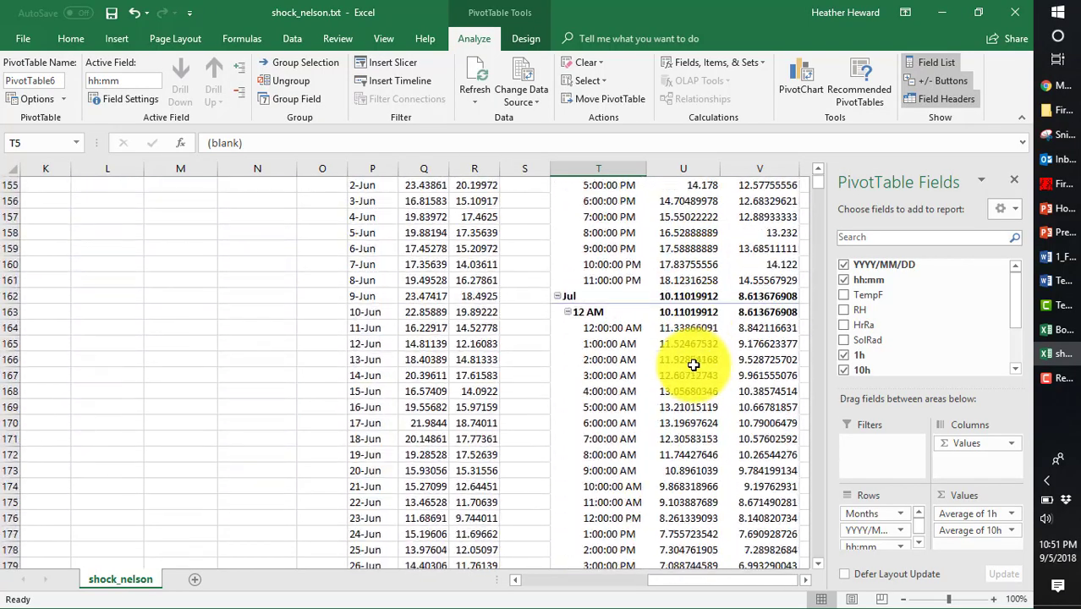
{"action": "scroll", "coordinate": [693, 364], "scroll_direction": "down", "scroll_amount": 17}
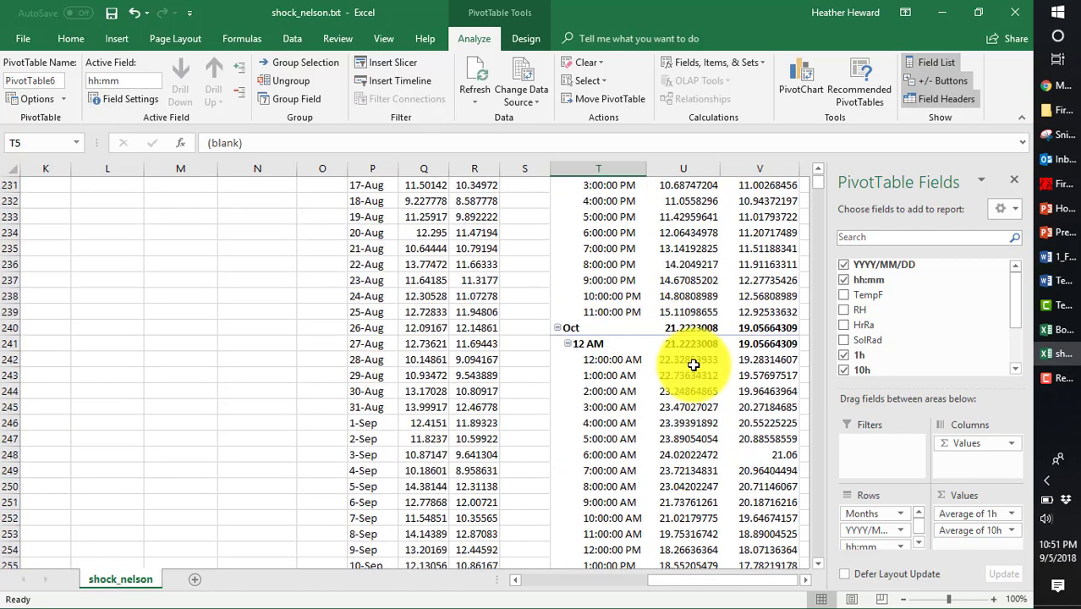
{"action": "scroll", "coordinate": [693, 363], "scroll_direction": "up", "scroll_amount": 1}
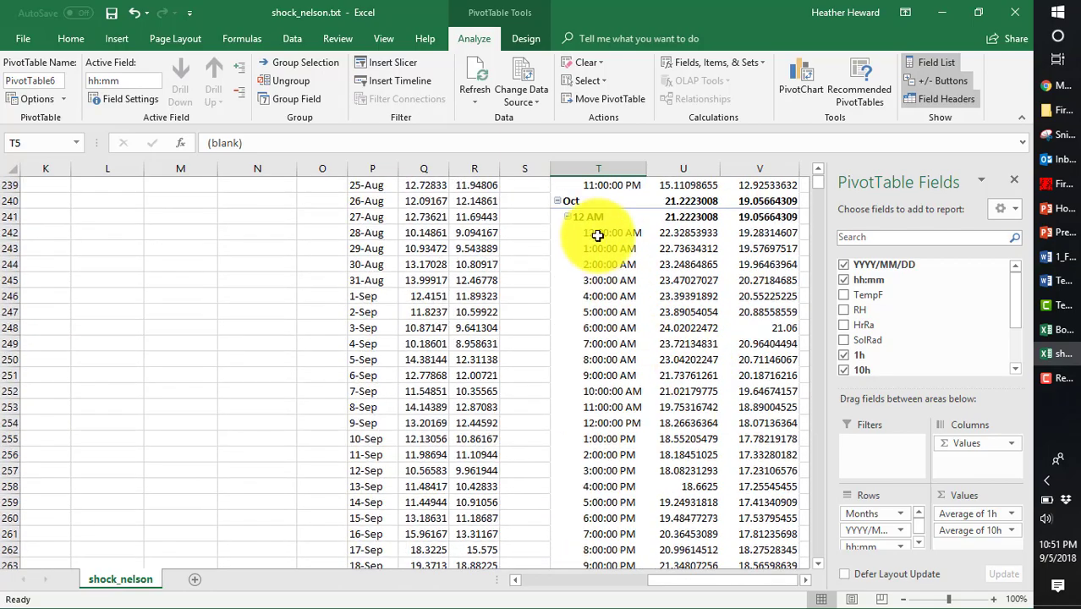
{"action": "left_click_drag", "start_coordinate": [590, 233], "coordinate": [740, 546]}
{"action": "key", "text": "ctrl+c"}
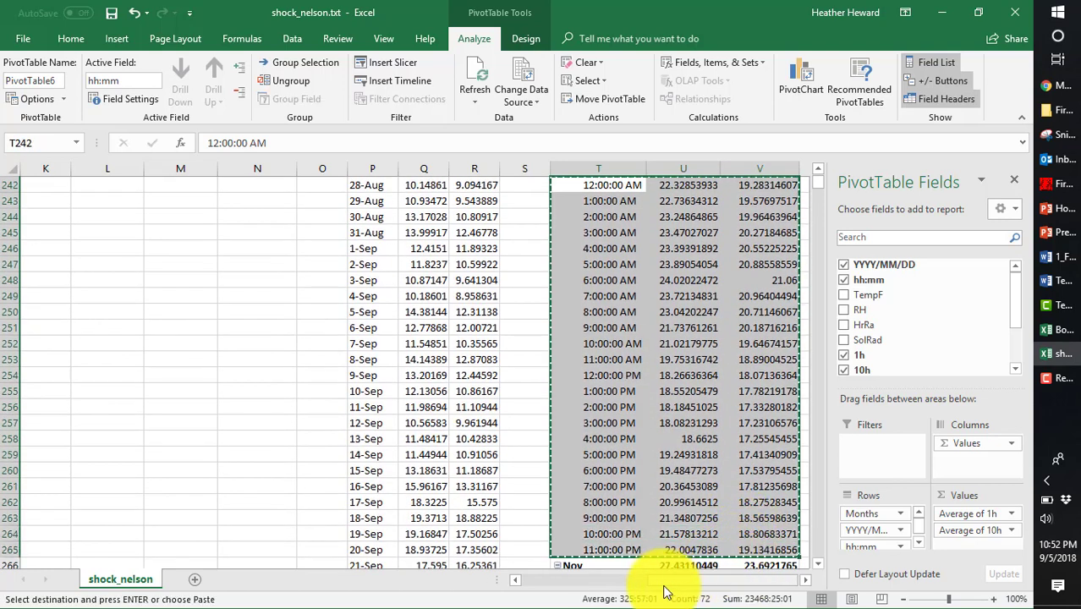
{"action": "left_click", "coordinate": [805, 582]}
{"action": "left_click", "coordinate": [806, 582]}
{"action": "left_click", "coordinate": [805, 582]}
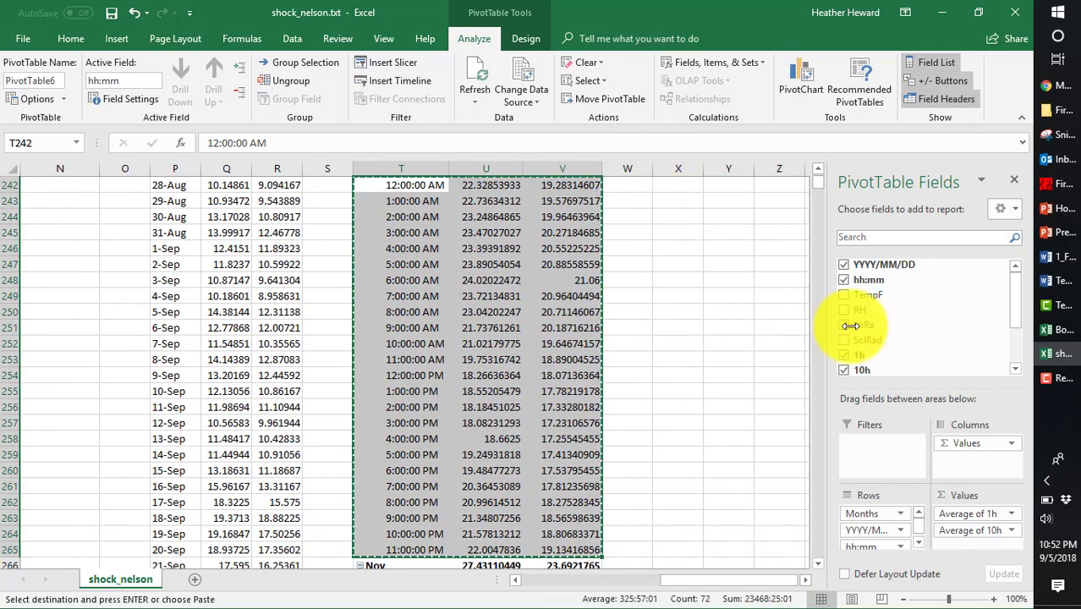
{"action": "left_click_drag", "start_coordinate": [821, 183], "coordinate": [823, 164]}
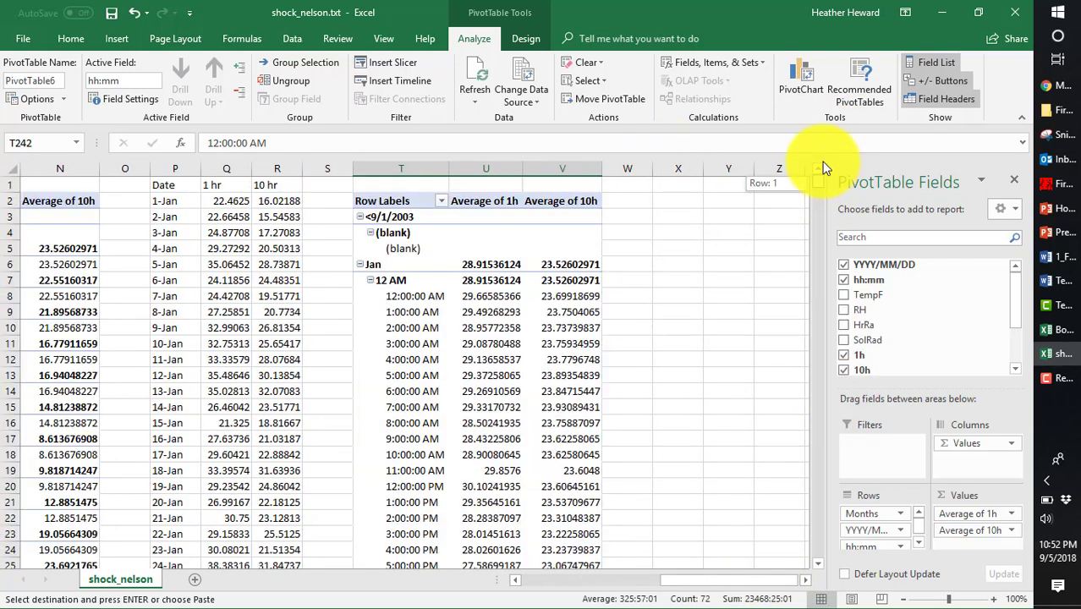
{"action": "left_click", "coordinate": [670, 268]}
{"action": "key", "text": "ctrl+v"}
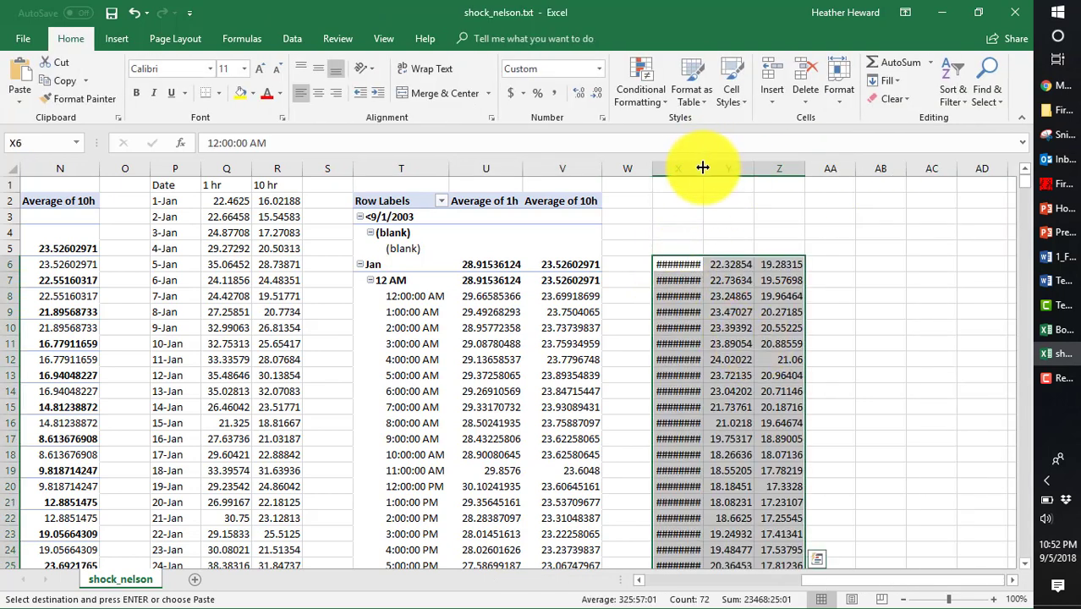
Widen column X so the pasted hourly times fit in their cells
{"action": "left_click_drag", "start_coordinate": [702, 168], "coordinate": [731, 168]}
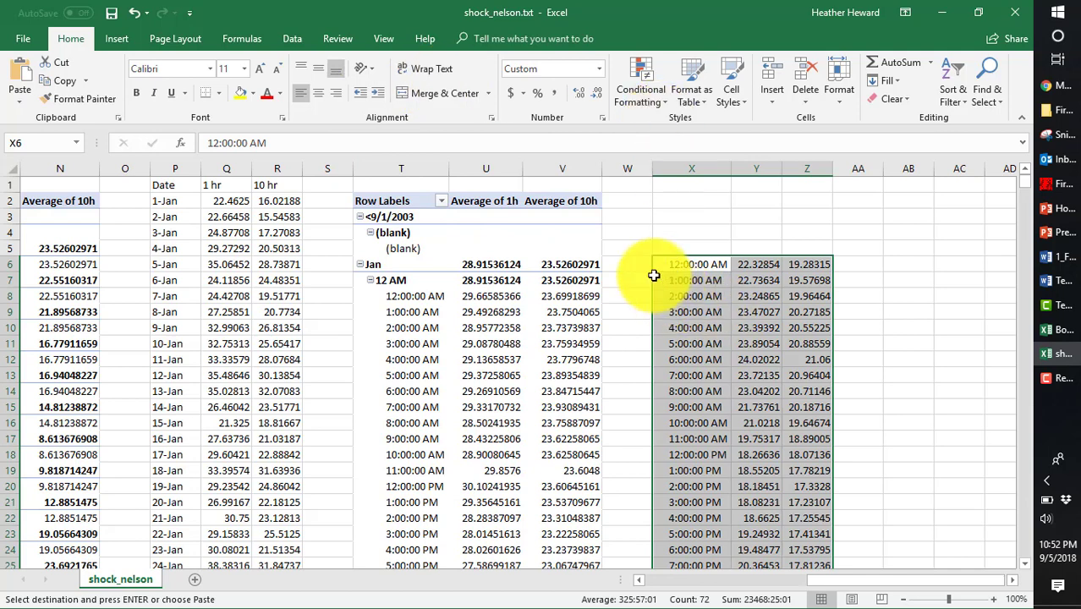
Review the Grouping settings of the PivotTable's date row labels and close them without changes
{"action": "left_click", "coordinate": [427, 321]}
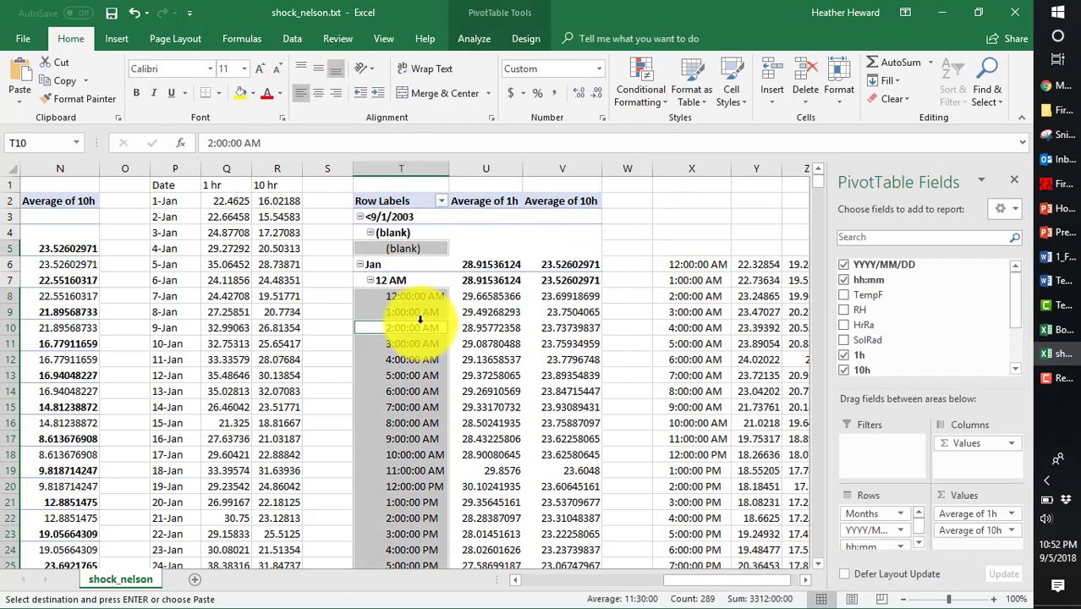
{"action": "left_click_drag", "start_coordinate": [380, 271], "coordinate": [391, 280]}
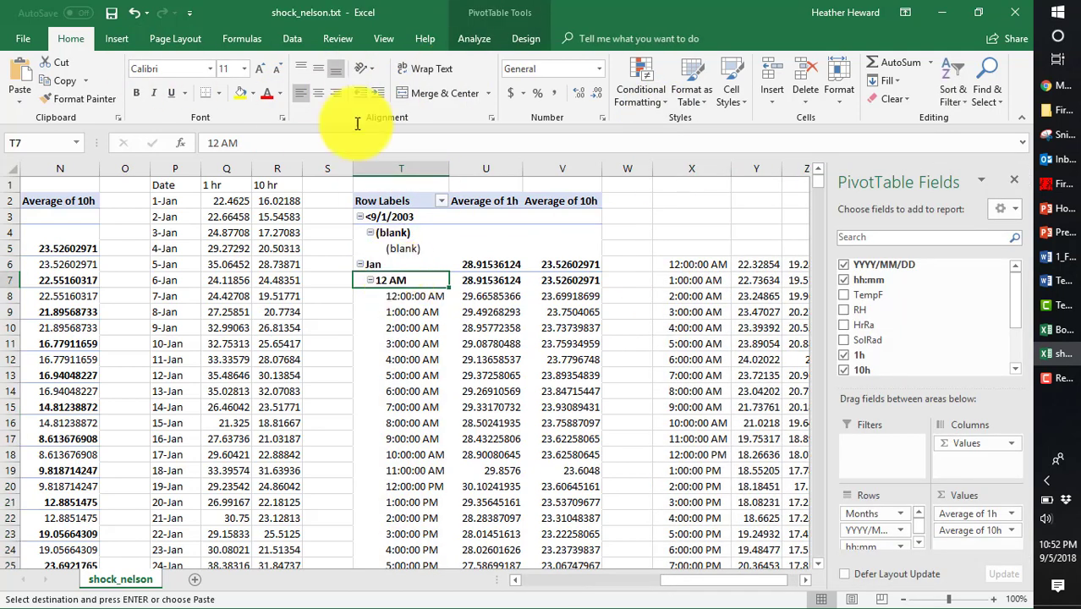
{"action": "left_click", "coordinate": [477, 38]}
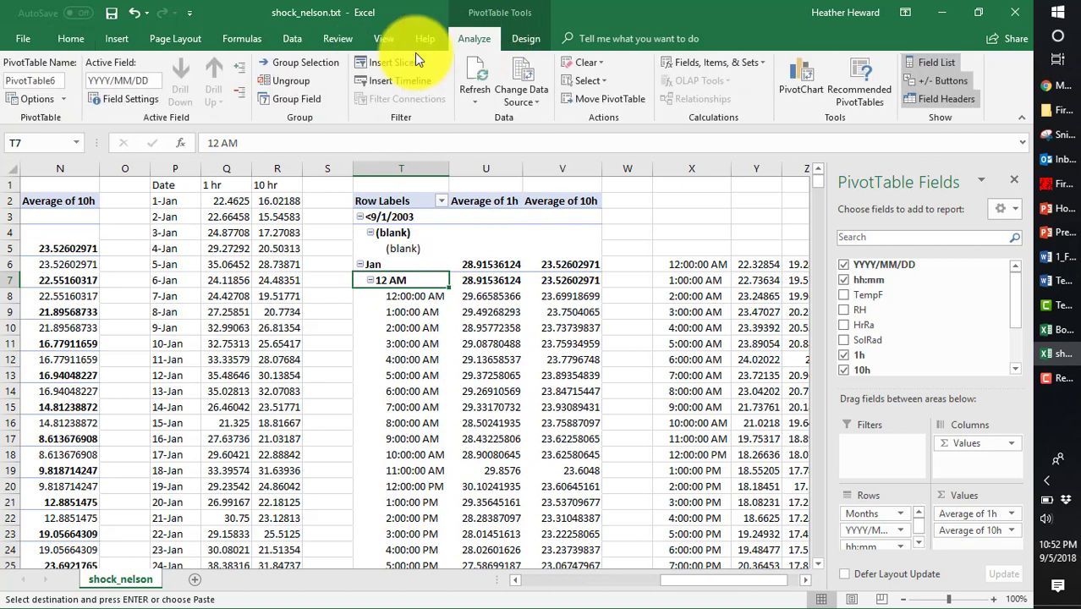
{"action": "left_click", "coordinate": [282, 66]}
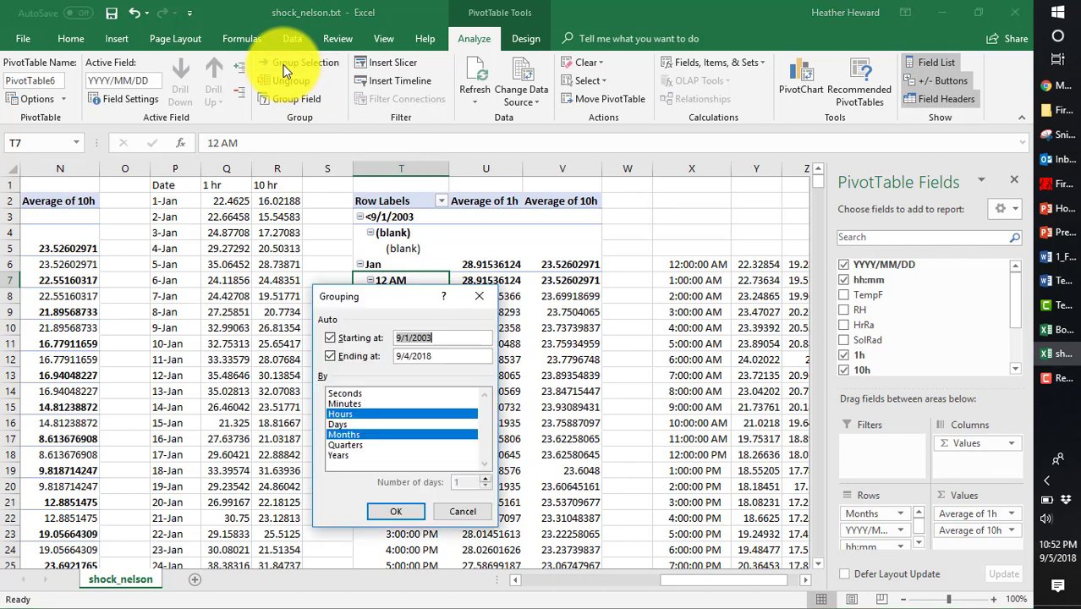
{"action": "left_click", "coordinate": [480, 293]}
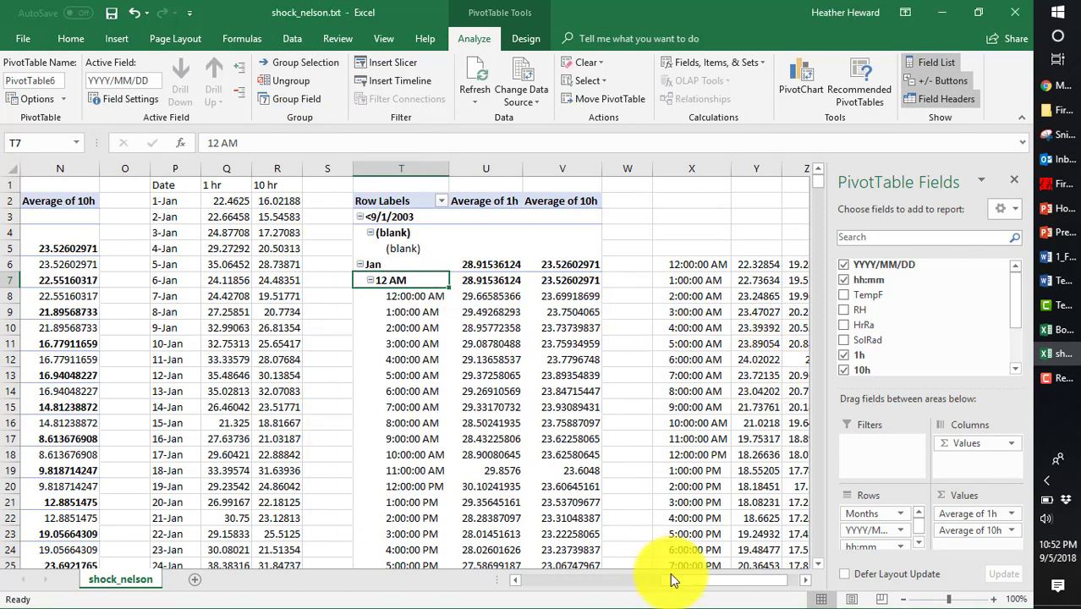
Enter the headers time, 1 hr and 10 hr in cells X5 to Z5 above the pasted October hourly averages
{"action": "left_click_drag", "start_coordinate": [687, 586], "coordinate": [724, 580]}
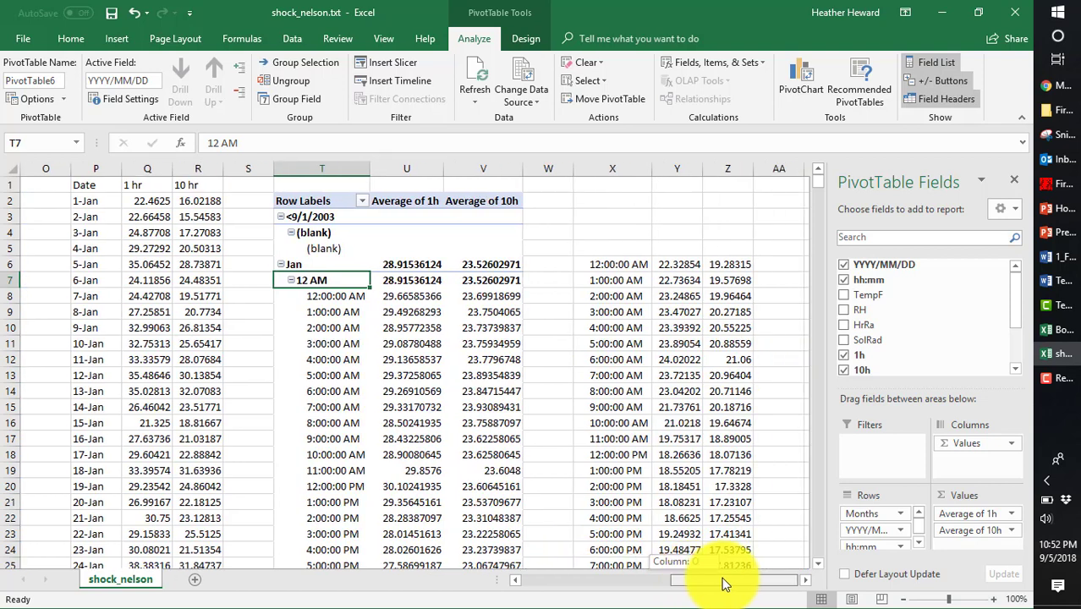
{"action": "left_click", "coordinate": [601, 245]}
{"action": "type", "text": "time"}
{"action": "key", "text": "Tab"}
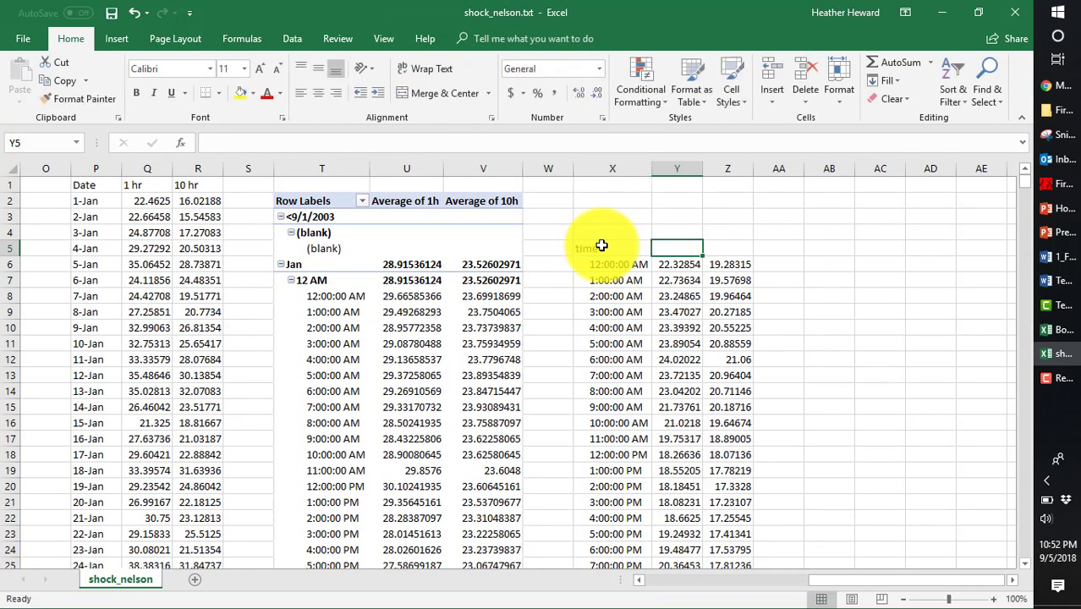
{"action": "type", "text": "1"}
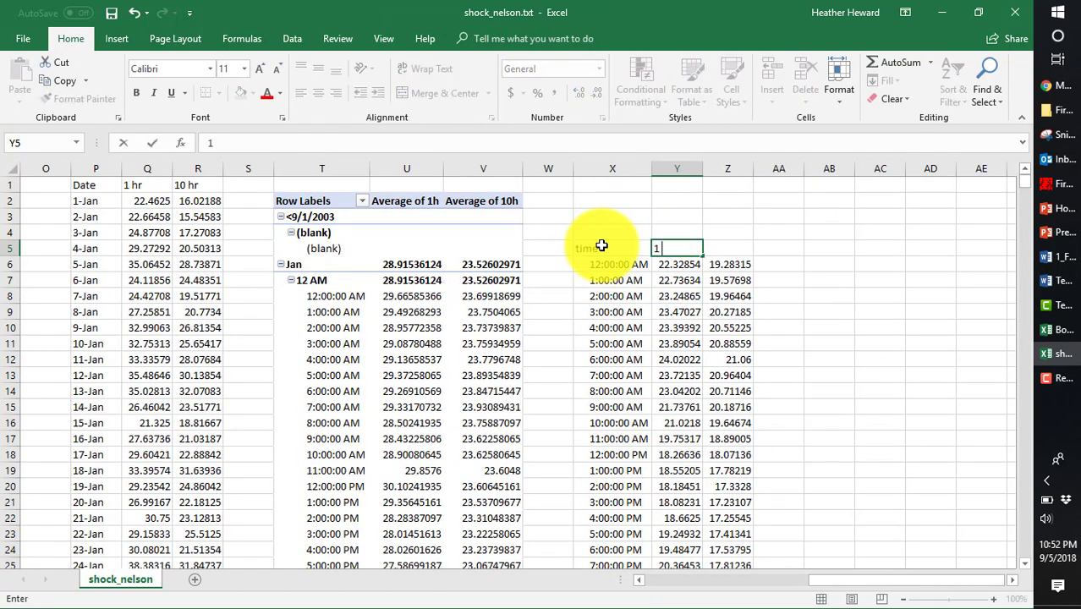
{"action": "type", "text": " hr"}
{"action": "key", "text": "Tab"}
{"action": "type", "text": "10"}
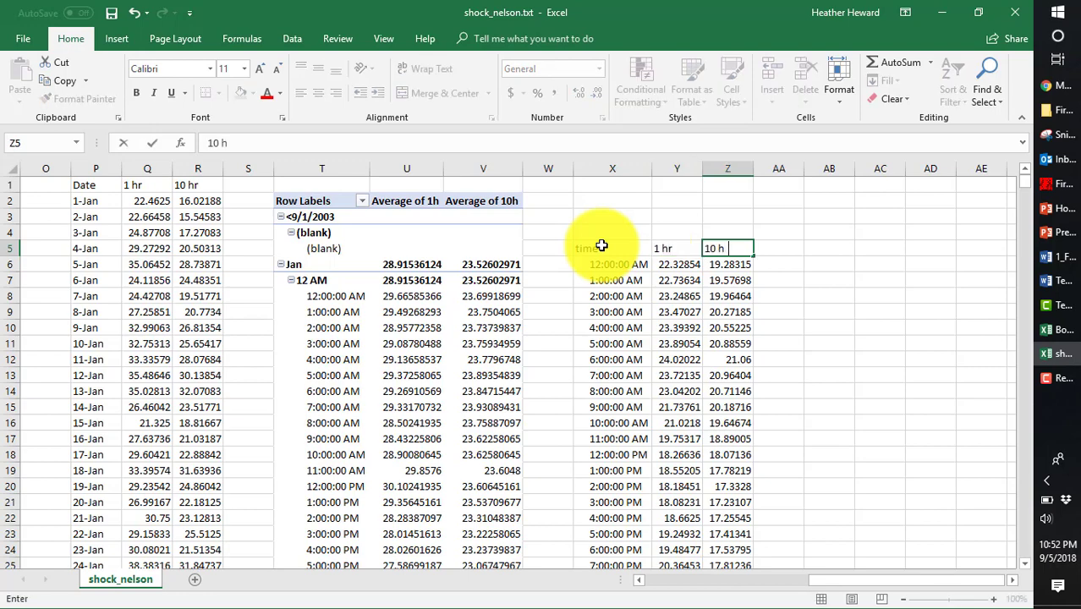
{"action": "key", "text": "Return"}
Insert a line chart of the October hourly 1 hr and 10 hr averages from the range X5:Z29
{"action": "left_click_drag", "start_coordinate": [615, 249], "coordinate": [703, 532]}
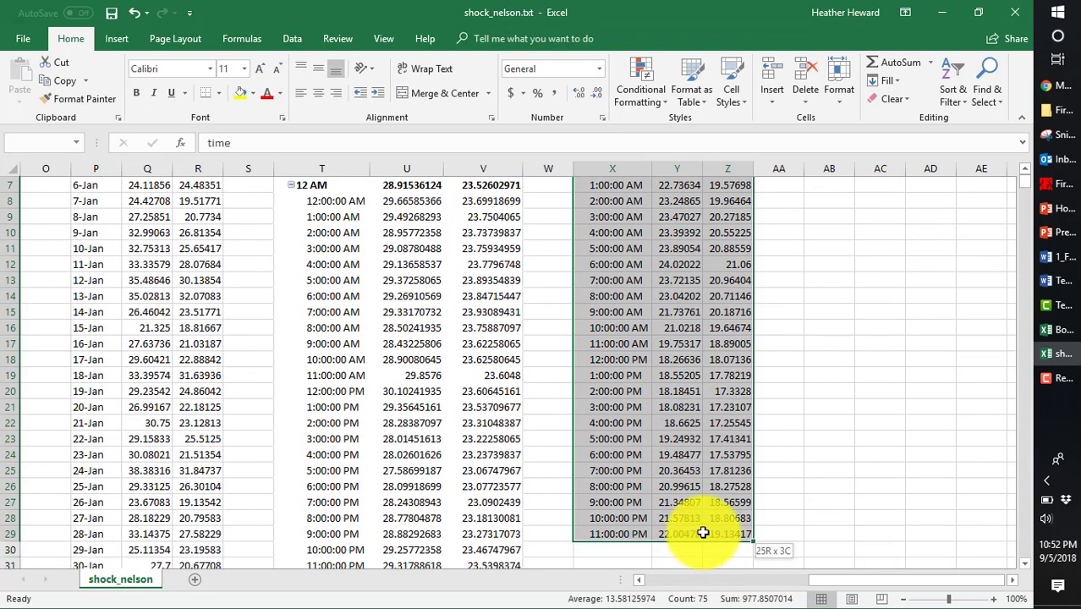
{"action": "left_click", "coordinate": [115, 40]}
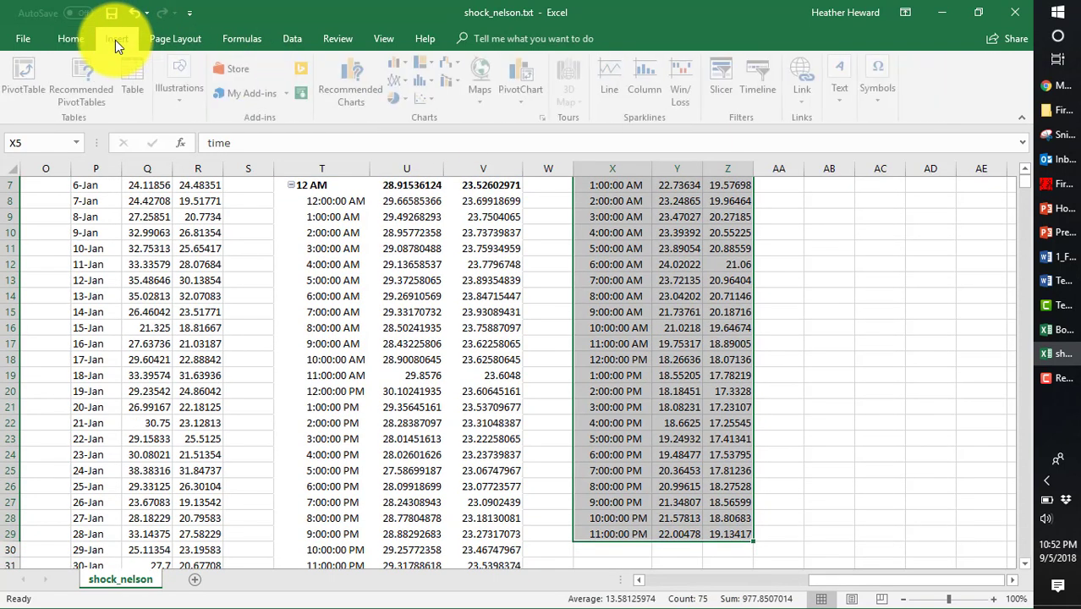
{"action": "left_click", "coordinate": [402, 80]}
{"action": "left_click", "coordinate": [415, 133]}
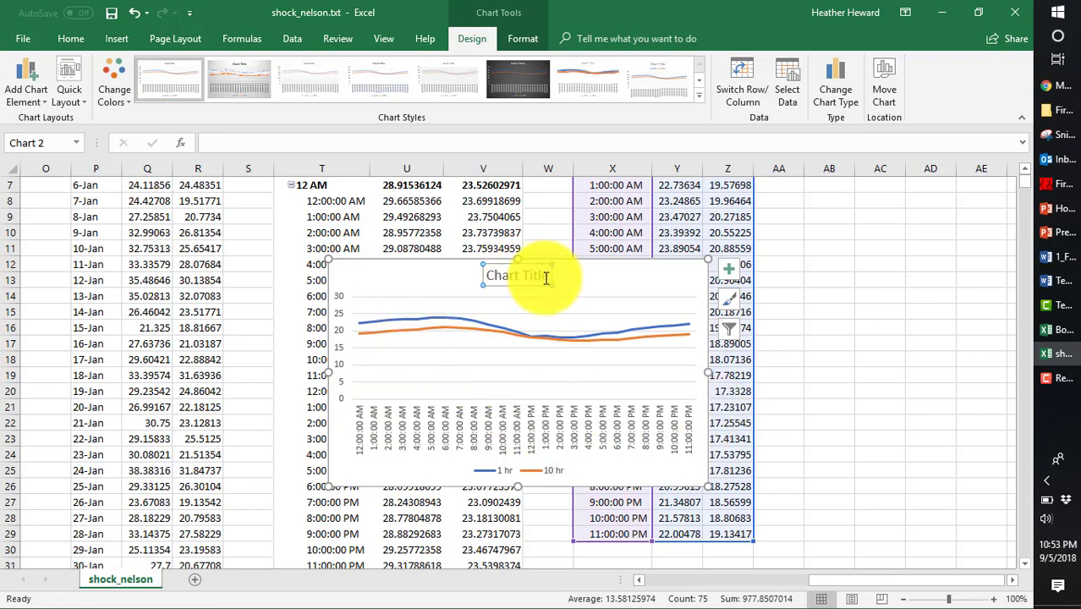
Change the line chart's title to "Shock - October"
{"action": "left_click_drag", "start_coordinate": [545, 277], "coordinate": [478, 276]}
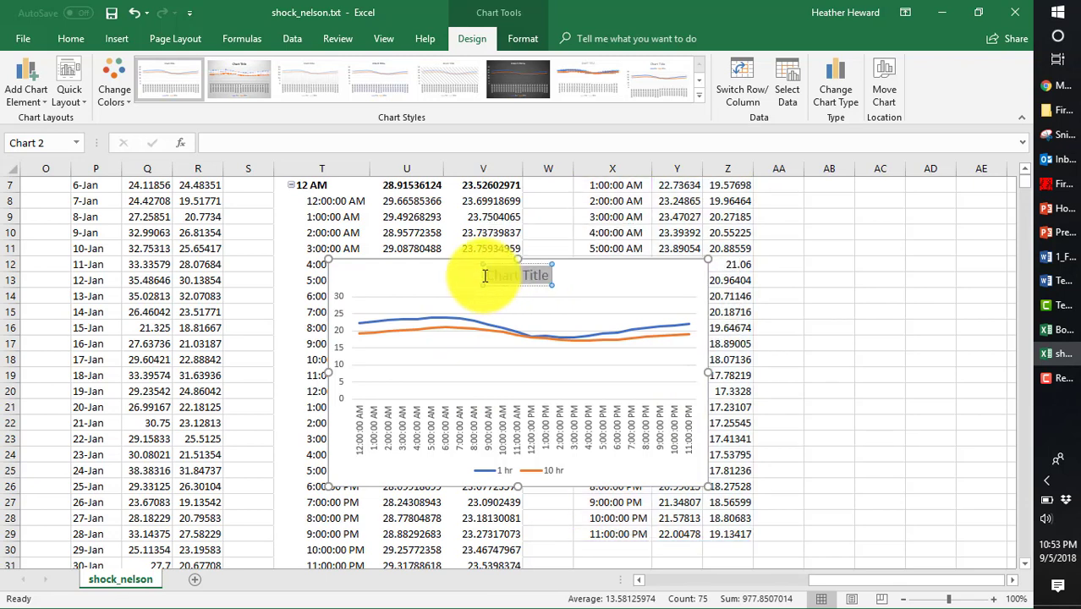
{"action": "type", "text": "Shock"}
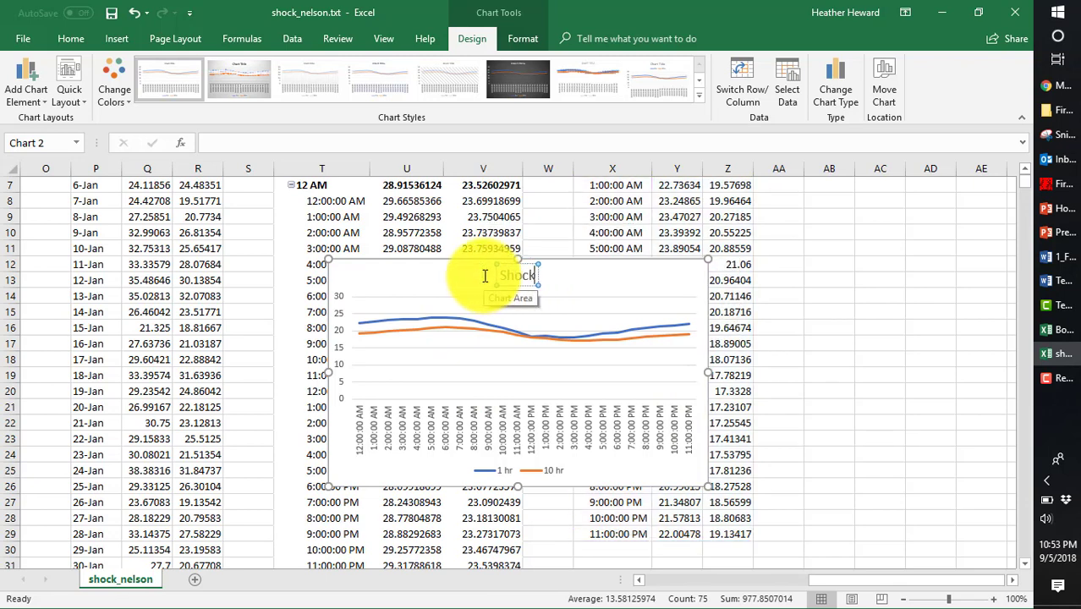
{"action": "type", "text": " - October"}
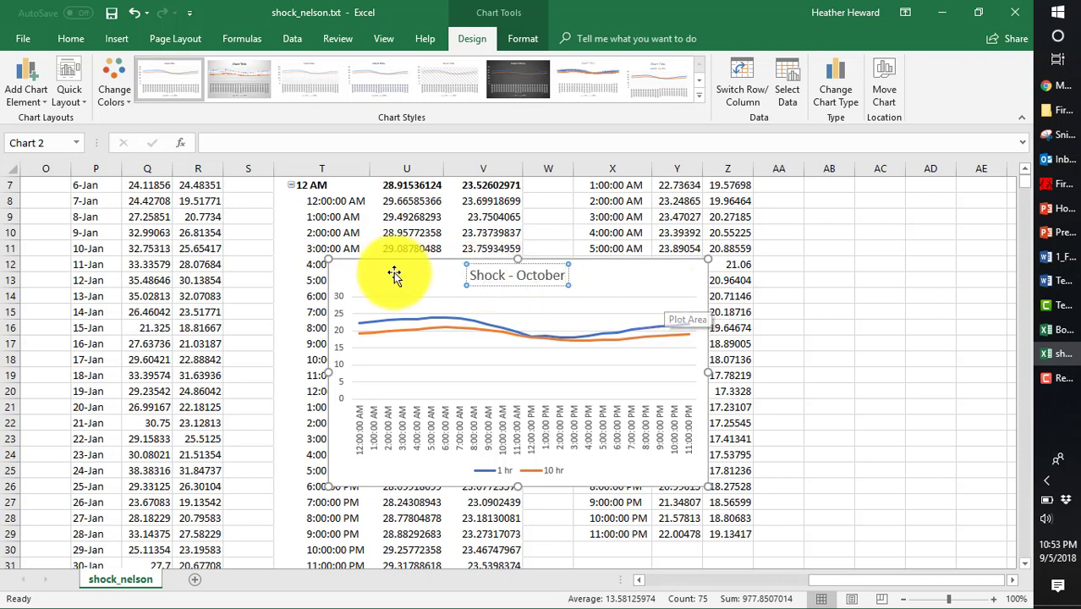
{"action": "left_click", "coordinate": [795, 320]}
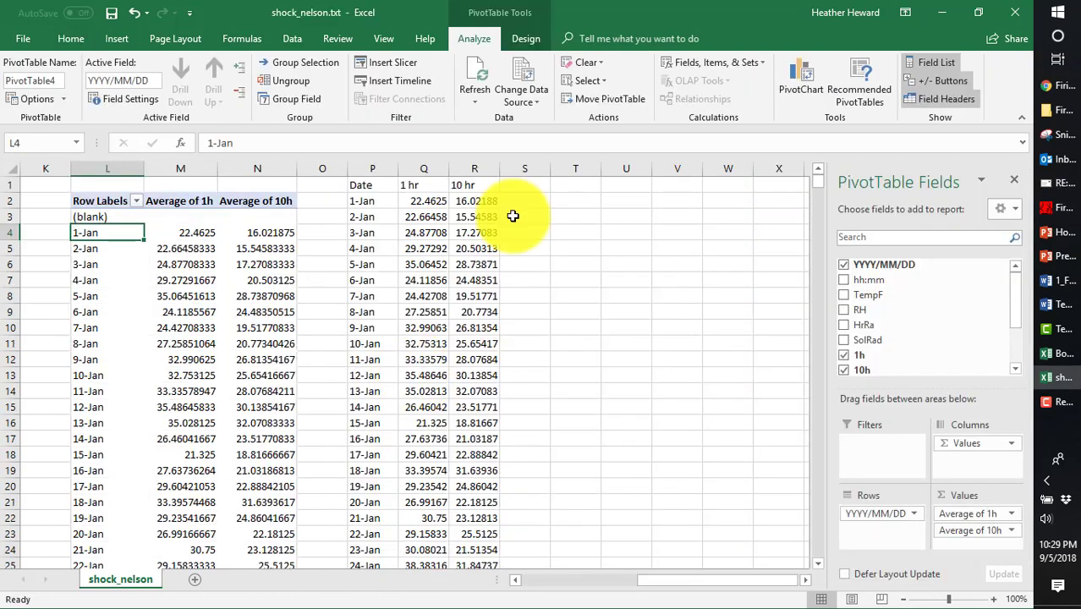
Switch to FireFamily Plus and close the Nelson Dead Fuel Moistures report for station 100606
{"action": "left_click", "coordinate": [1058, 209]}
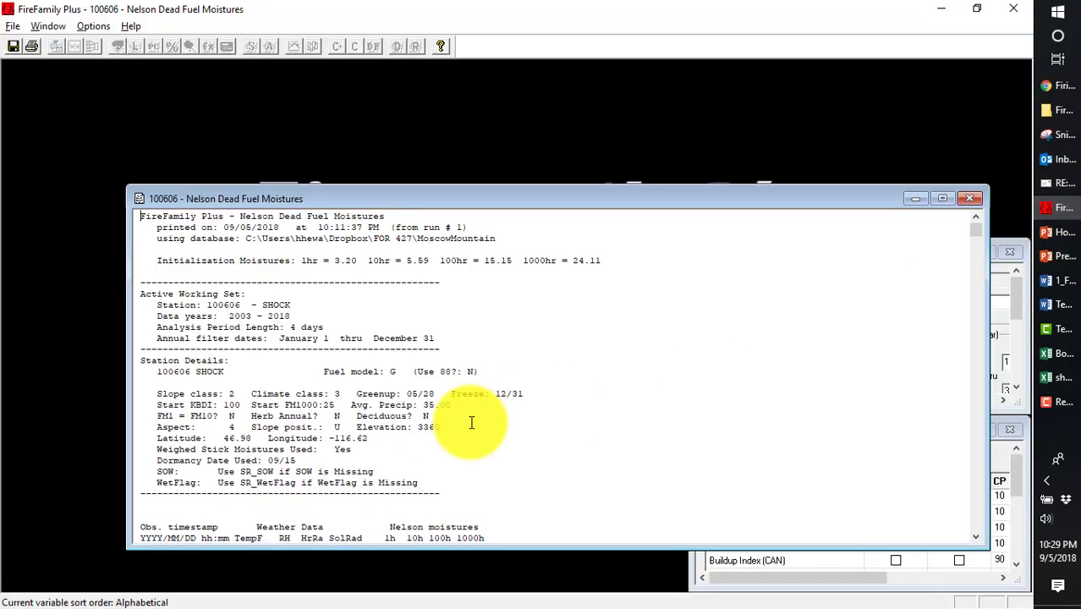
{"action": "left_click", "coordinate": [970, 200]}
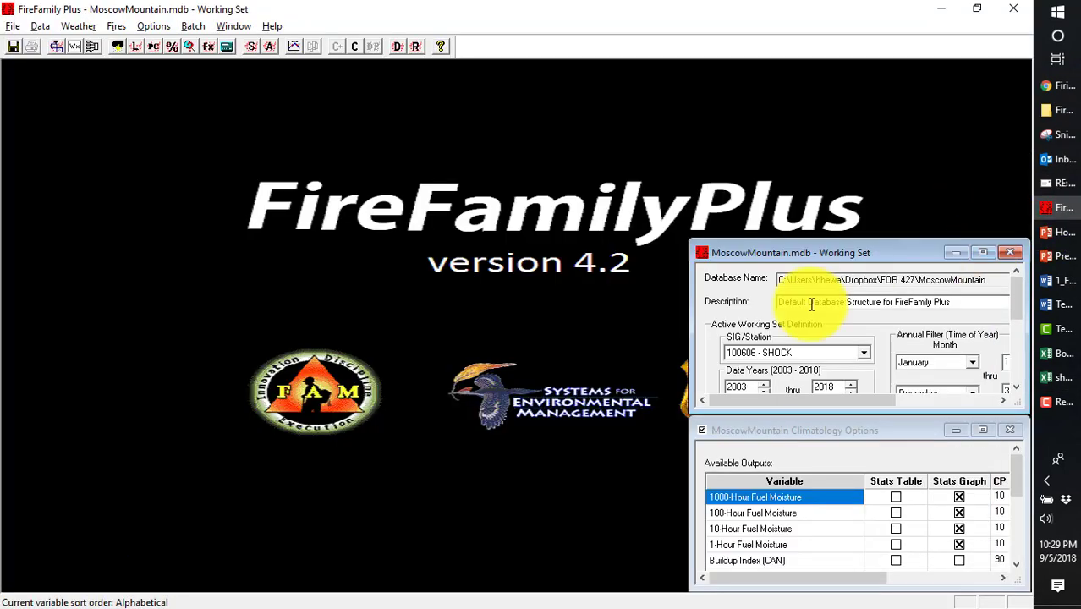